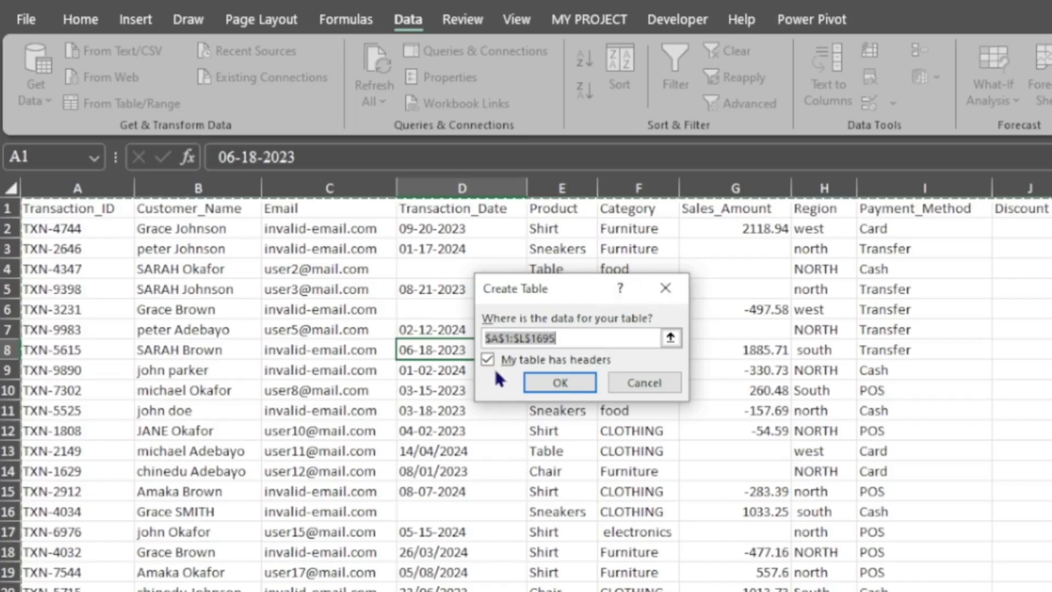
Create a table from the range $A$1:$L$1695, treating its first row as headers.
left_click(487, 359)
left_click(554, 381)
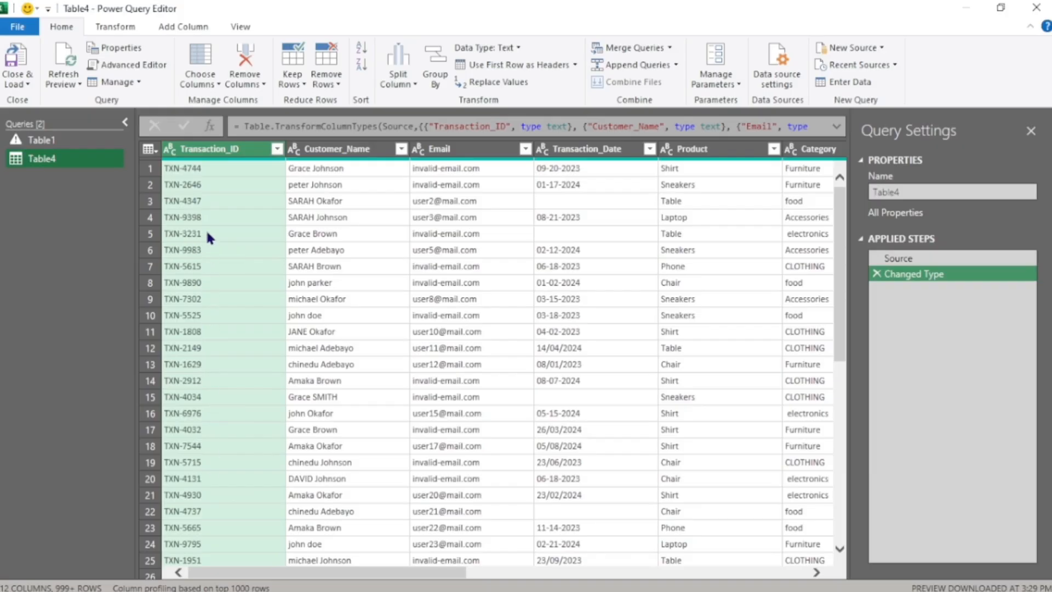
Remove the rows with duplicate values in the Transaction_ID column.
right_click(212, 155)
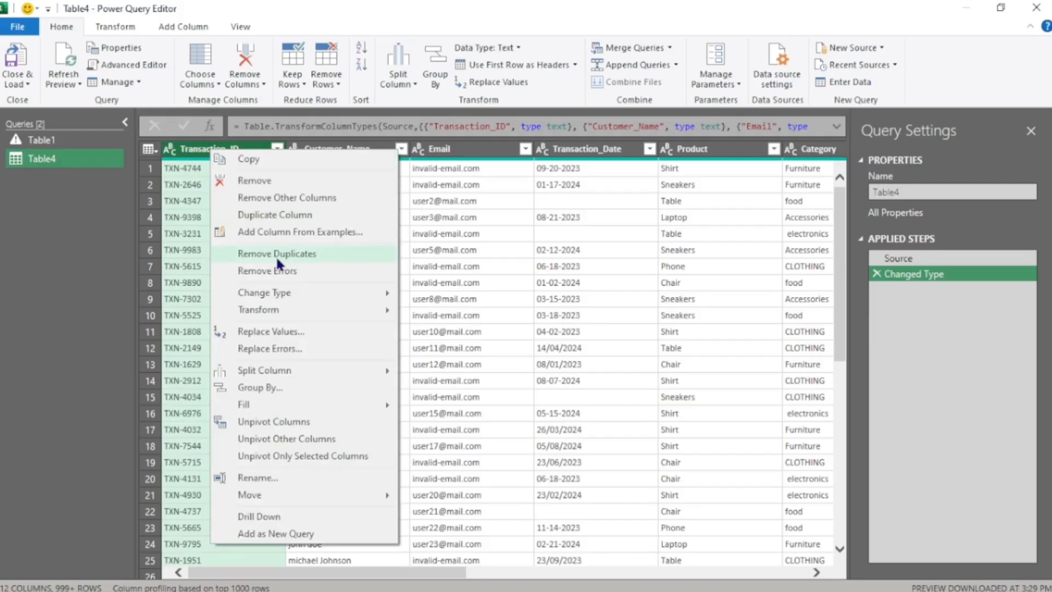
left_click(181, 251)
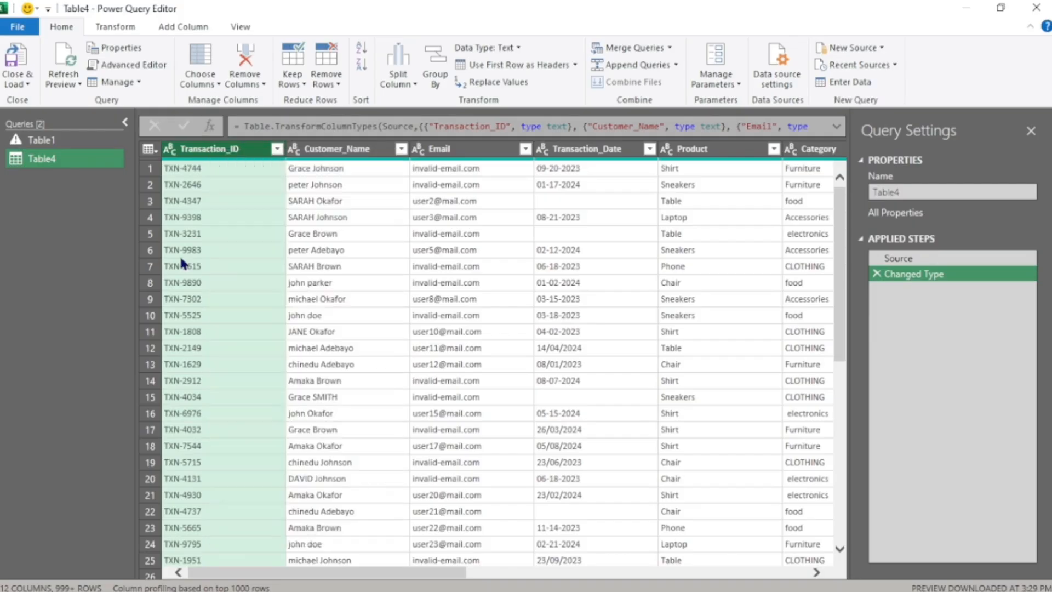
left_click(204, 158)
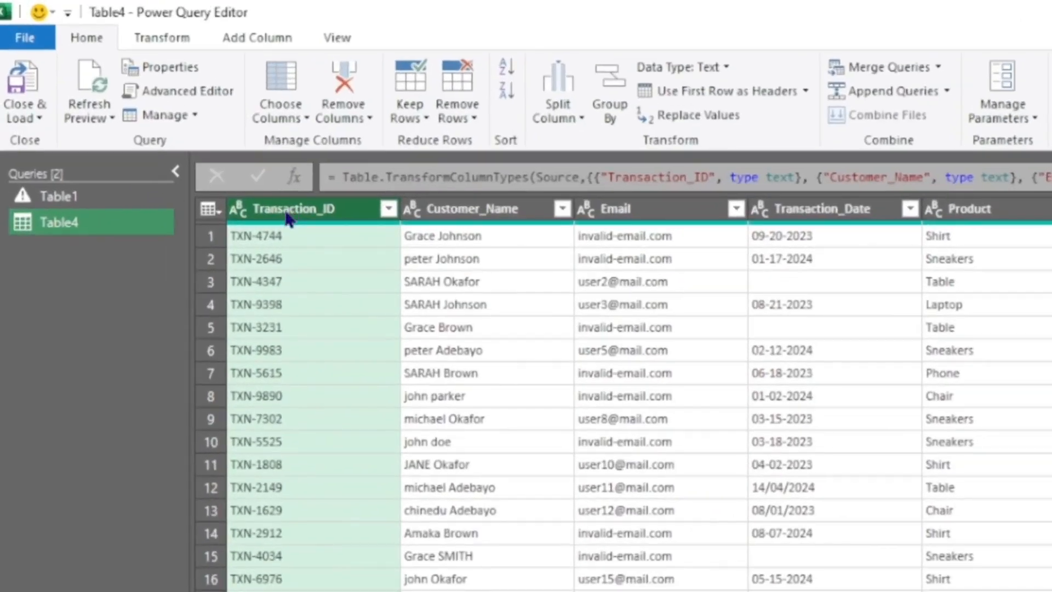
left_click(453, 112)
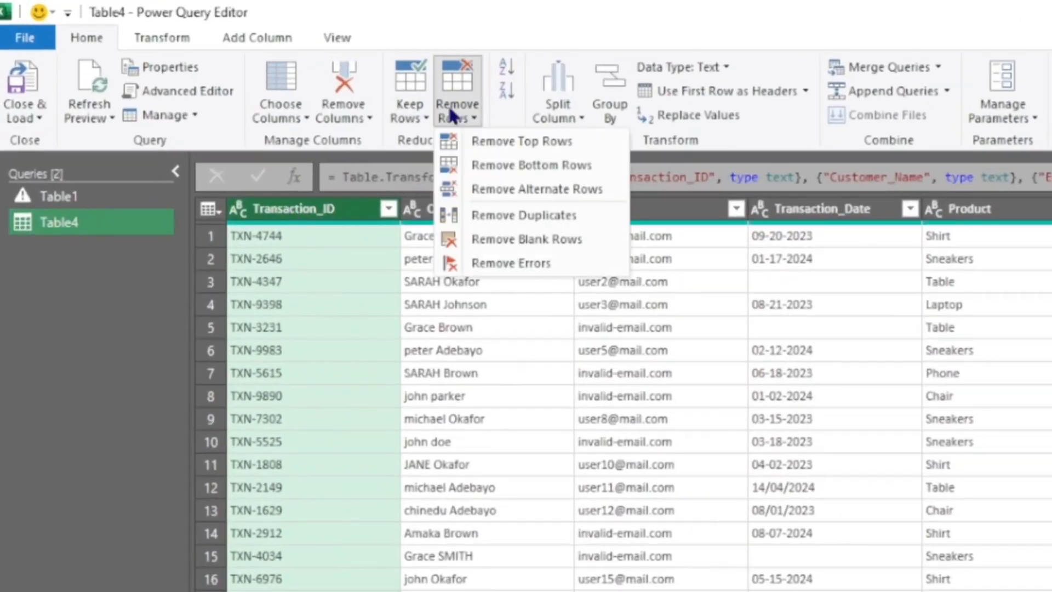
left_click(482, 219)
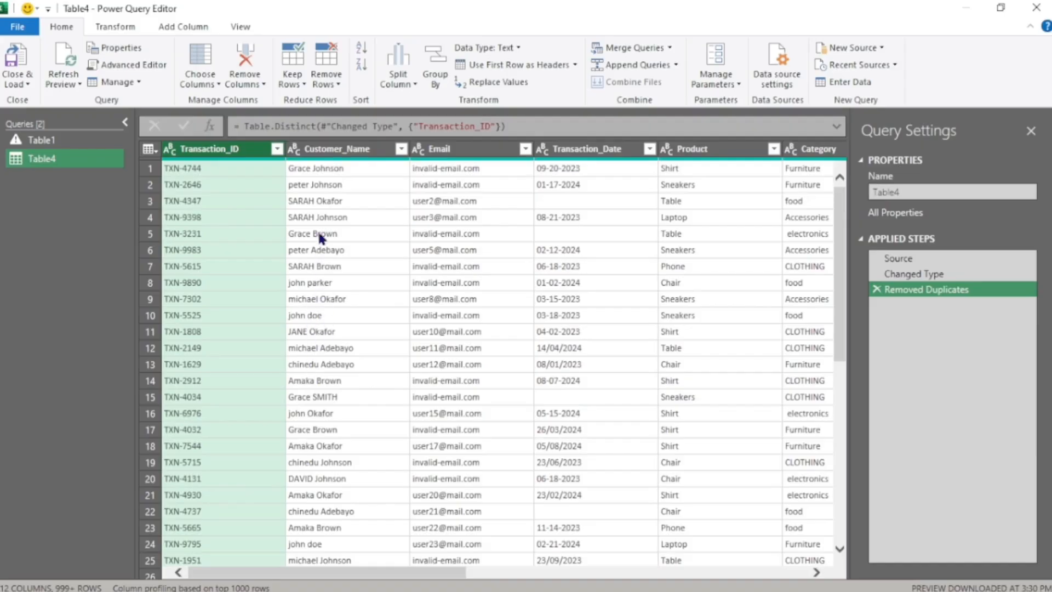
Capitalize each word in the Customer_Name column and trim its leading and trailing spaces.
left_click(335, 152)
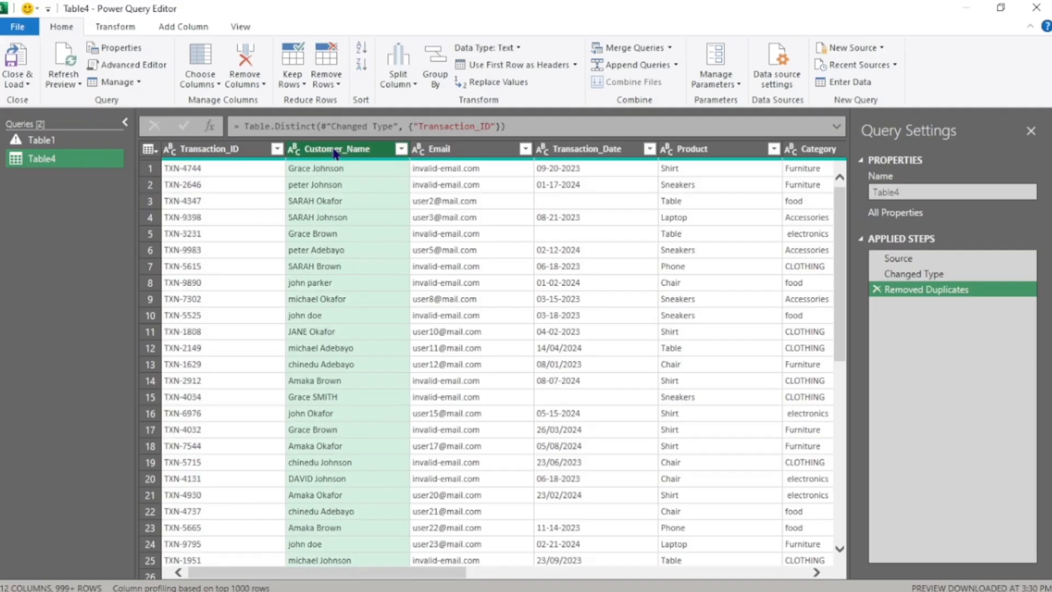
right_click(336, 152)
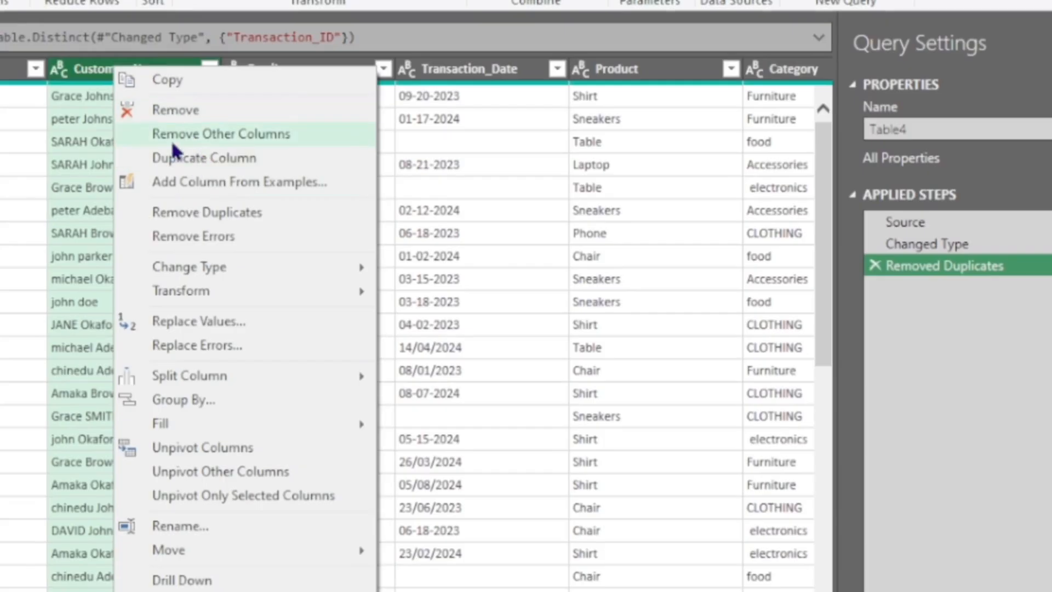
mouse_move(201, 374)
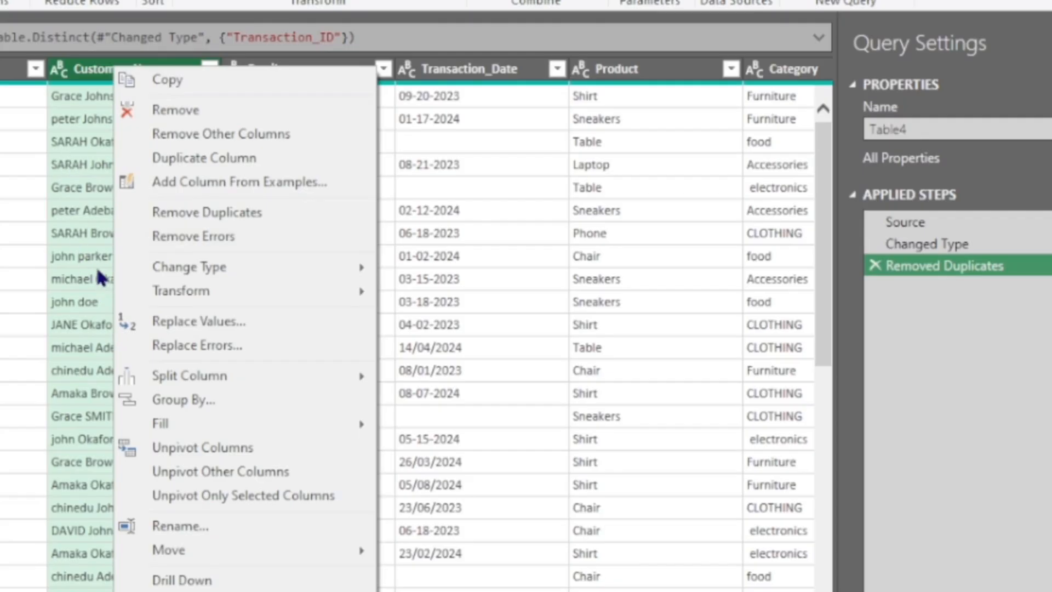
mouse_move(190, 294)
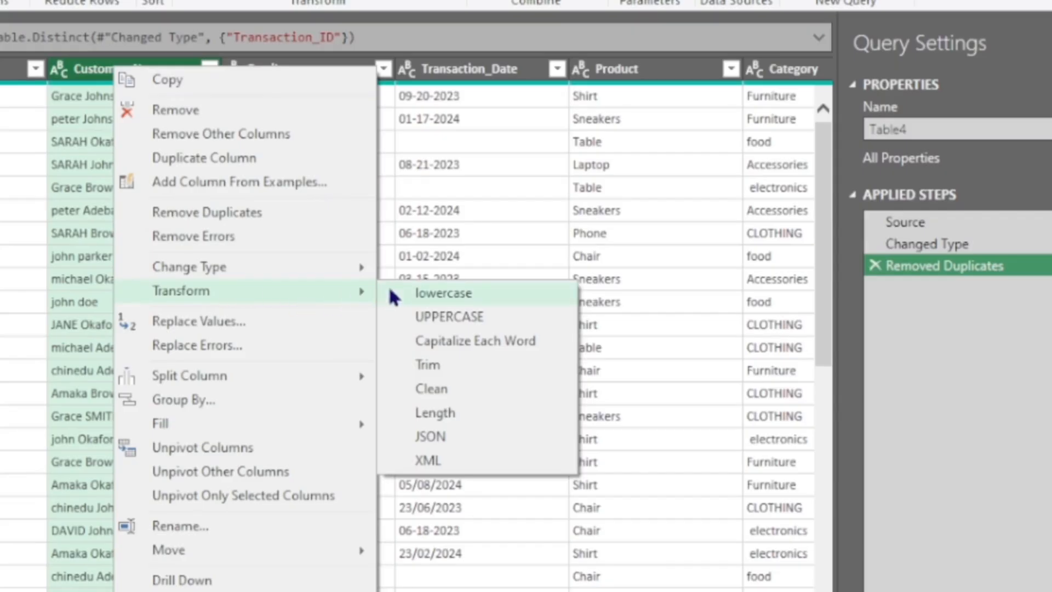
left_click(449, 343)
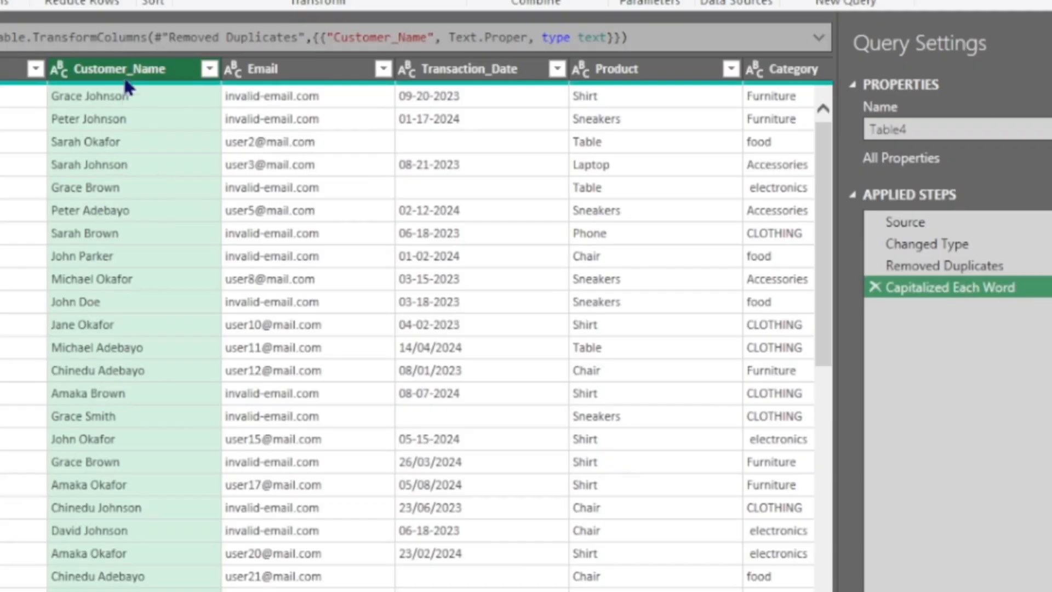
right_click(128, 69)
mouse_move(212, 293)
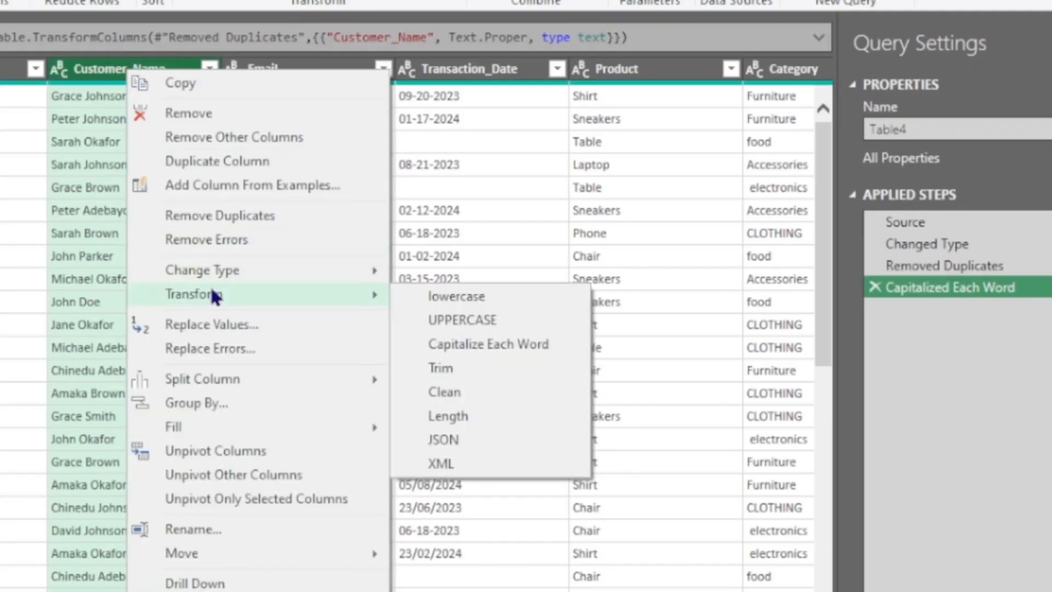
left_click(447, 367)
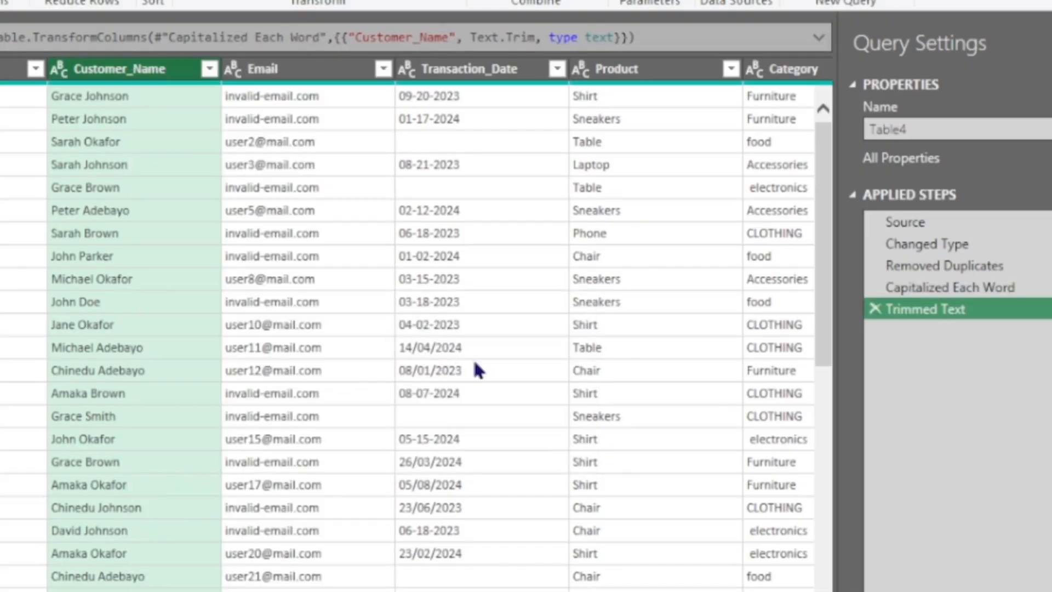
Split the Customer_Name column by the Space delimiter at each occurrence.
right_click(120, 76)
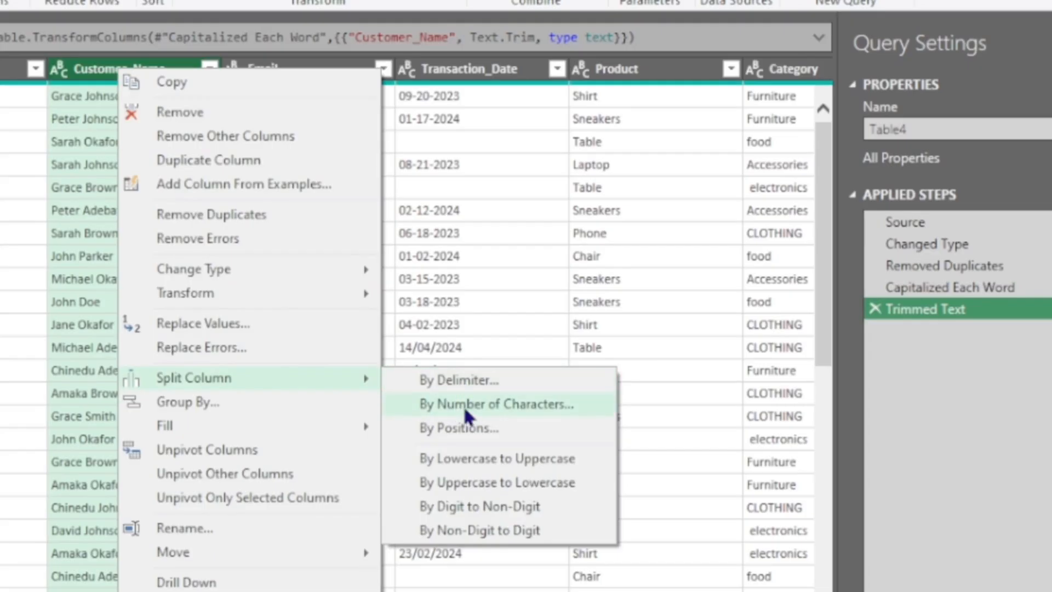
left_click(464, 379)
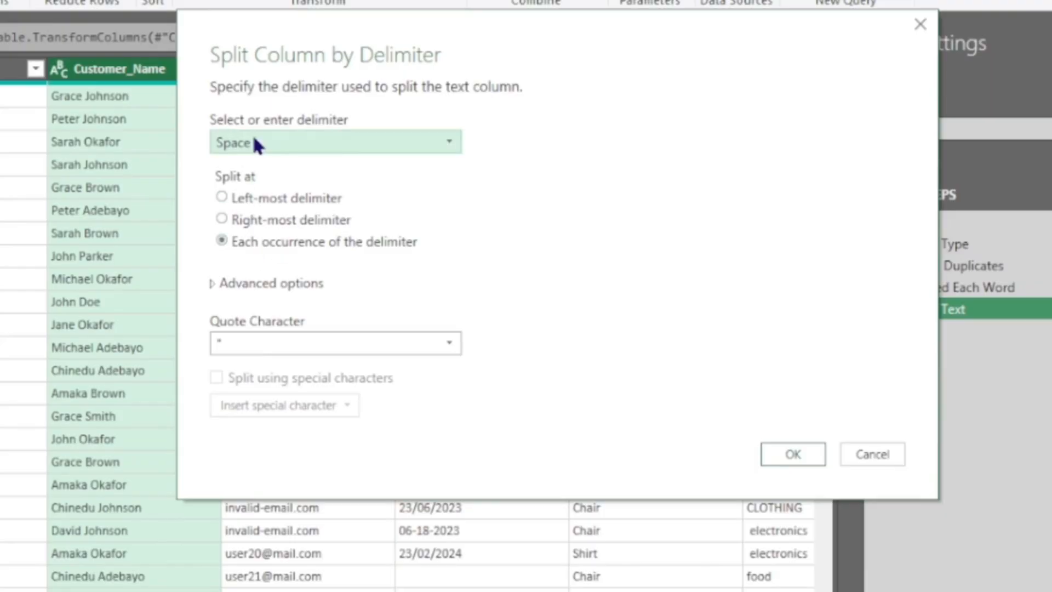
left_click(794, 452)
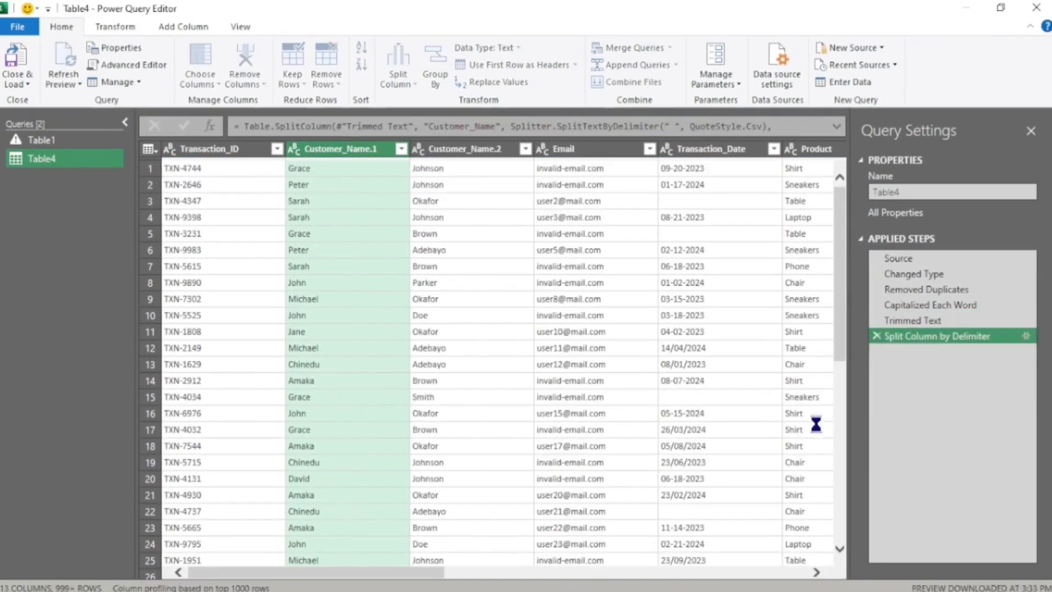
Rename the Customer_Name.1 column to First Name.
double_click(335, 151)
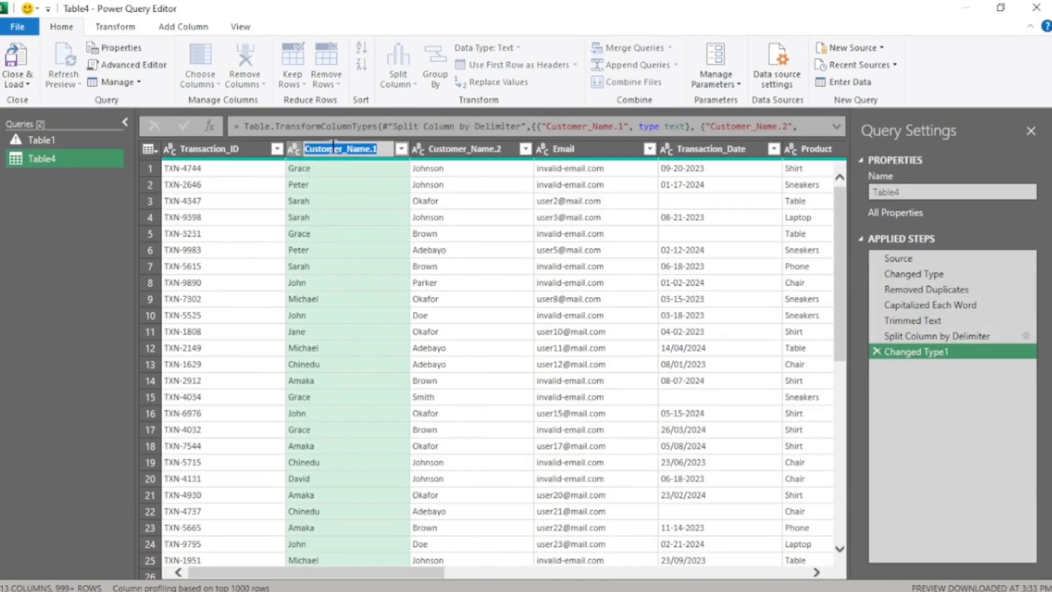
type("F")
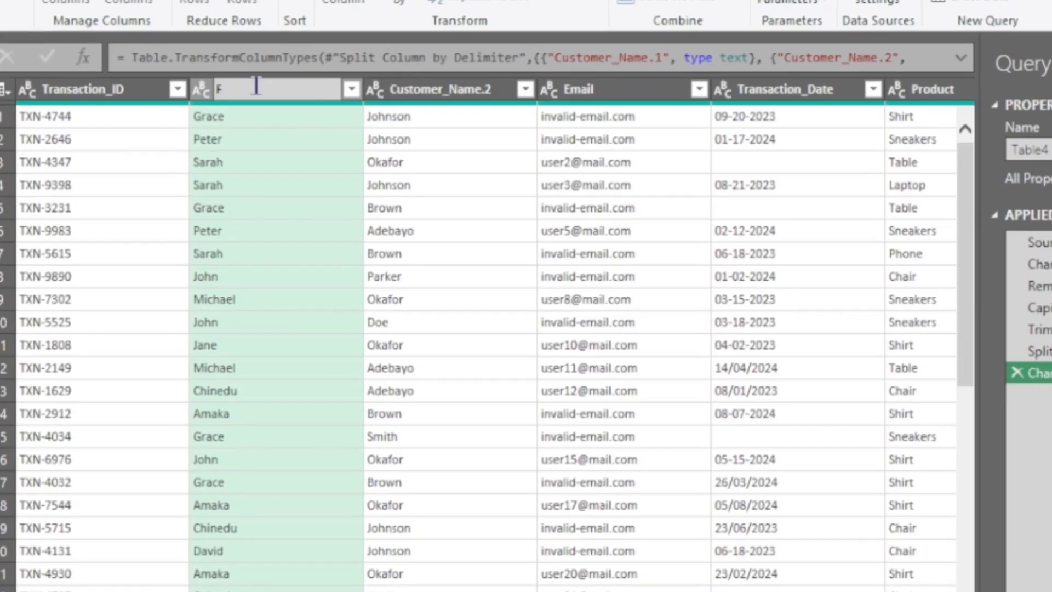
type("irst Name")
key("Return")
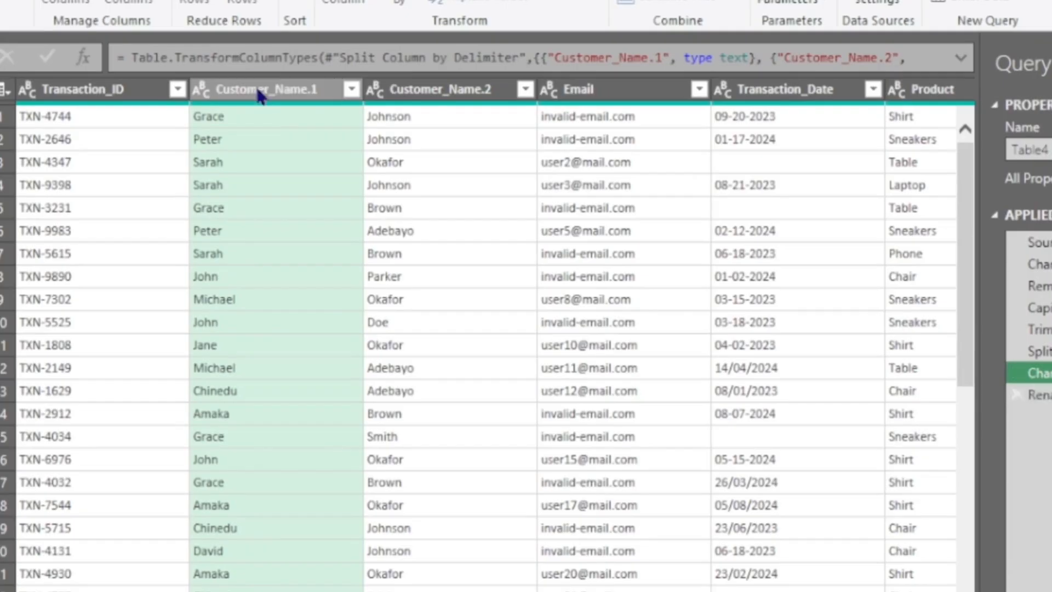
Rename the Customer_Name.2 column to Last Name.
double_click(434, 93)
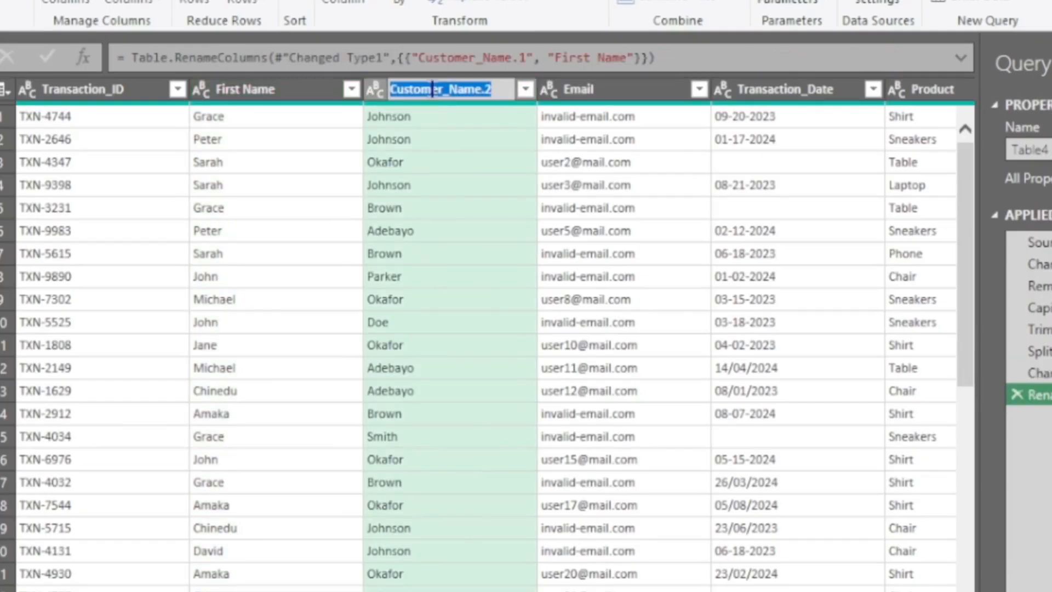
key("BackSpace")
type("Last NAME")
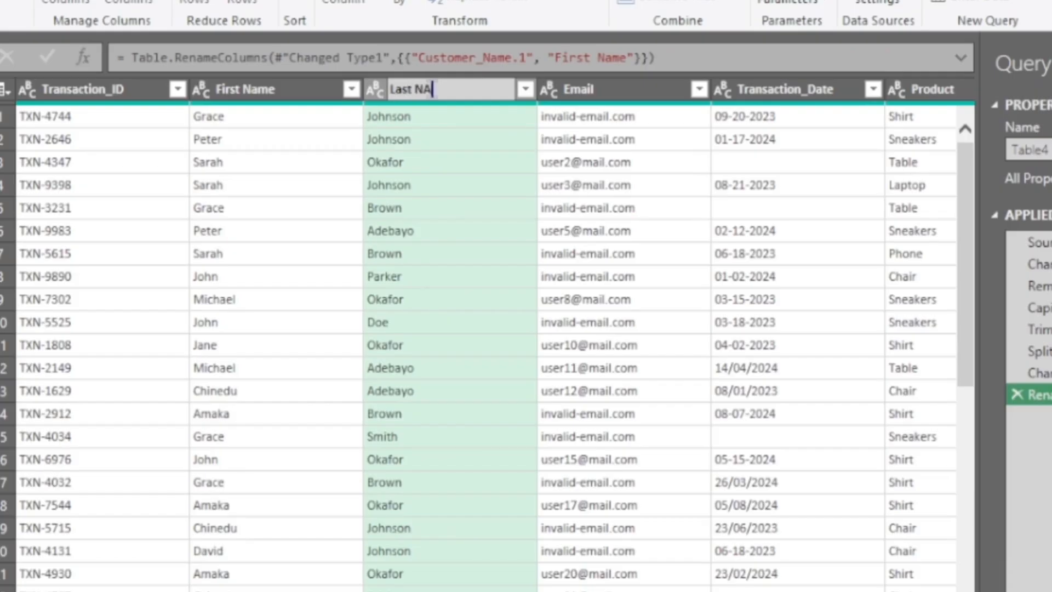
key("BackSpace")
key("BackSpace")
key("BackSpace")
type("ame")
key("Return")
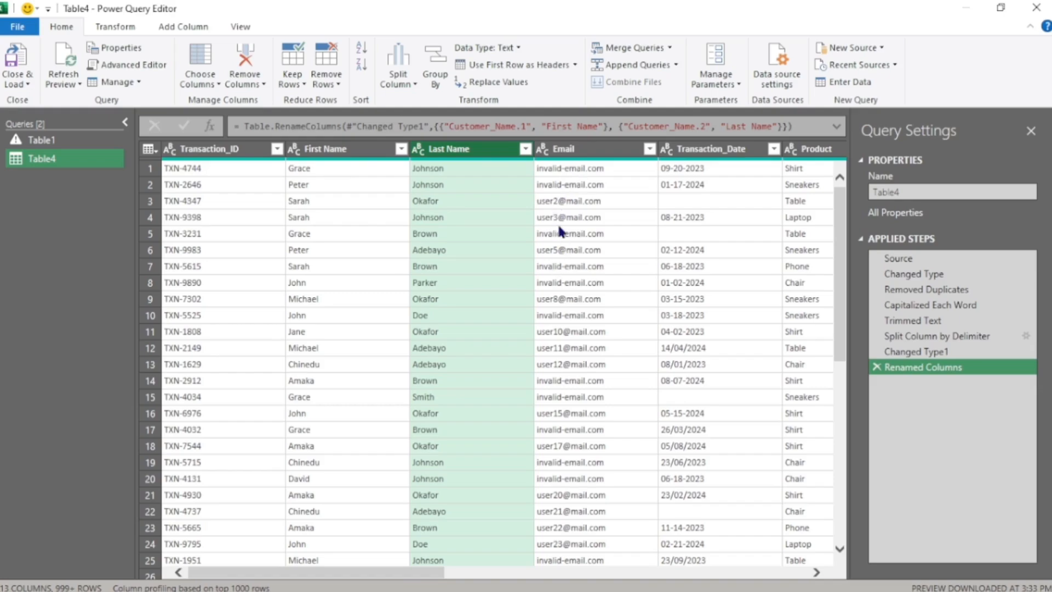
Replace the value invalid-email.com with Not Provided throughout the Email column.
left_click(599, 152)
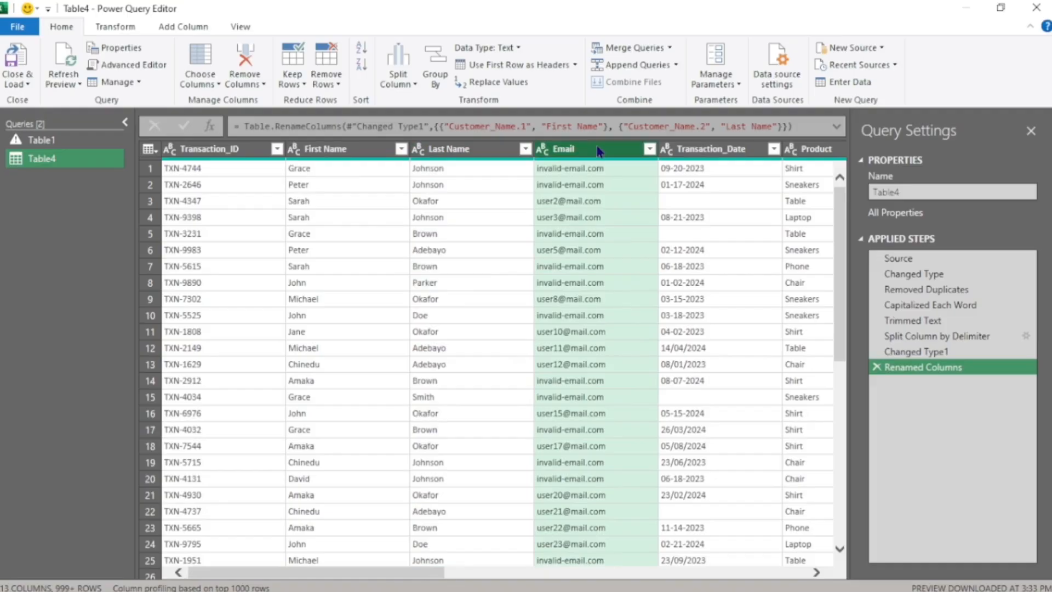
right_click(596, 146)
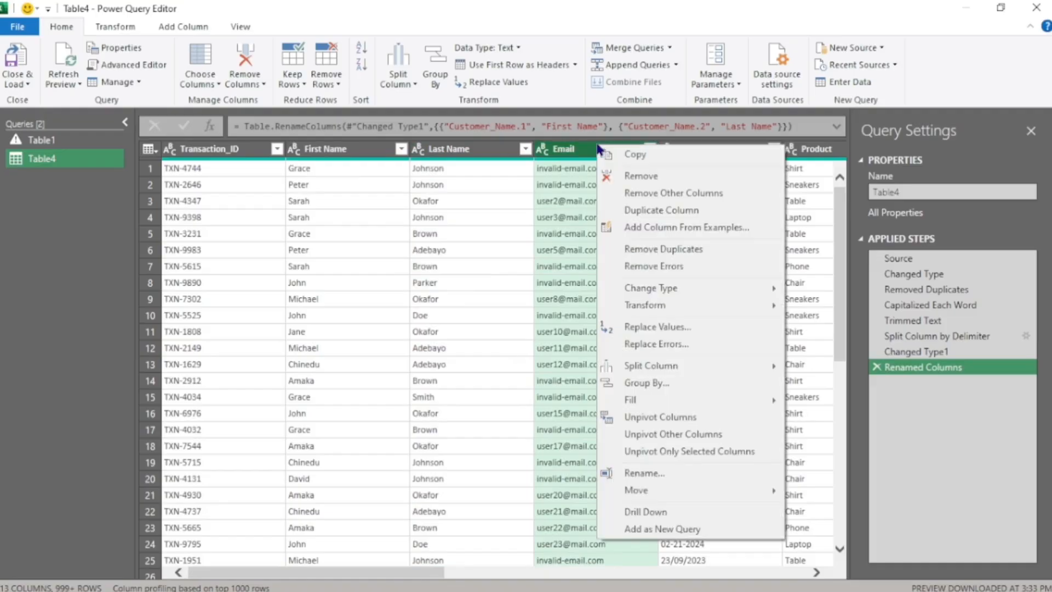
left_click(674, 326)
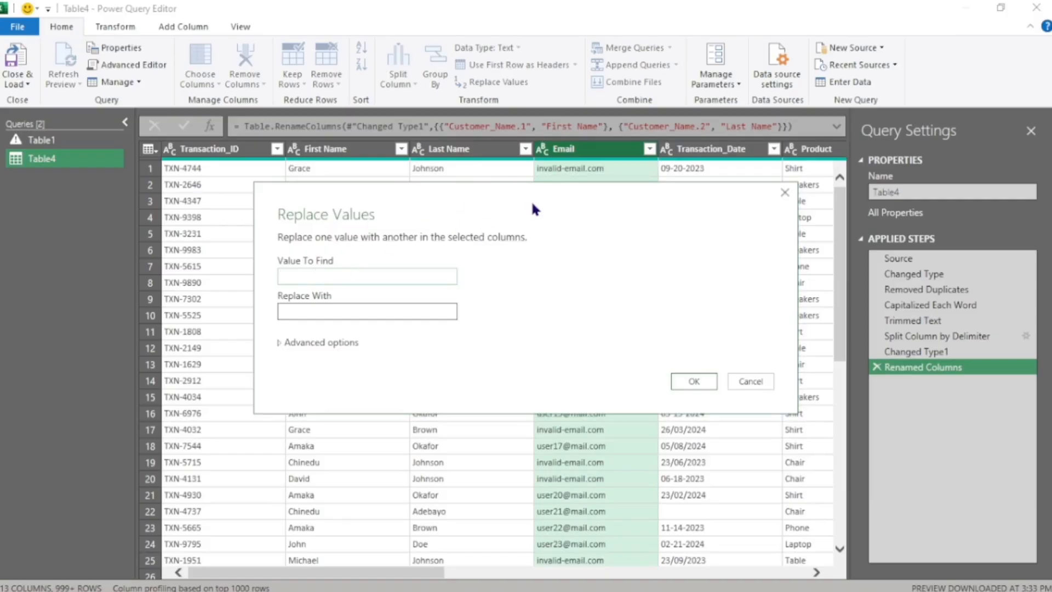
left_click_drag(531, 200, 534, 232)
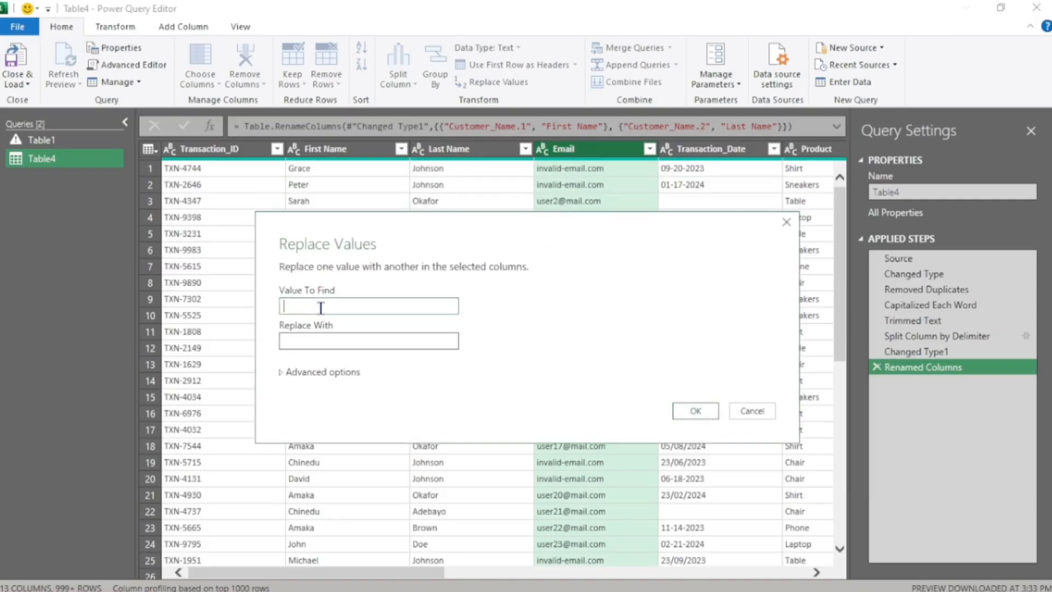
type("I")
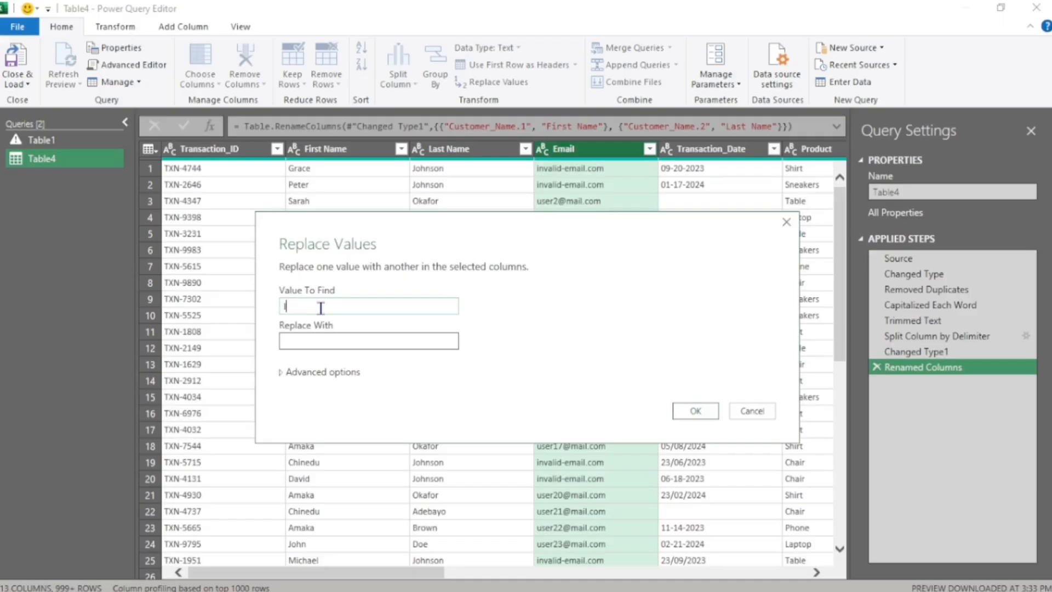
type("invalid-email.com")
left_click(332, 337)
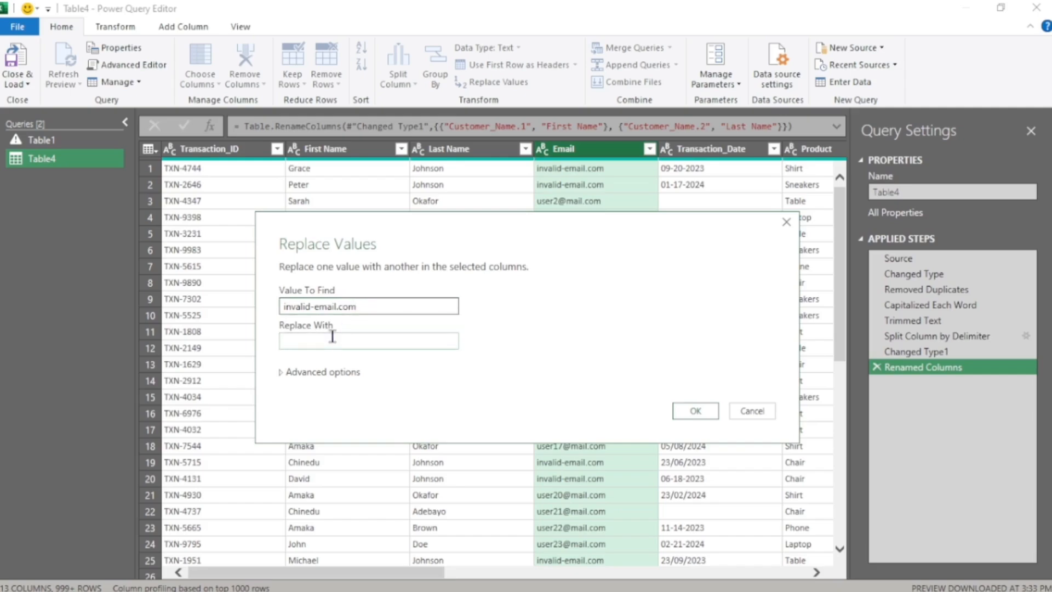
type("Not Provided")
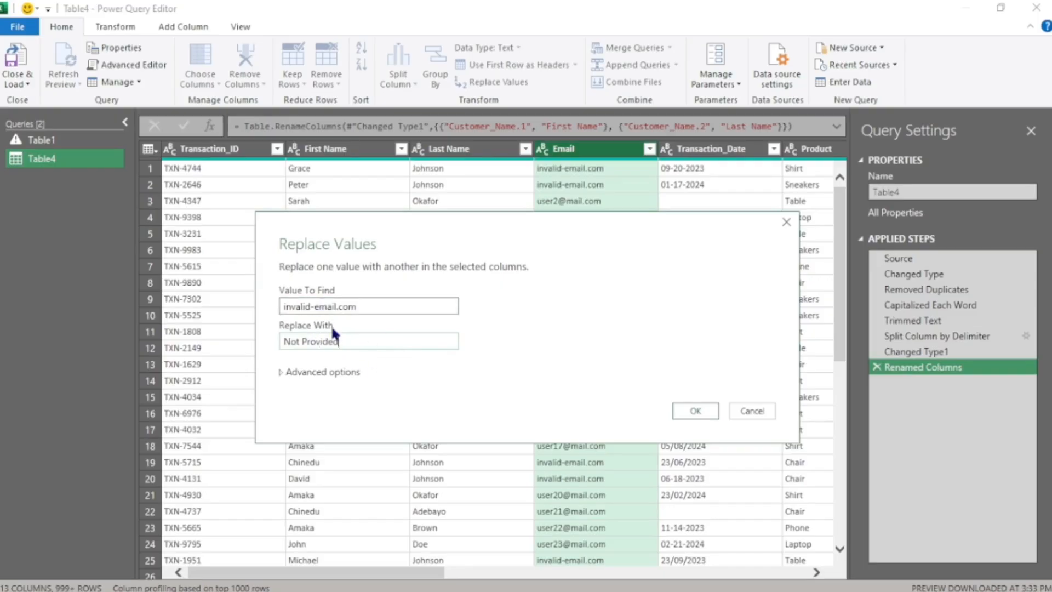
left_click(692, 408)
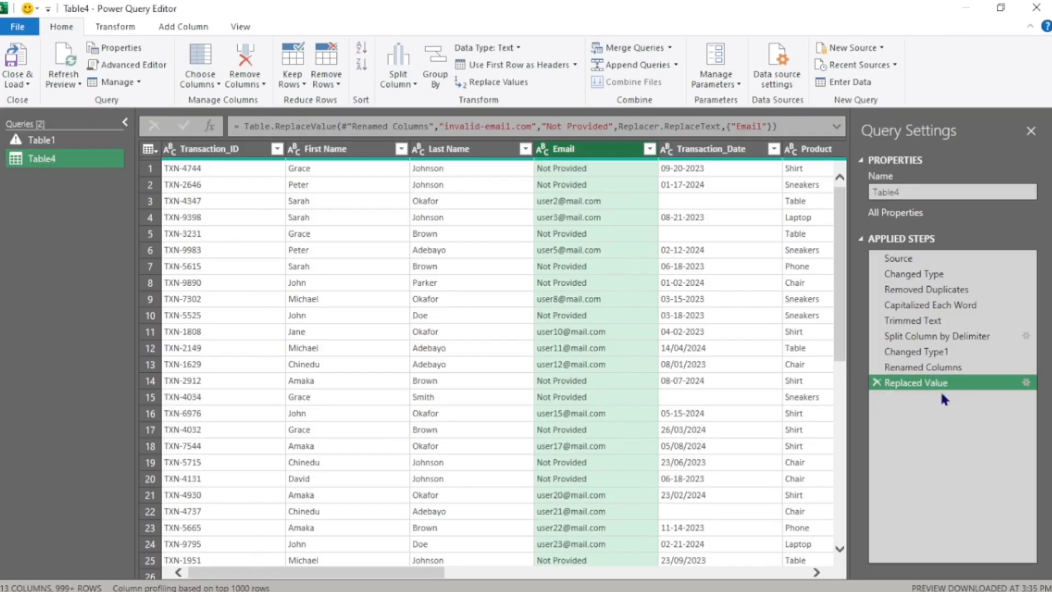
Detect the Transaction_Date column's data type and change it to Date, replacing the current type conversion.
left_click(714, 157)
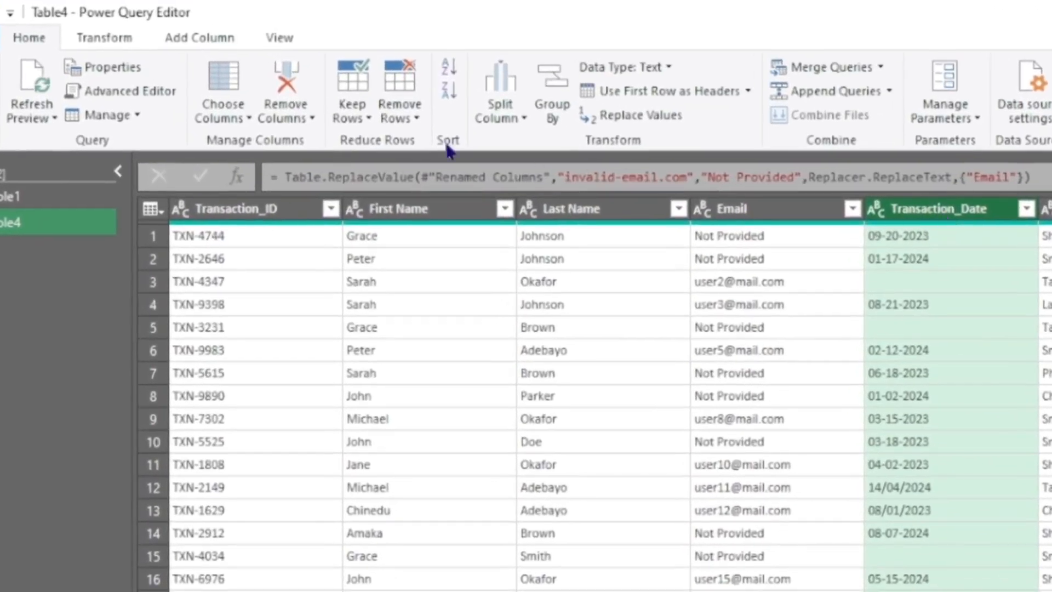
left_click(108, 38)
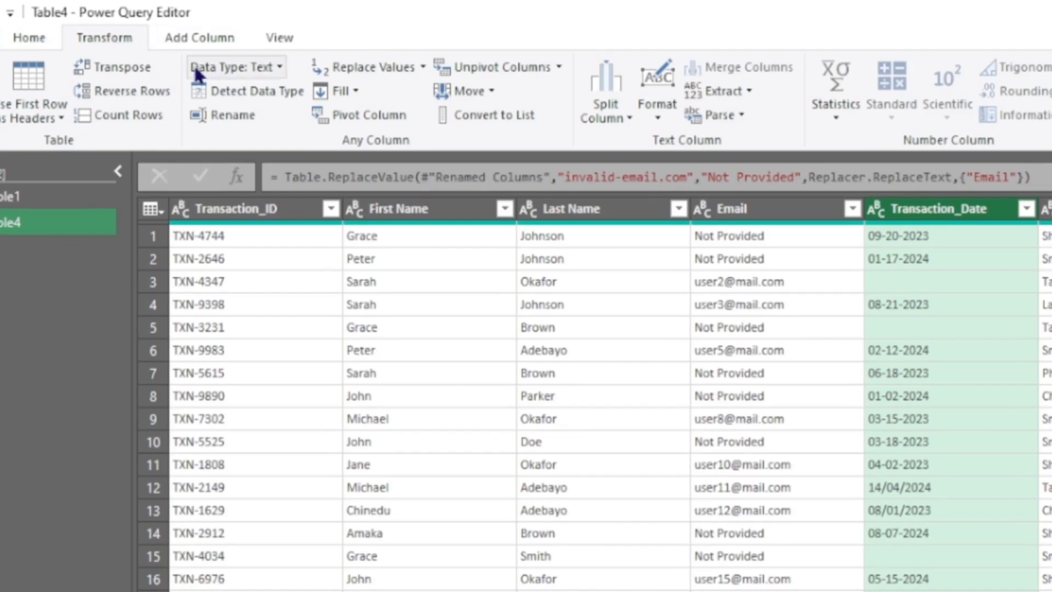
left_click(252, 98)
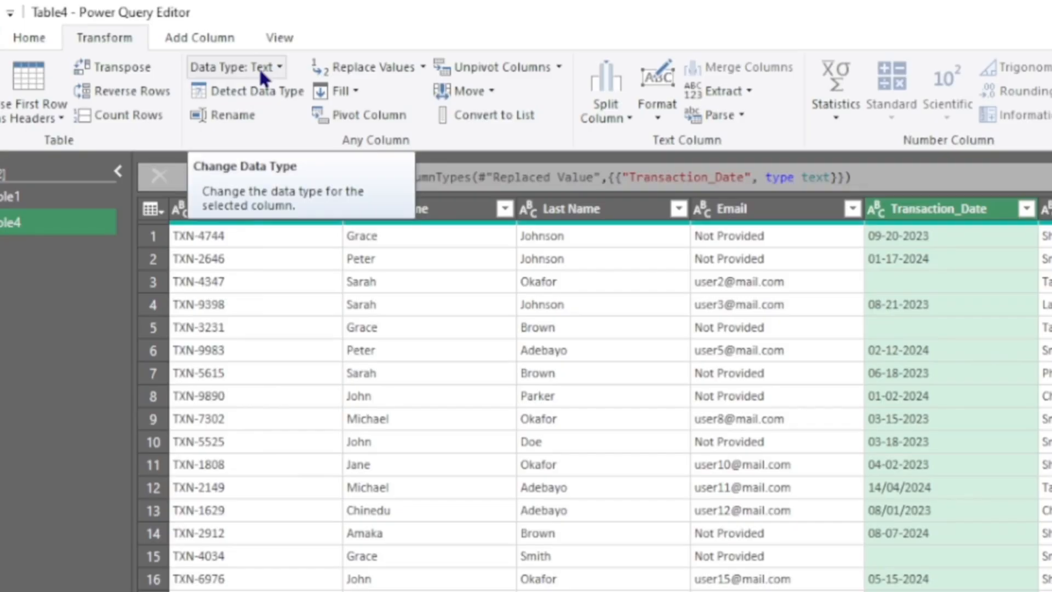
left_click(268, 68)
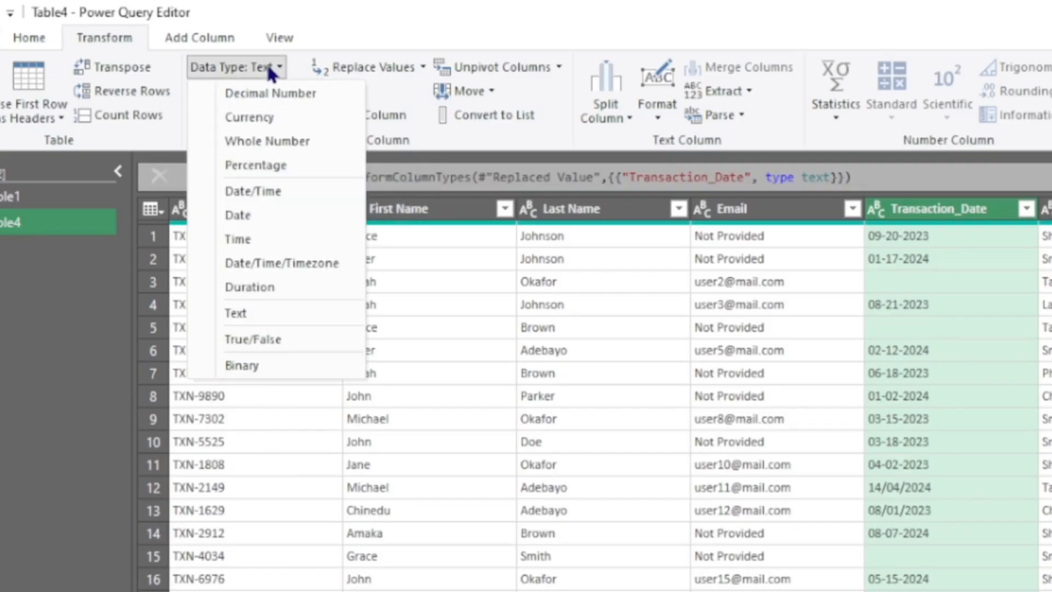
left_click(240, 214)
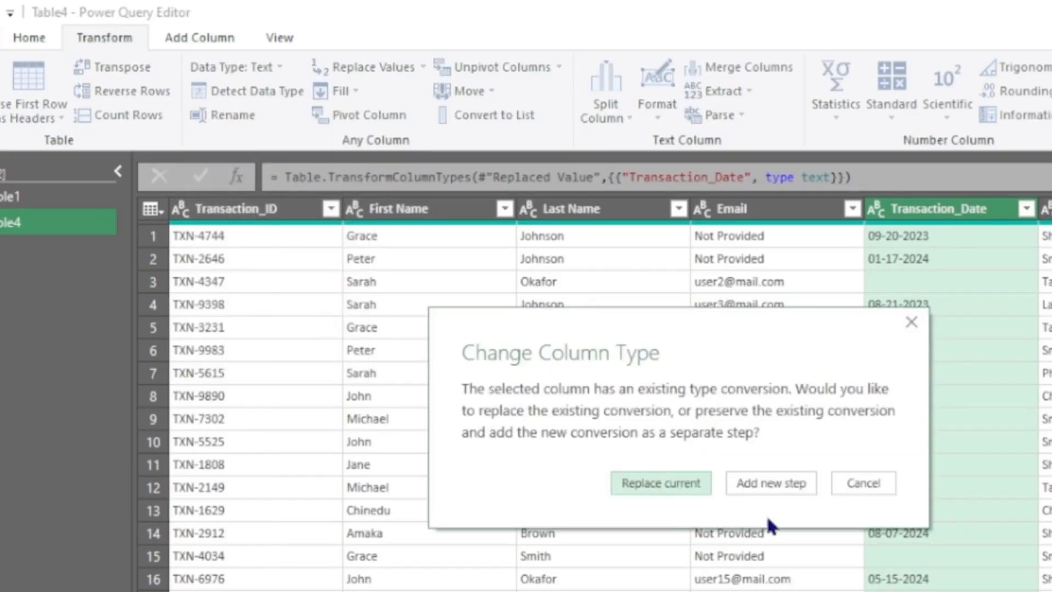
left_click(662, 485)
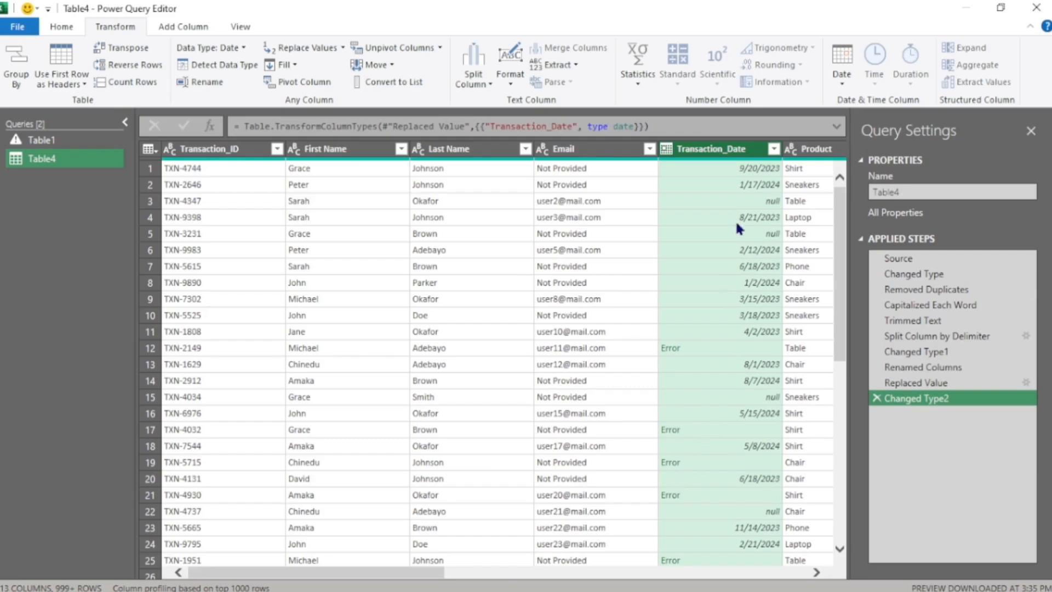
Replace the errors in the Transaction_Date column with 12/12/2080.
right_click(725, 148)
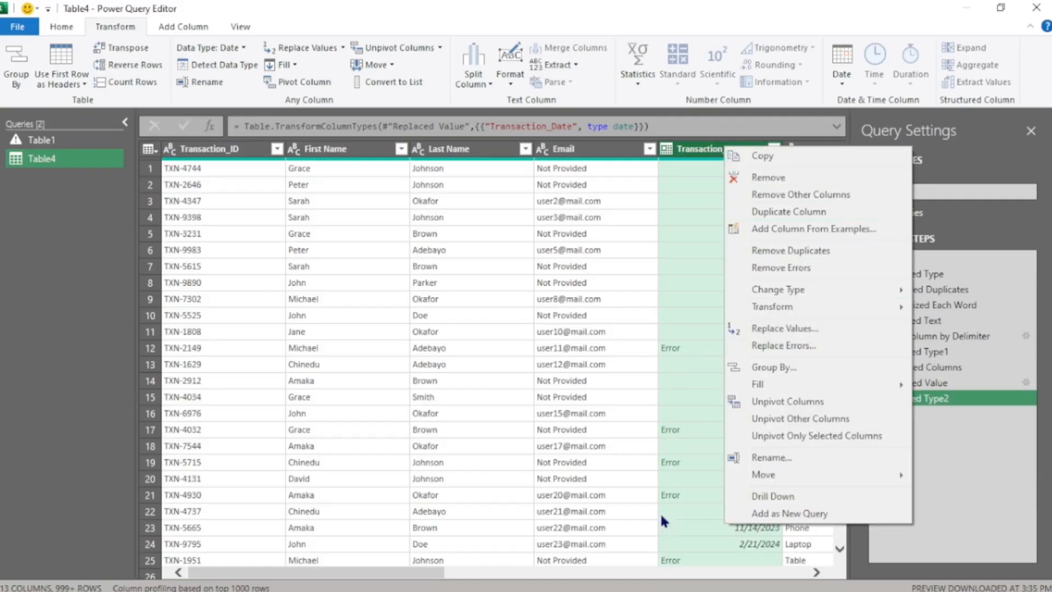
left_click(779, 340)
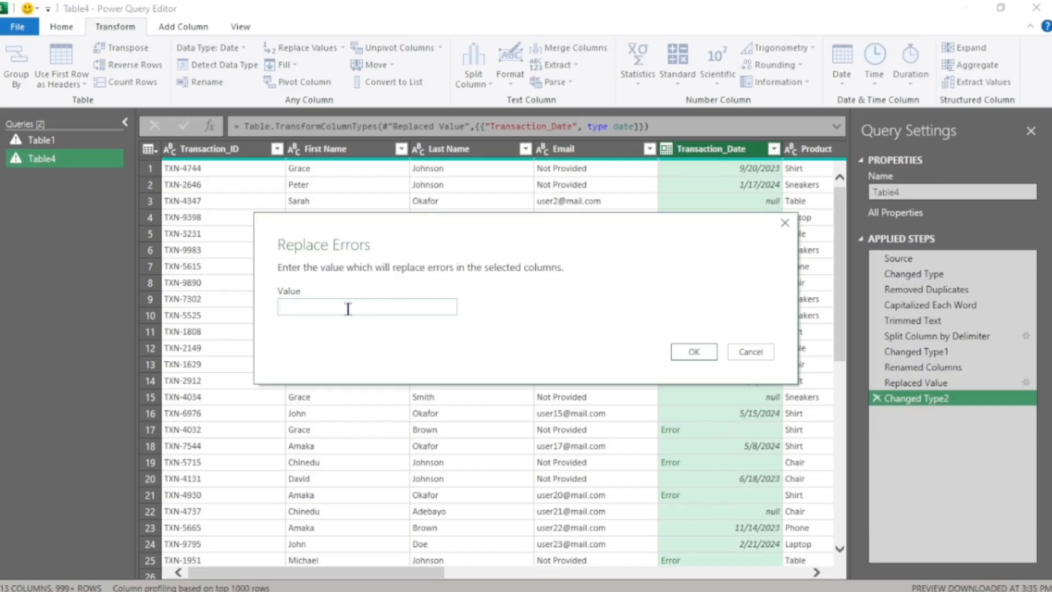
type("12/12/2080")
left_click(689, 351)
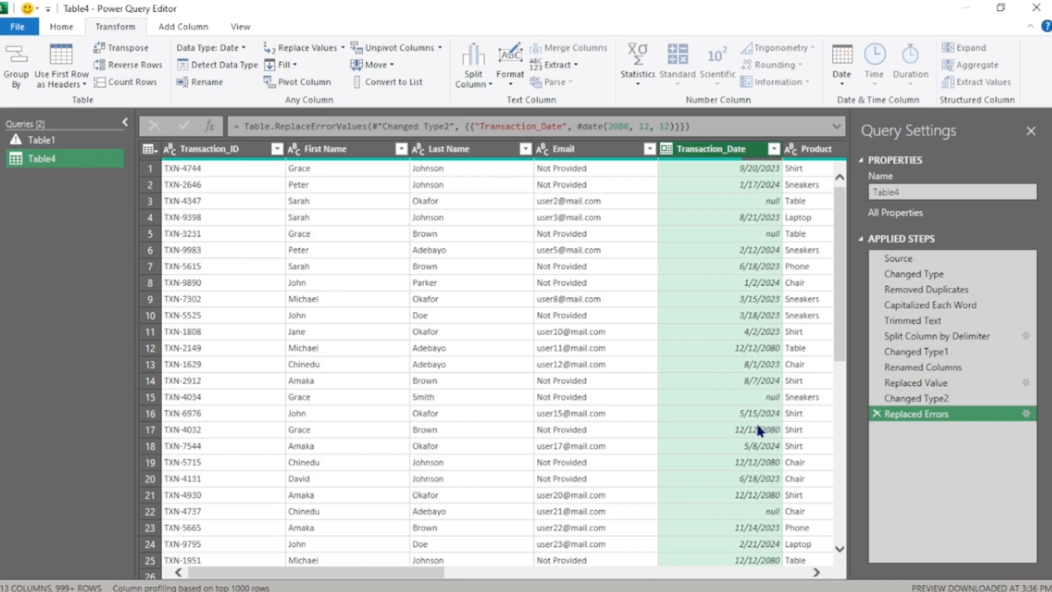
Replace the null values in the Transaction_Date column with 12/12/2080.
right_click(737, 154)
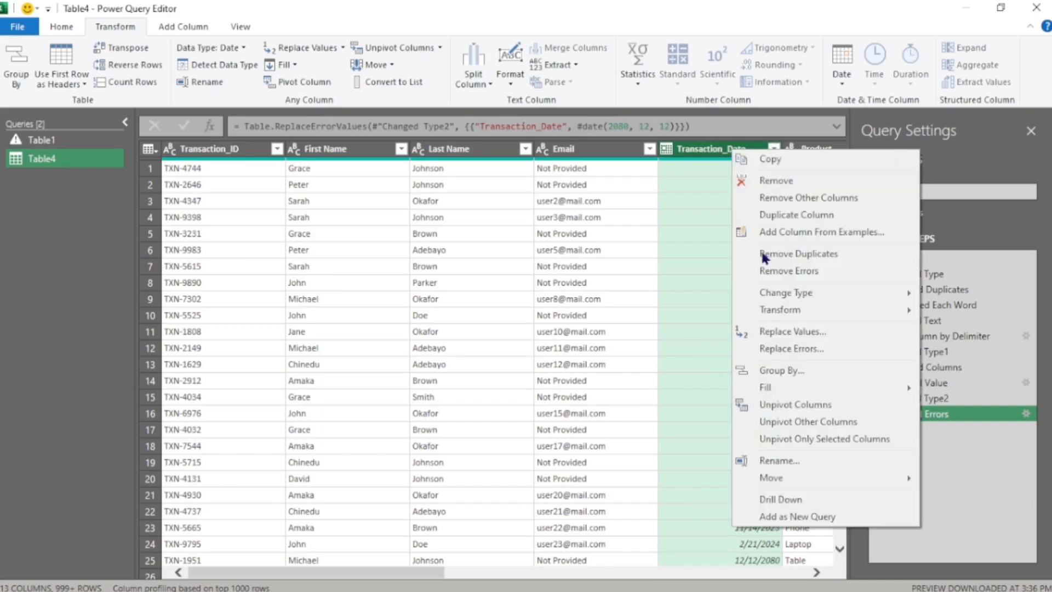
left_click(802, 331)
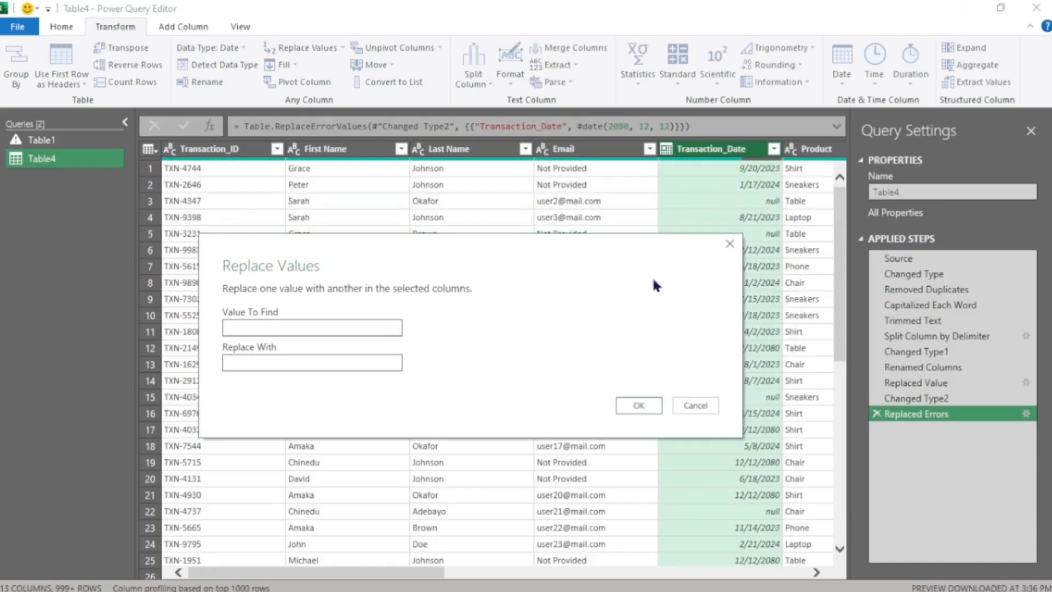
left_click(347, 324)
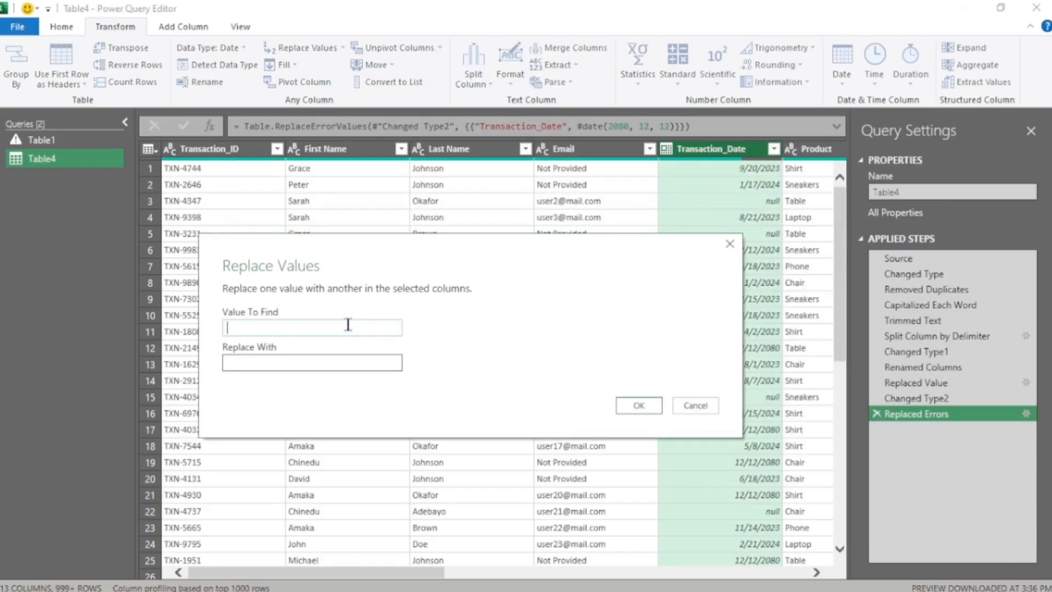
type("N")
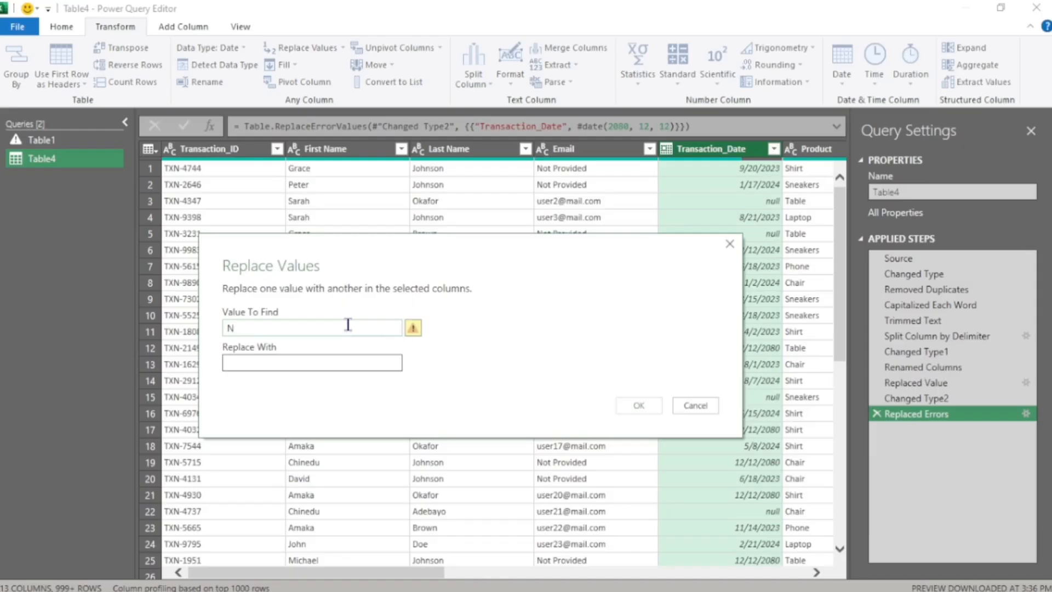
type("ULL")
key("BackSpace")
key("BackSpace")
key("BackSpace")
key("BackSpace")
type("n")
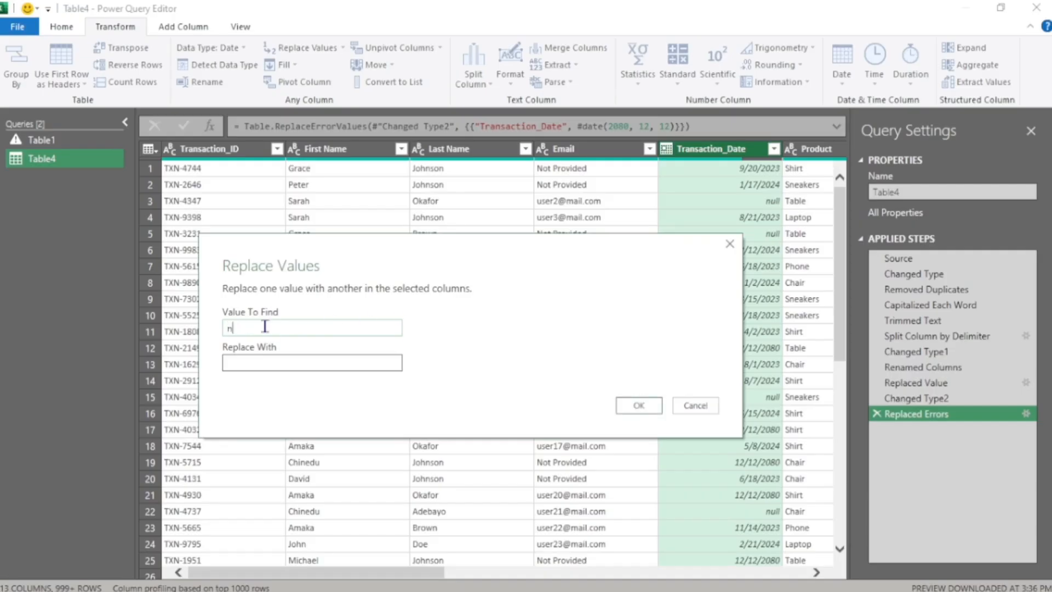
type("ull")
left_click(297, 360)
type("12/12/")
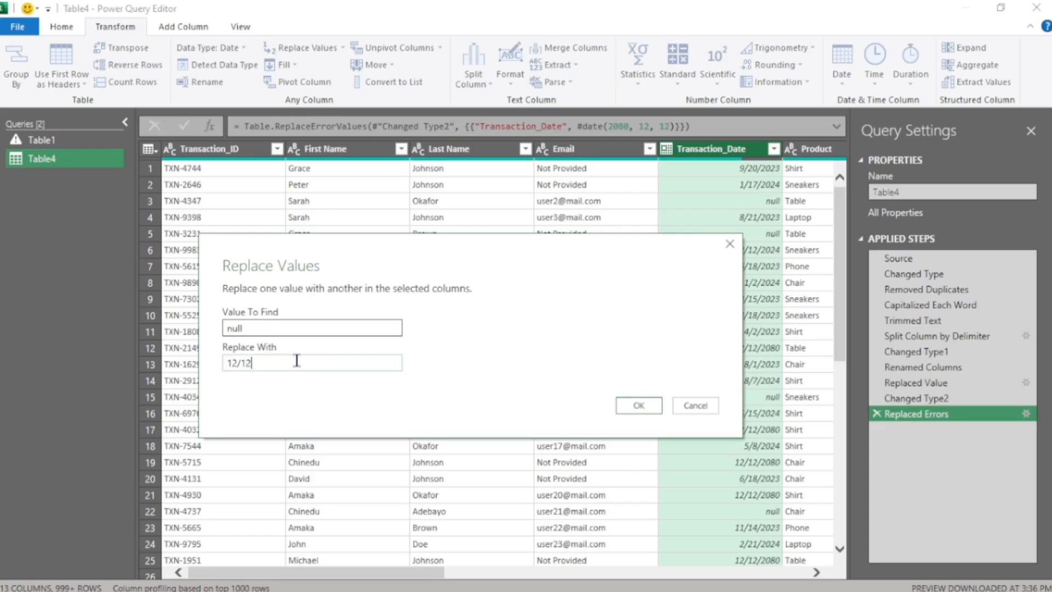
type("2080")
left_click(638, 405)
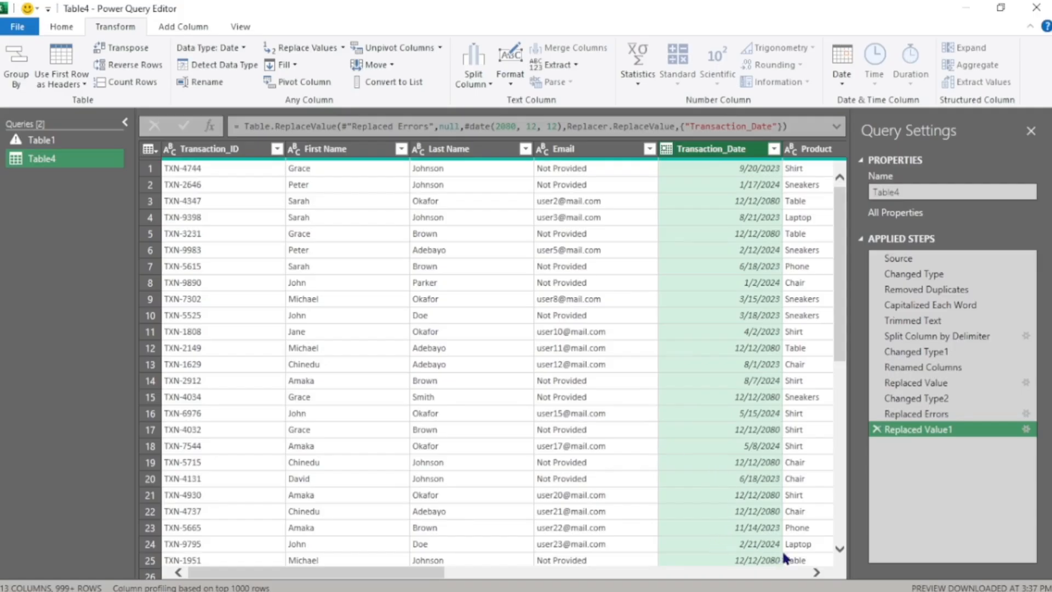
Trim the text in the Product column and capitalize each word.
left_click(818, 572)
left_click(818, 572)
left_click(569, 154)
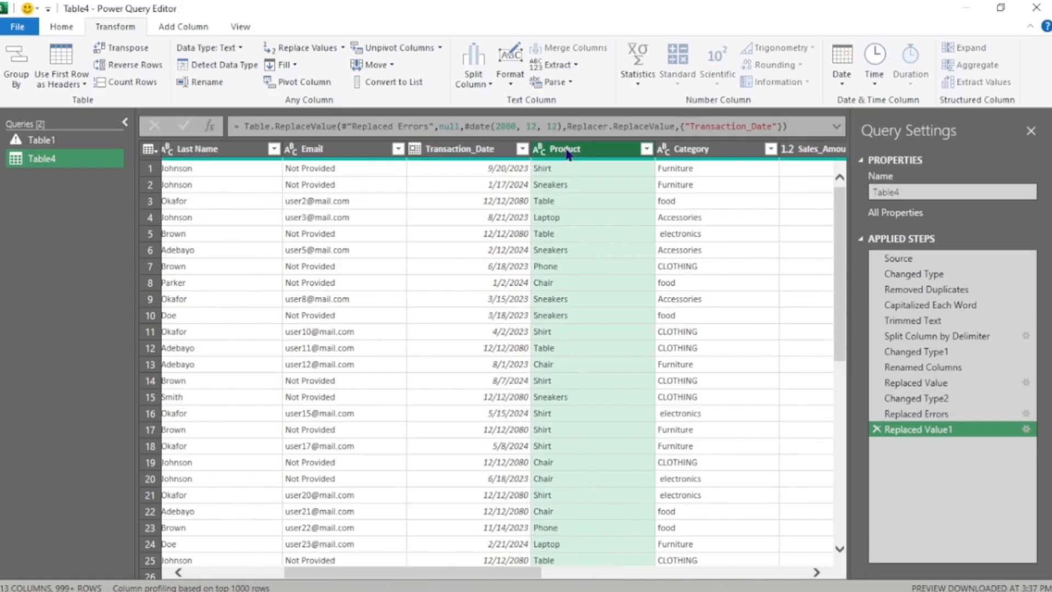
right_click(577, 148)
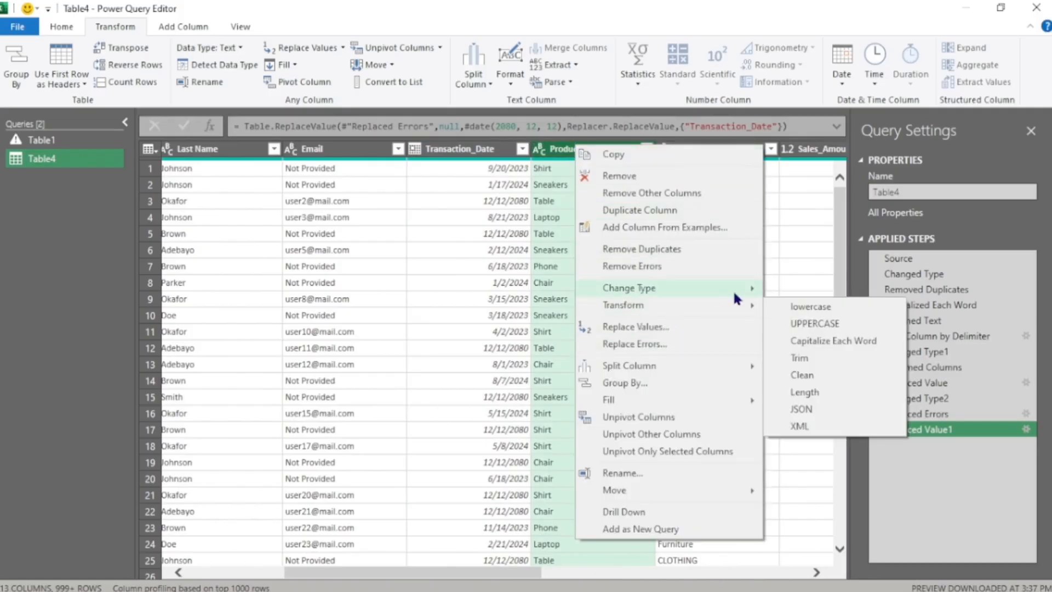
mouse_move(673, 308)
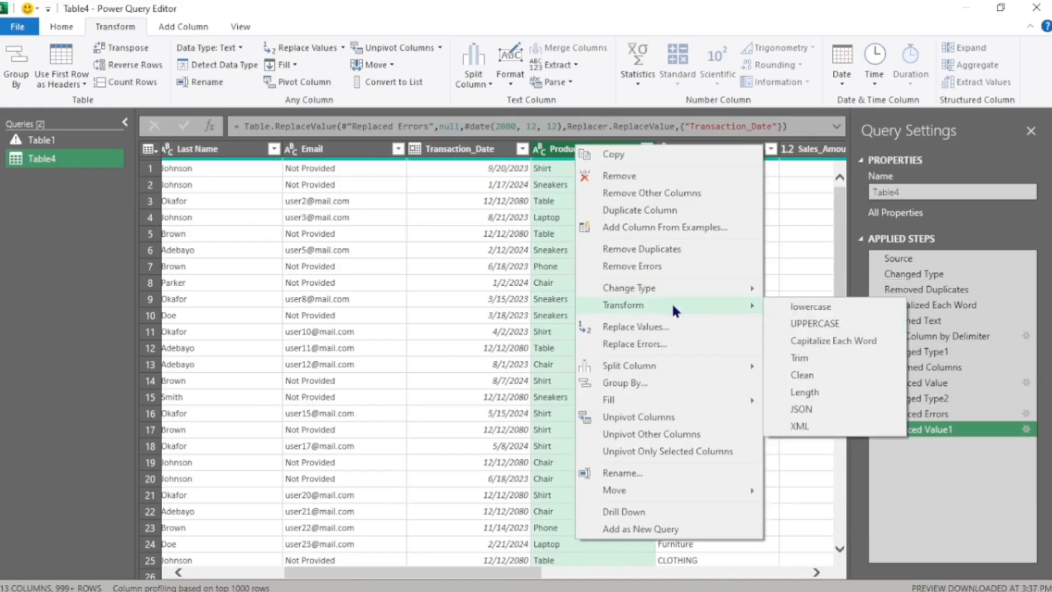
left_click(807, 360)
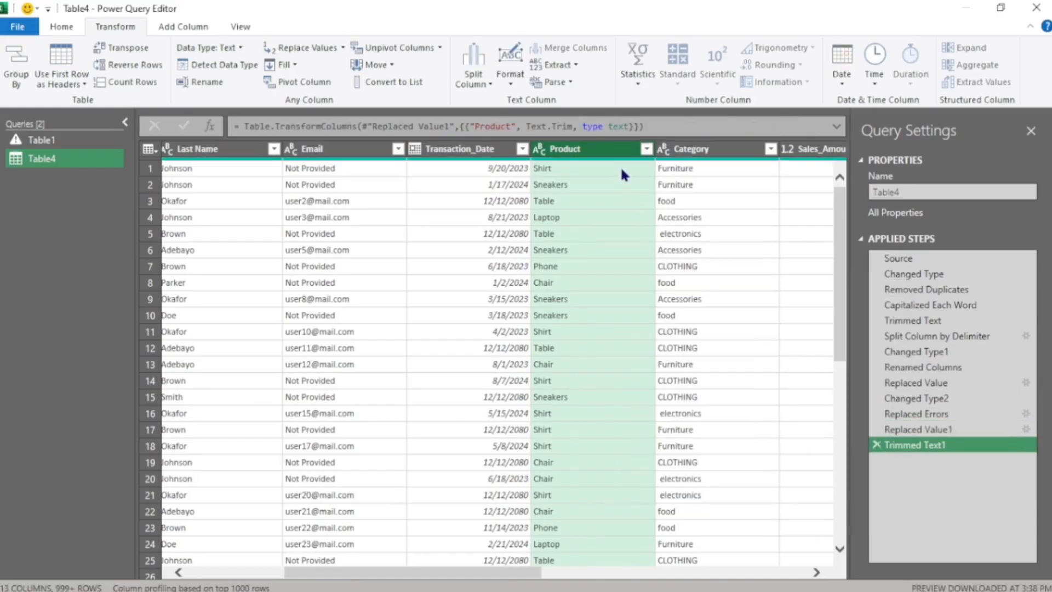
right_click(607, 151)
mouse_move(724, 318)
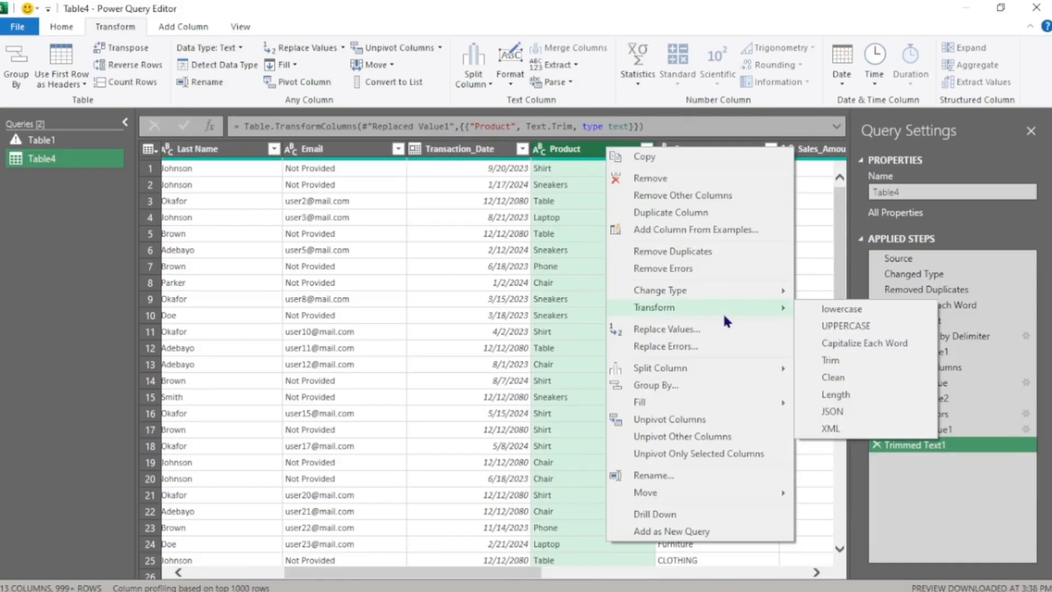
left_click(842, 341)
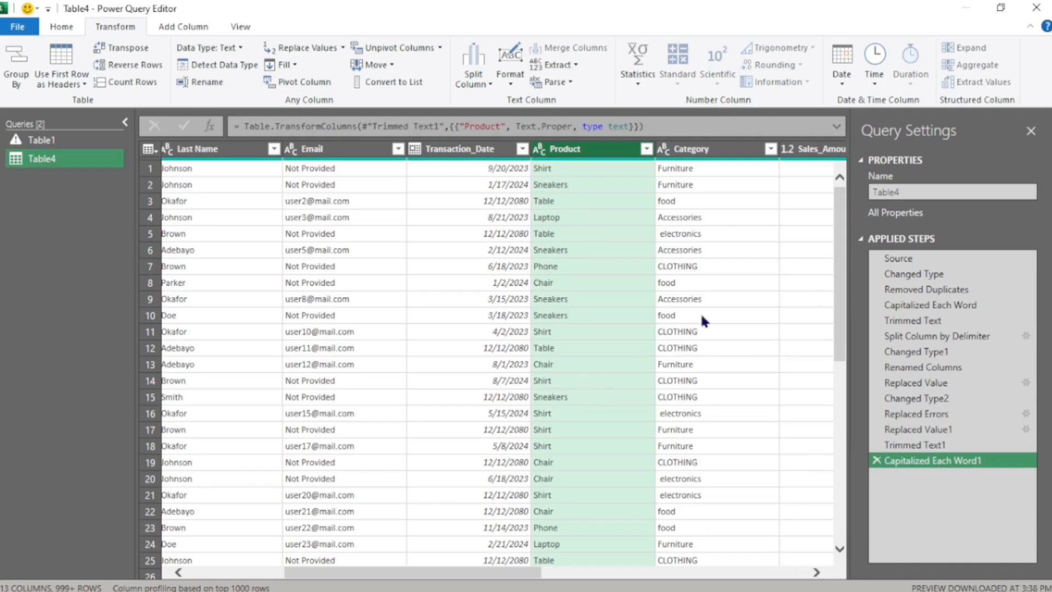
Trim the text in the Category column and capitalize each word.
left_click(718, 154)
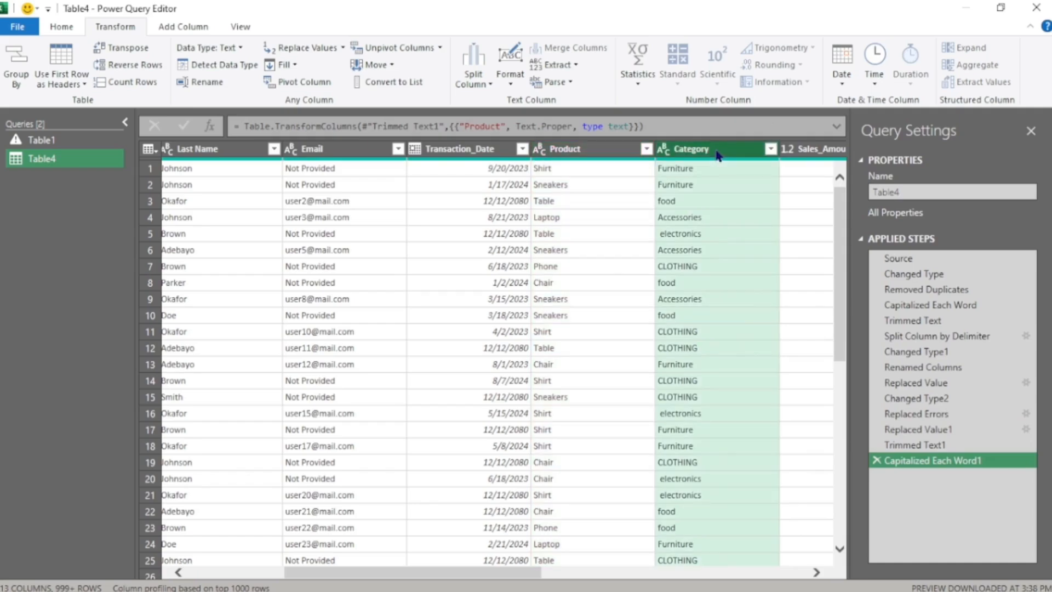
right_click(712, 154)
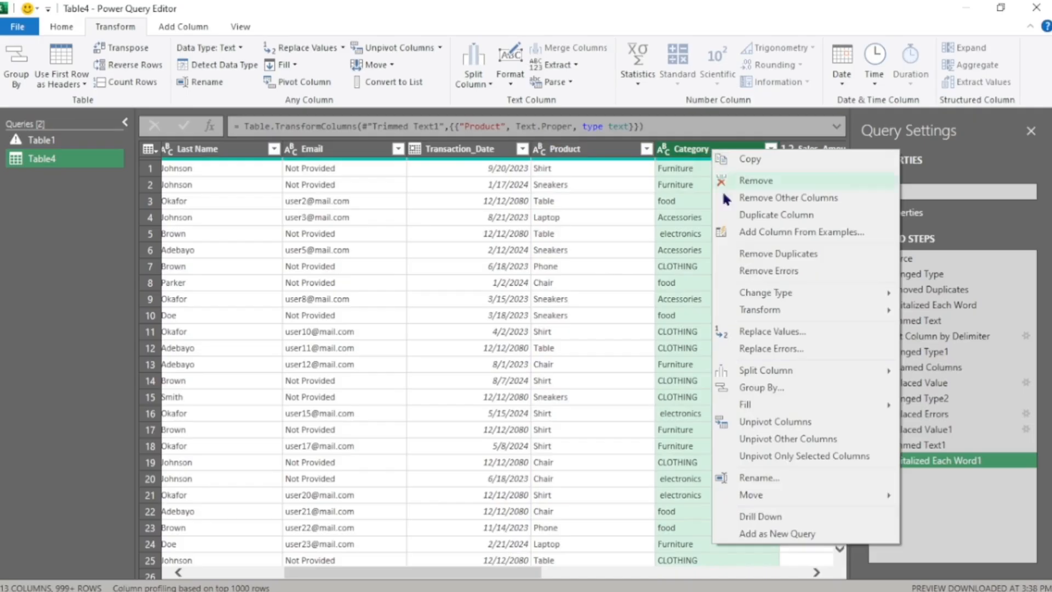
mouse_move(755, 312)
left_click(940, 363)
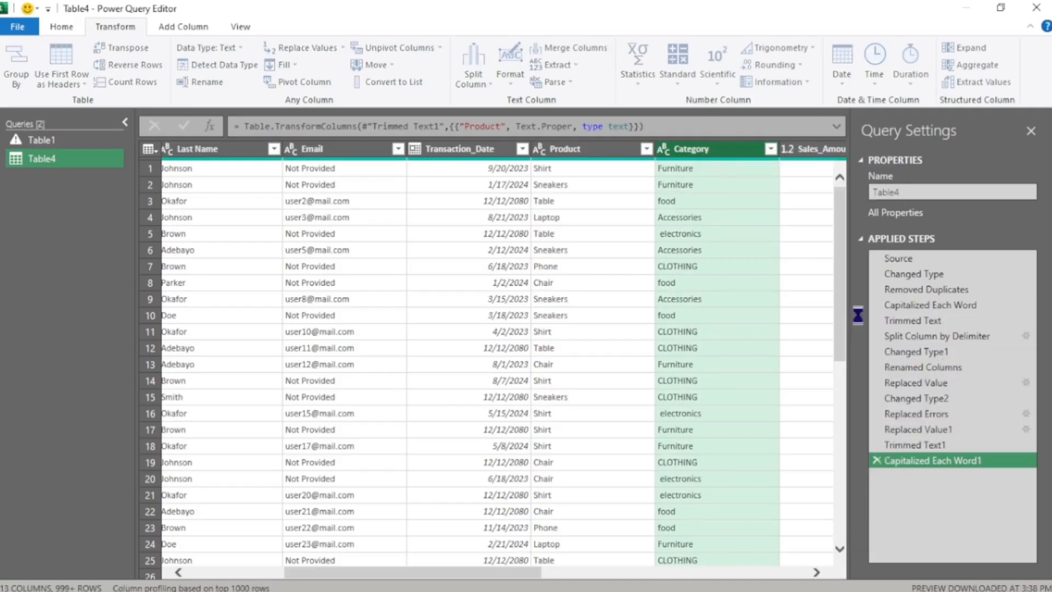
right_click(715, 152)
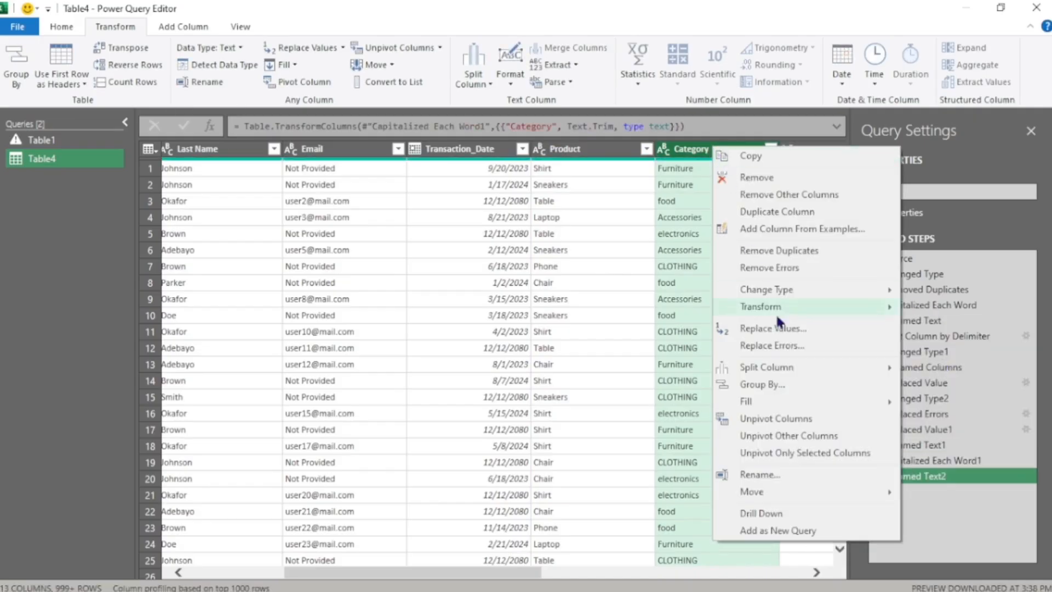
mouse_move(791, 308)
left_click(955, 343)
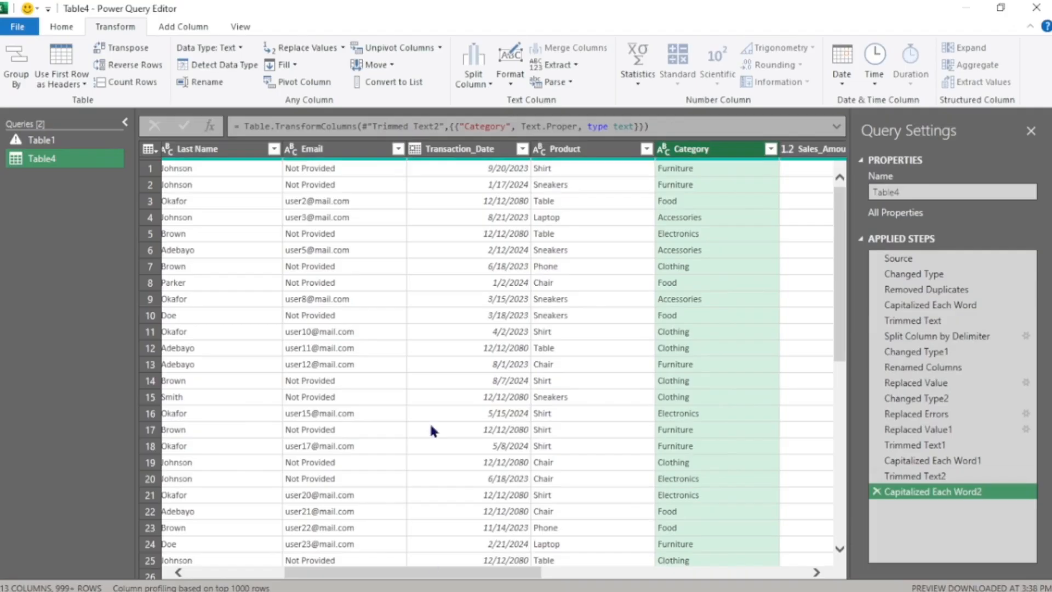
Replace the null values in the Sales_Amount column with 0.
left_click_drag(453, 573, 599, 582)
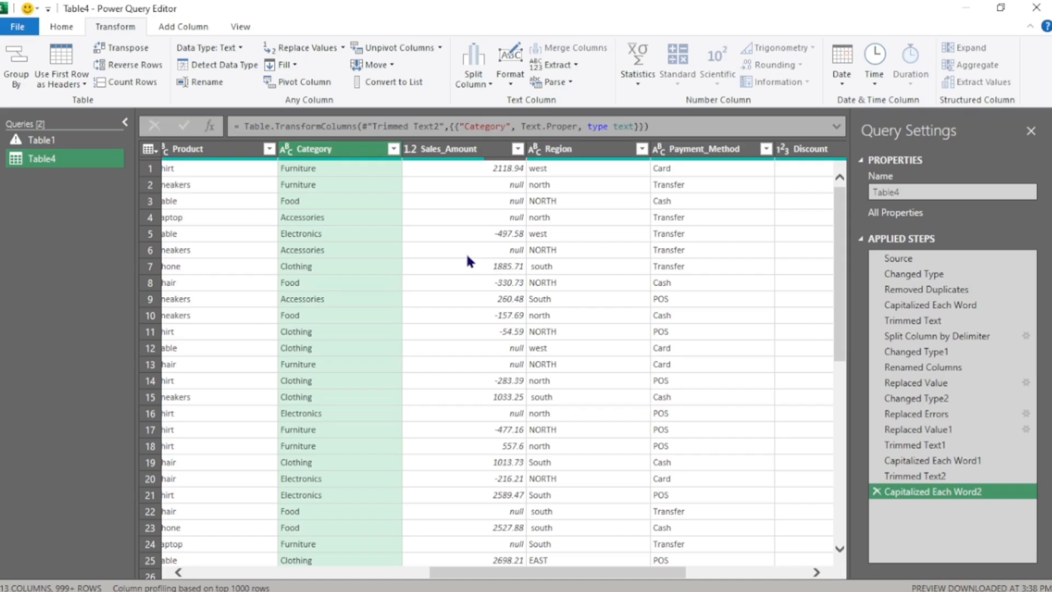
left_click(470, 149)
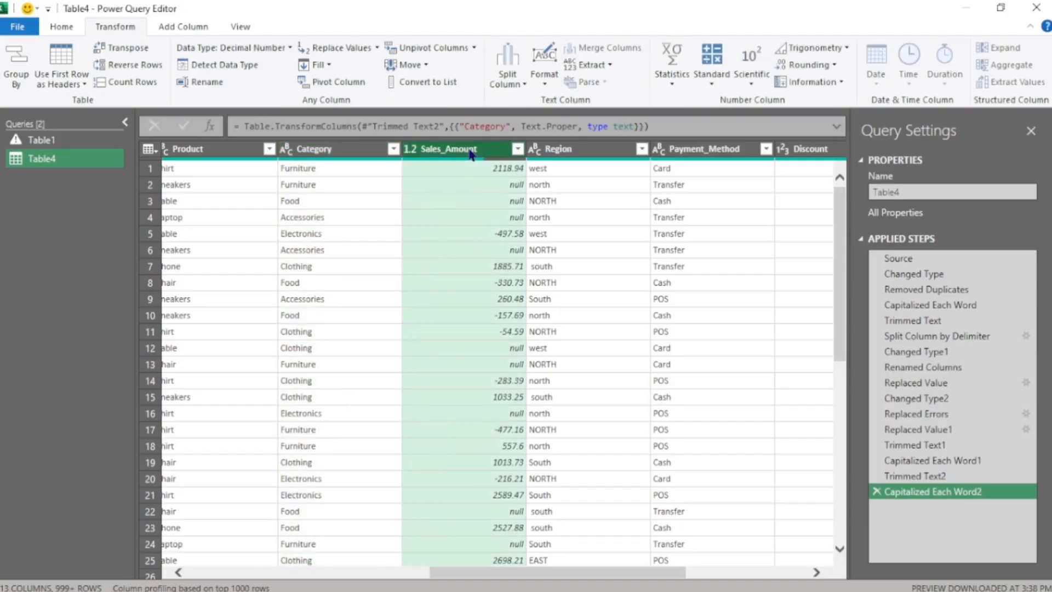
right_click(470, 151)
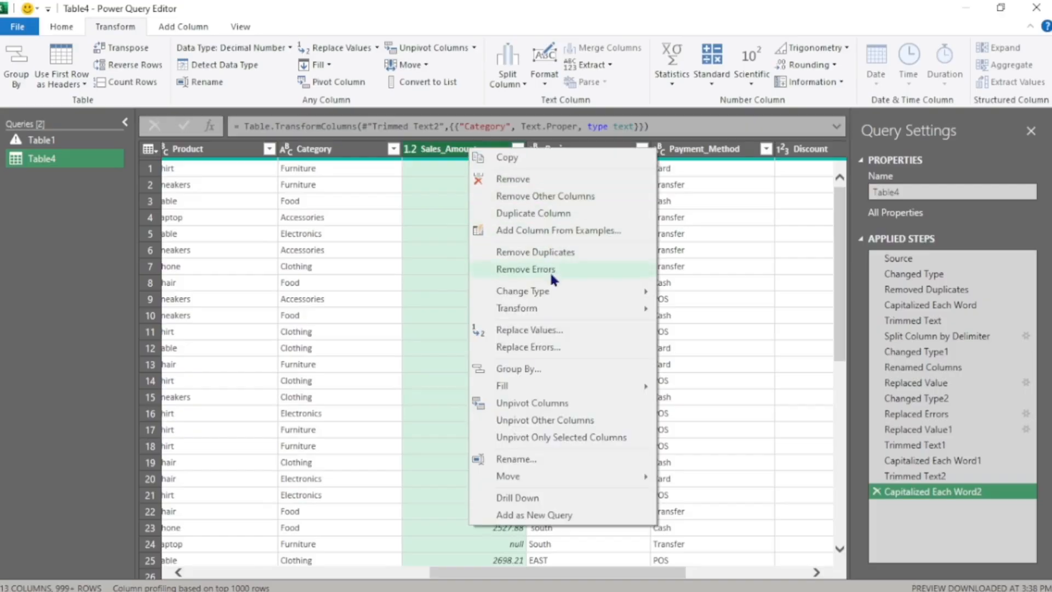
left_click(544, 332)
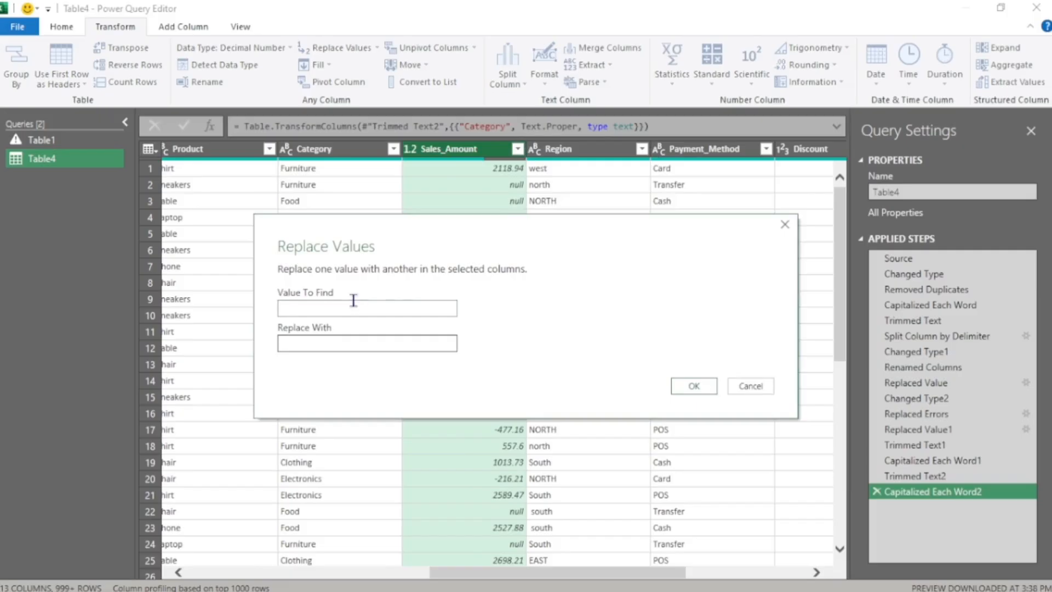
type("null")
left_click(329, 344)
type("0")
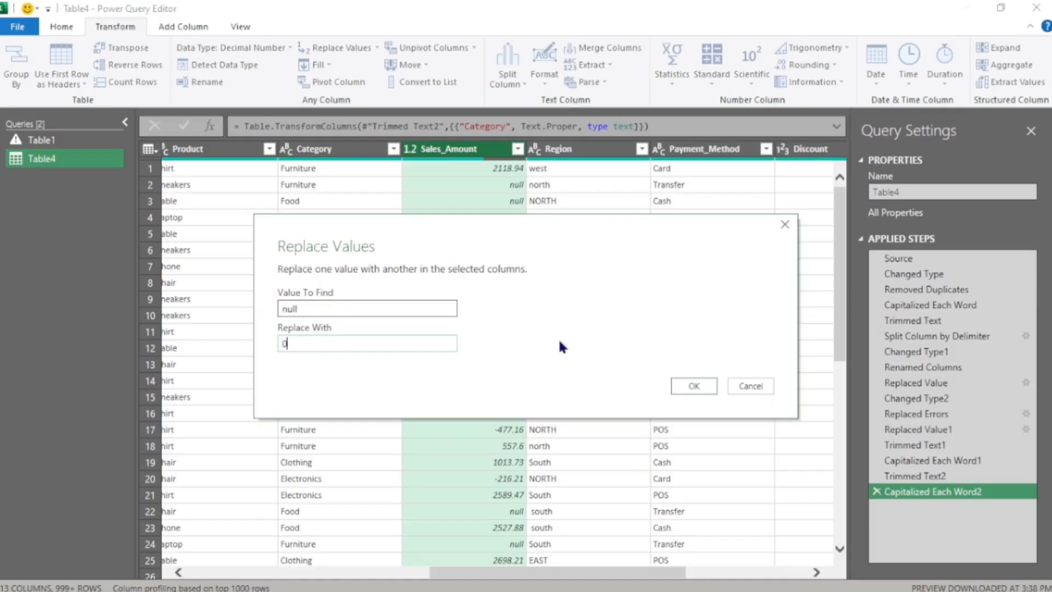
left_click(685, 384)
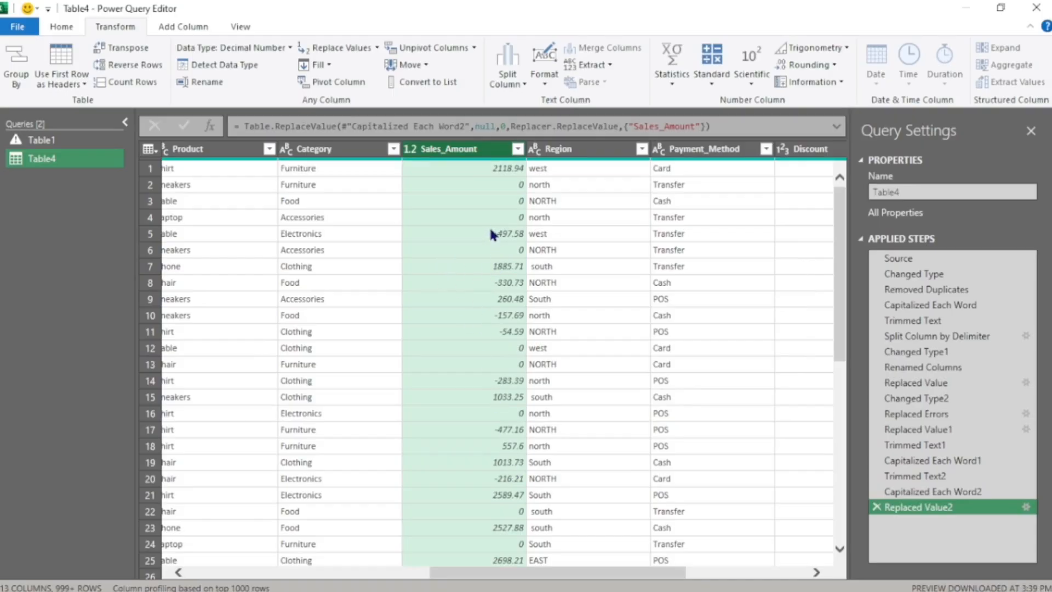
Convert the Sales_Amount column to absolute values.
right_click(452, 151)
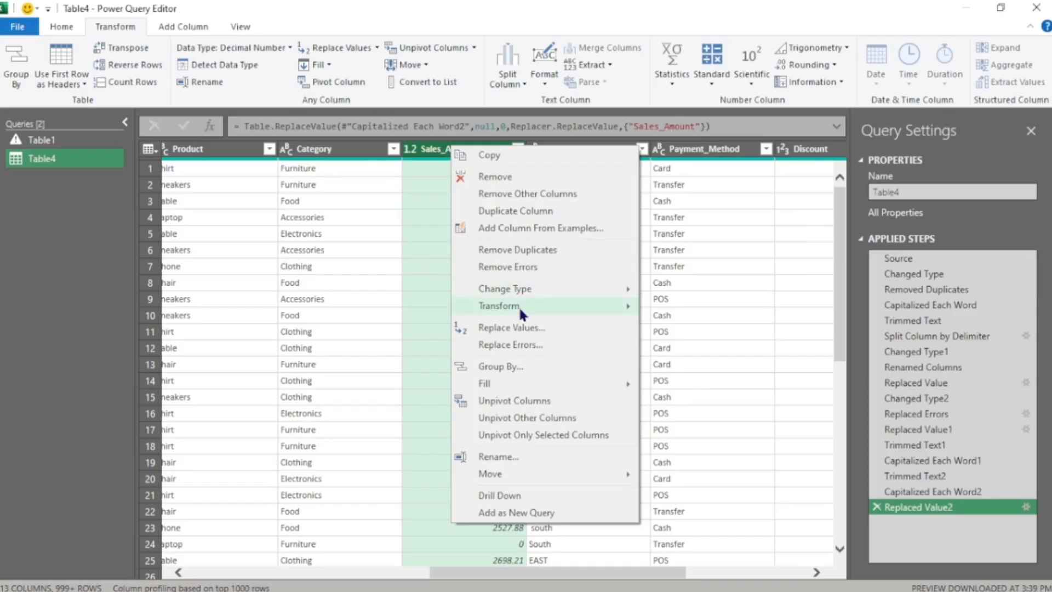
mouse_move(520, 308)
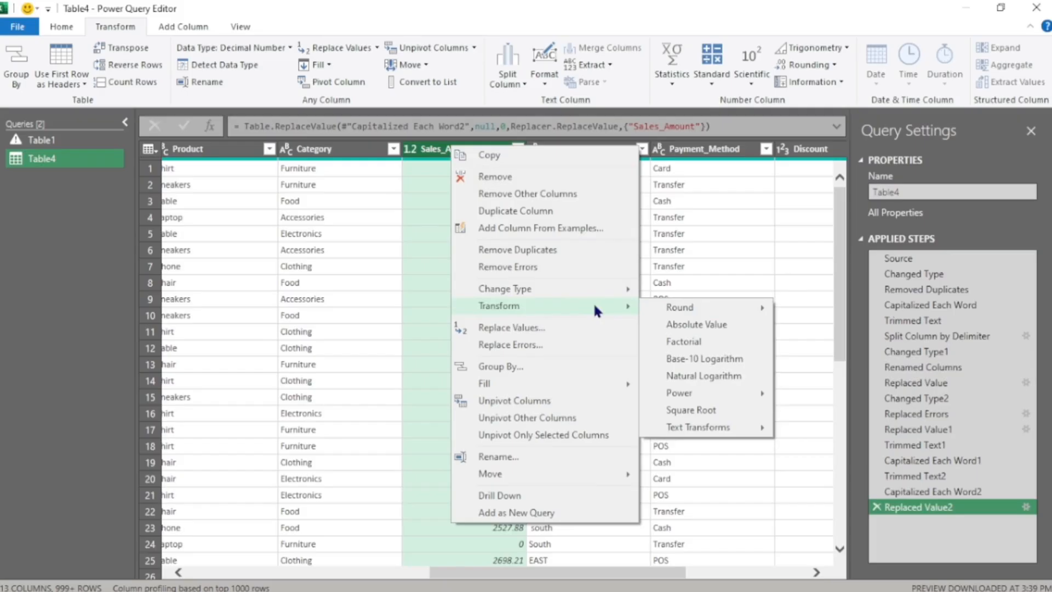
mouse_move(685, 307)
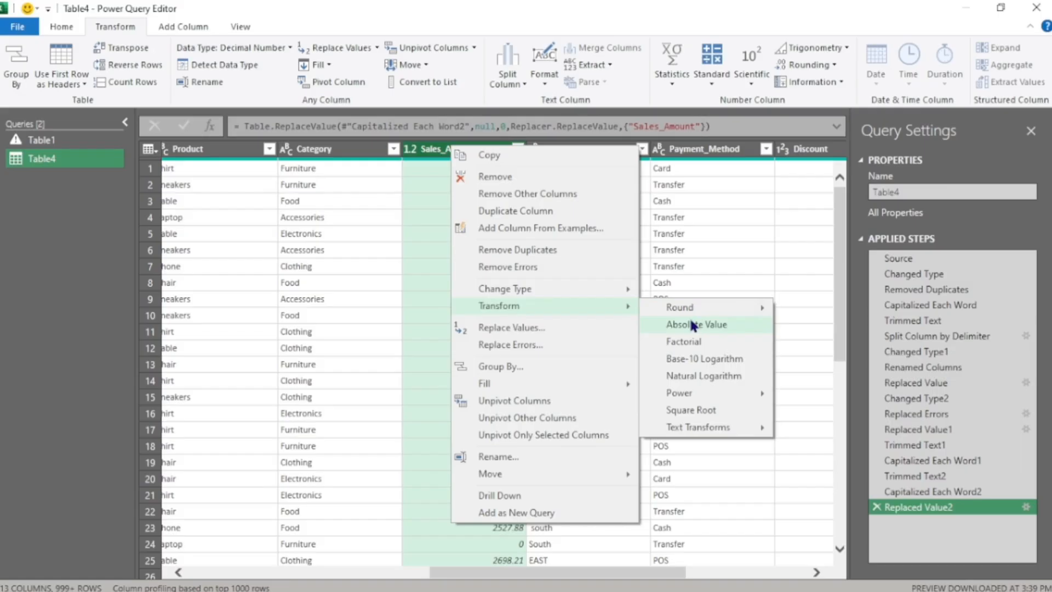
left_click(692, 325)
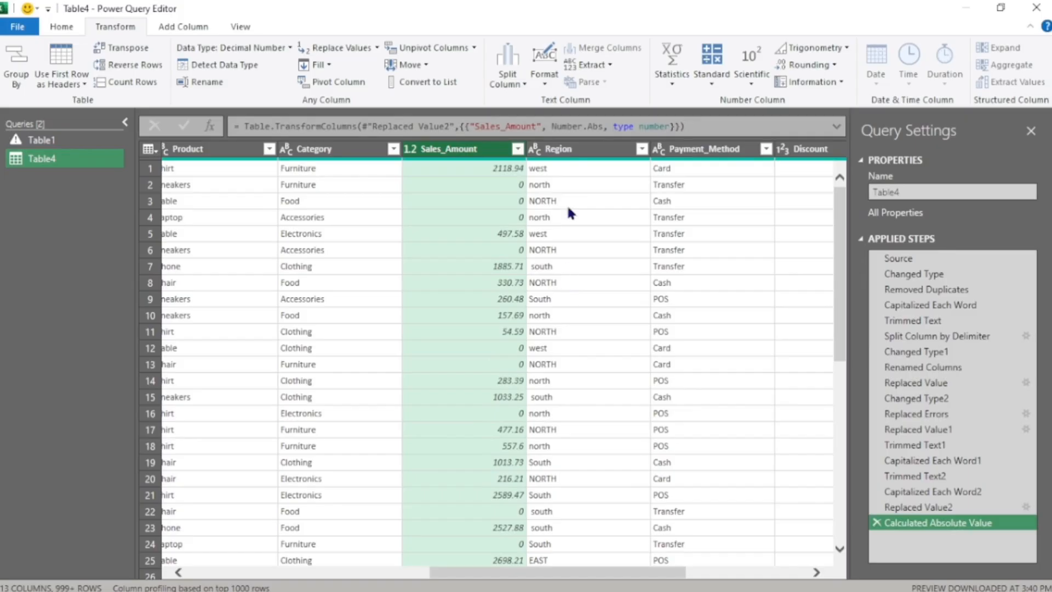
Capitalize each word in the Region column.
left_click(584, 152)
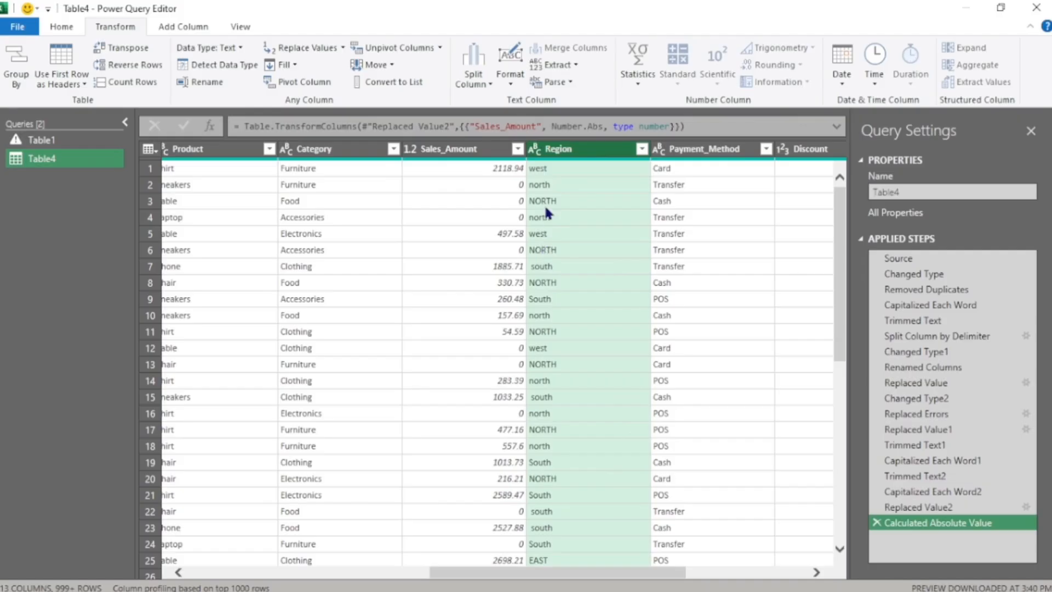
right_click(570, 148)
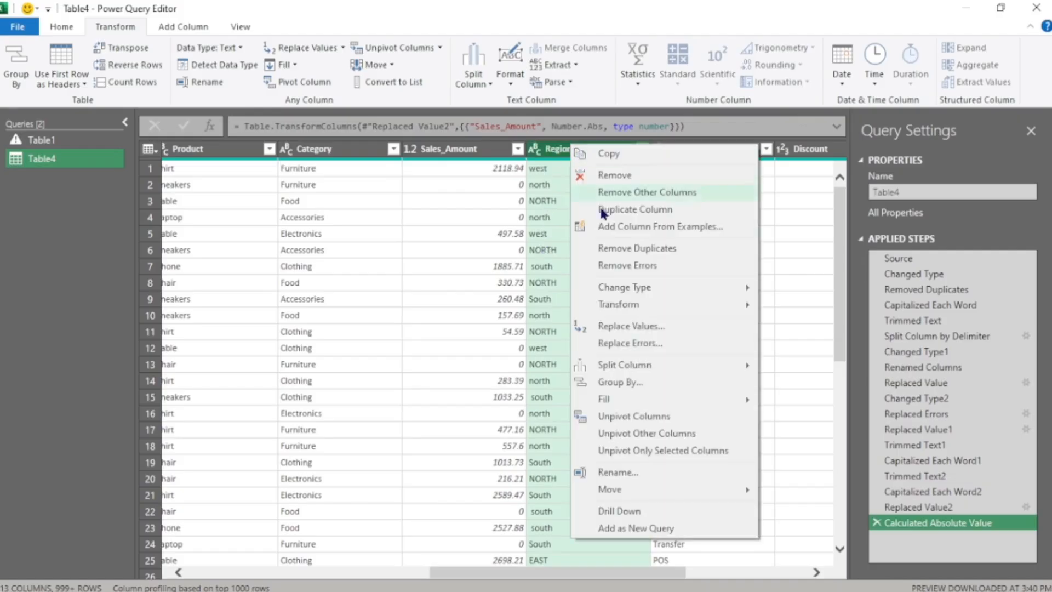
mouse_move(648, 300)
left_click(820, 338)
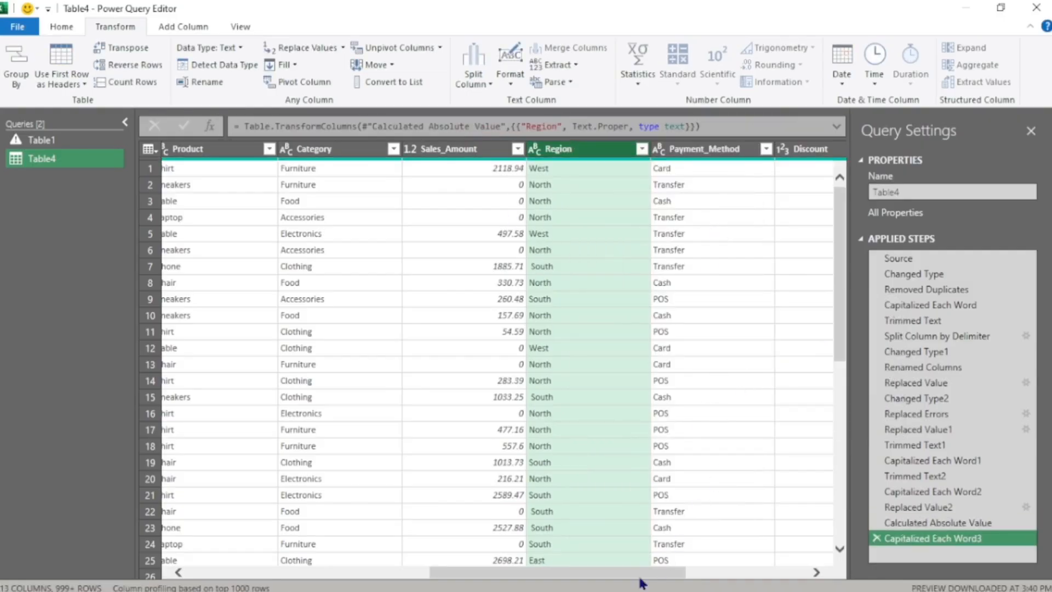
Capitalize each word in the Payment_Method column.
left_click_drag(640, 573, 689, 588)
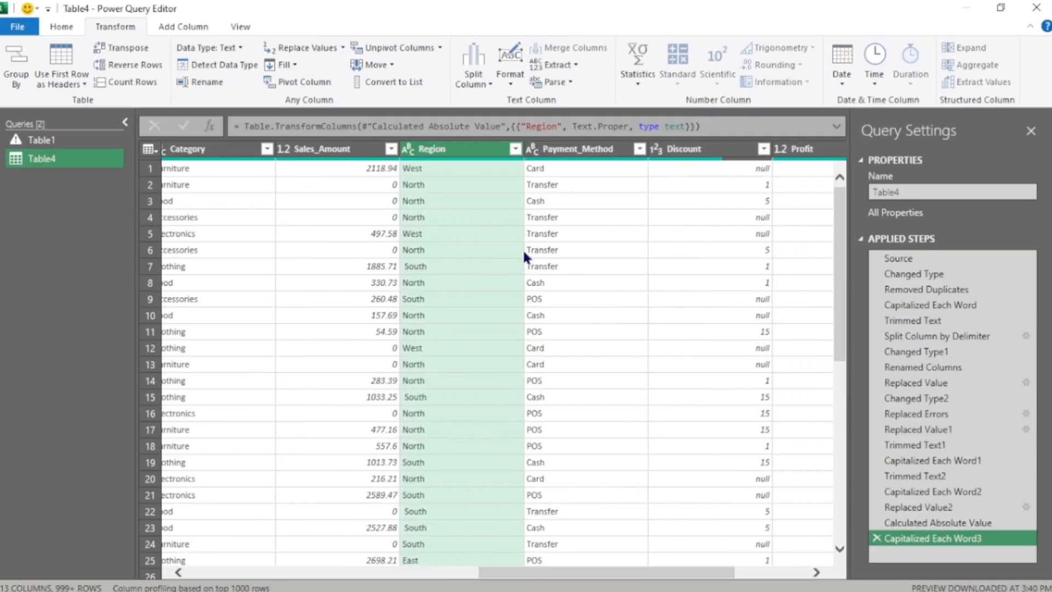
left_click(560, 154)
right_click(560, 156)
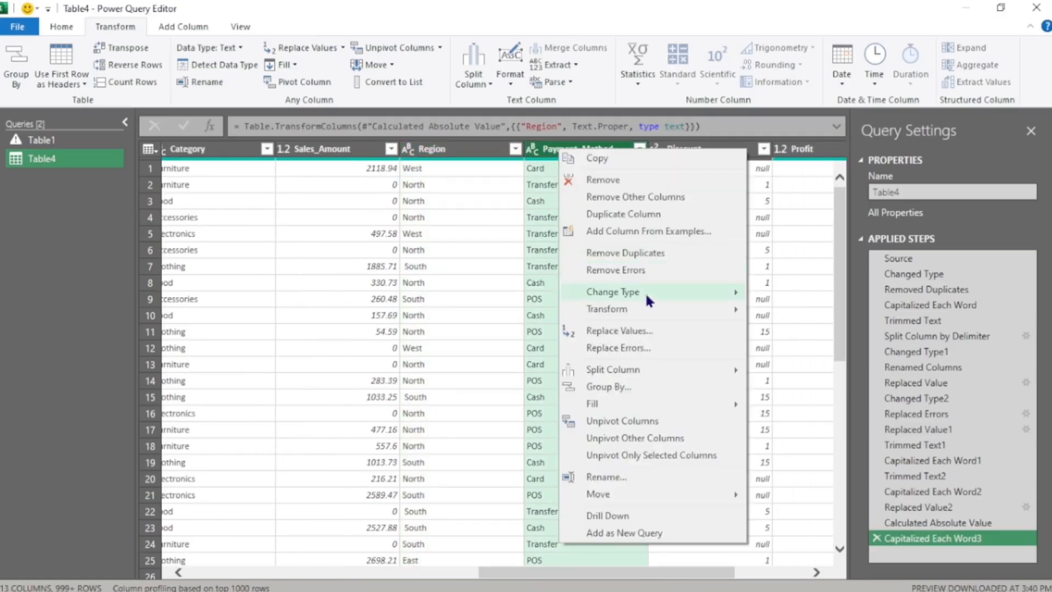
mouse_move(650, 311)
left_click(817, 345)
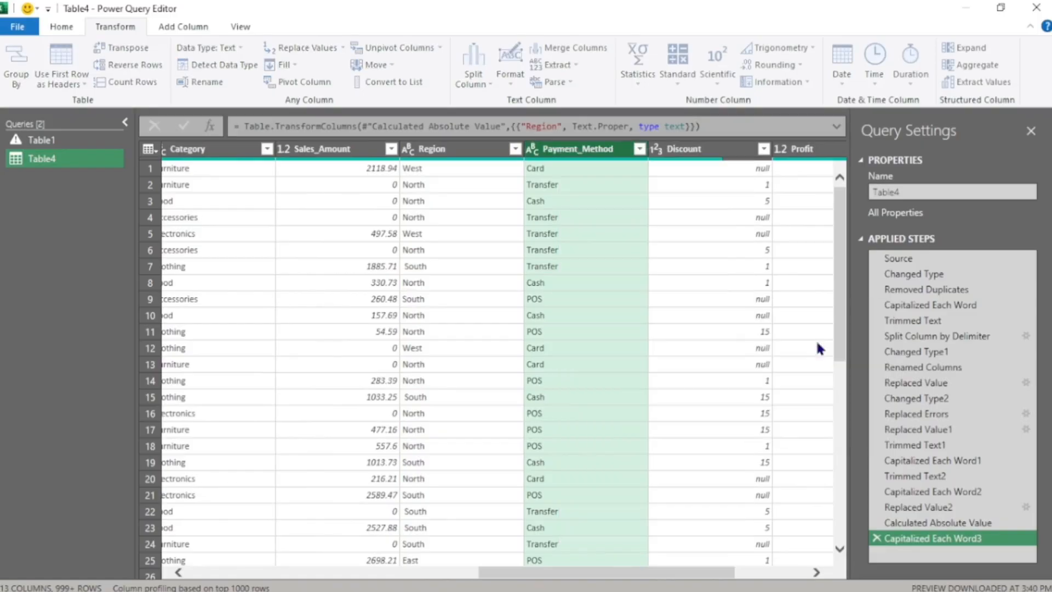
Replace the value Pos with POS in the Payment_Method column.
right_click(582, 148)
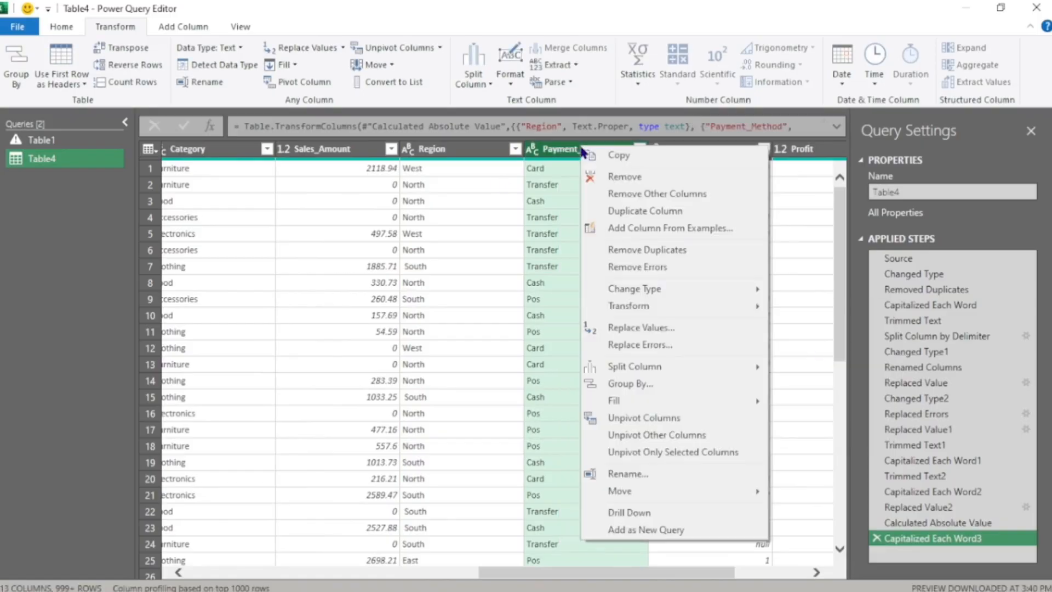
left_click(653, 326)
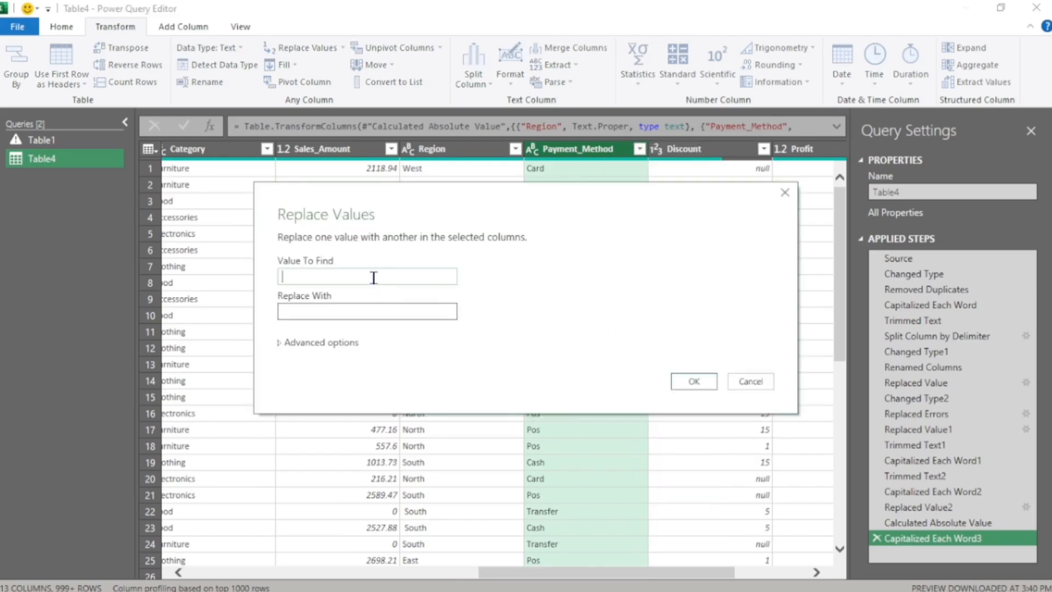
type("p")
key("BackSpace")
type("Pos")
left_click(355, 315)
type("POS")
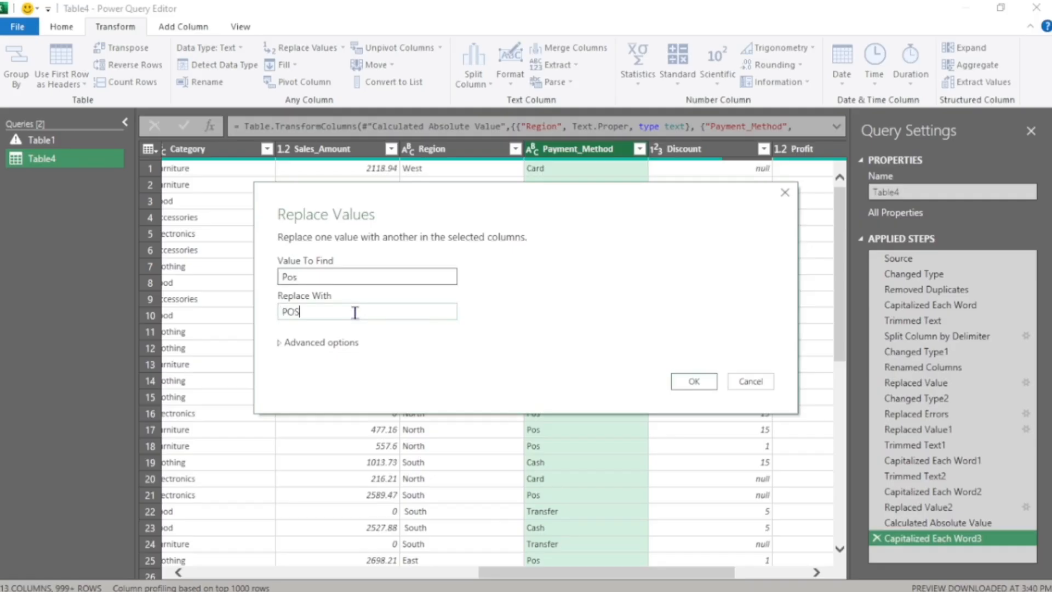
left_click(686, 385)
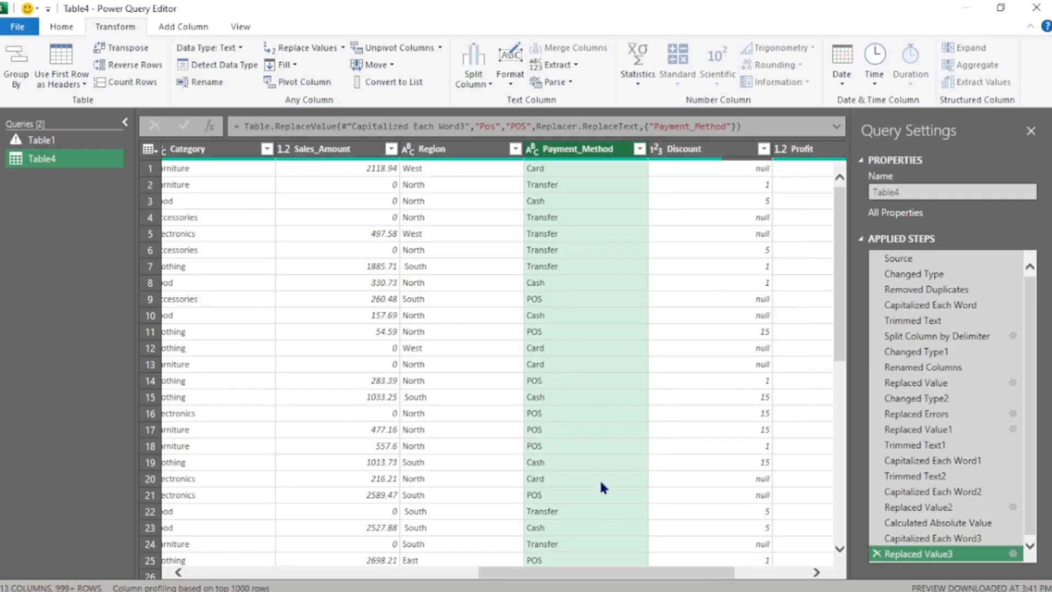
Replace the null values in the Discount column with 0.
left_click_drag(697, 573, 769, 573)
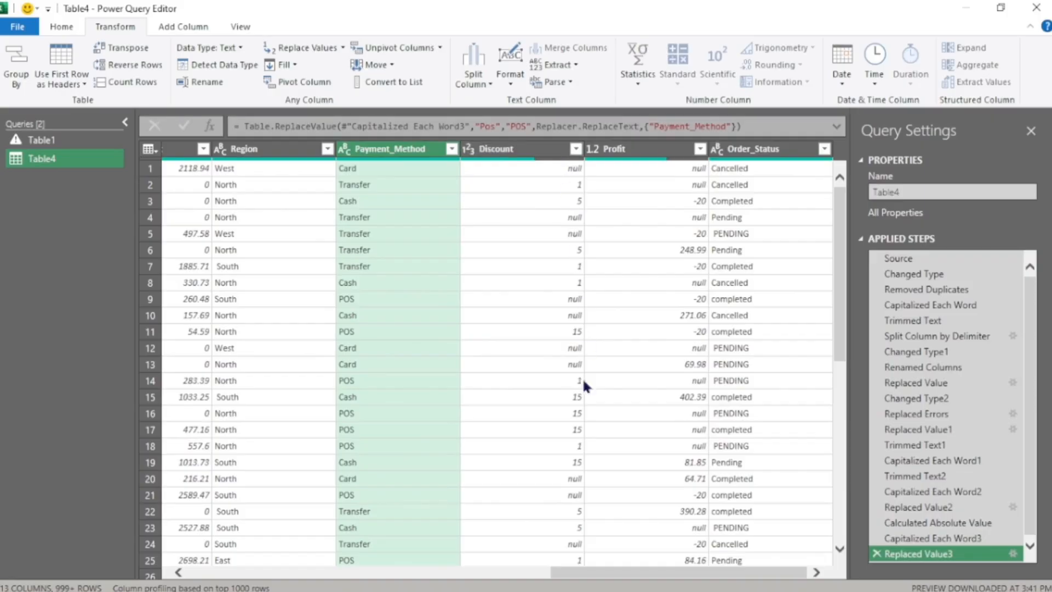
left_click(520, 148)
right_click(523, 149)
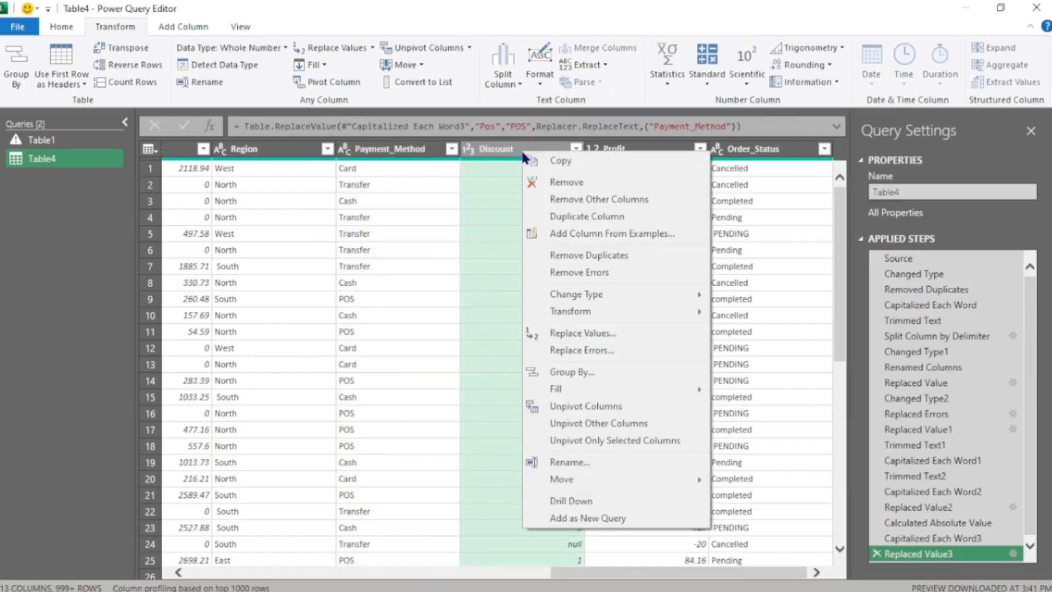
left_click(606, 333)
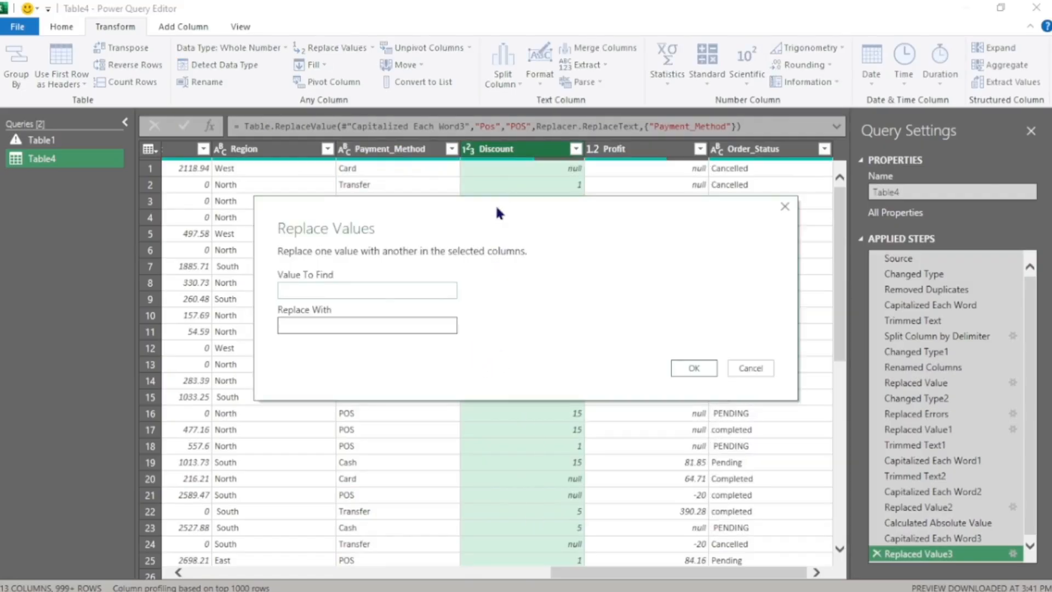
left_click_drag(501, 202, 501, 244)
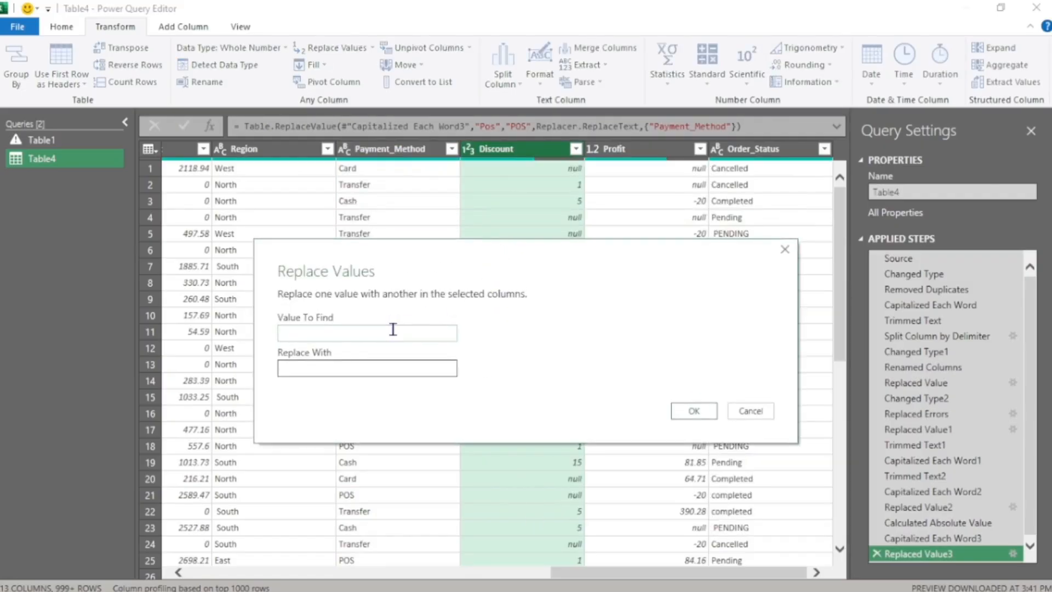
type("null")
left_click(371, 363)
type("0")
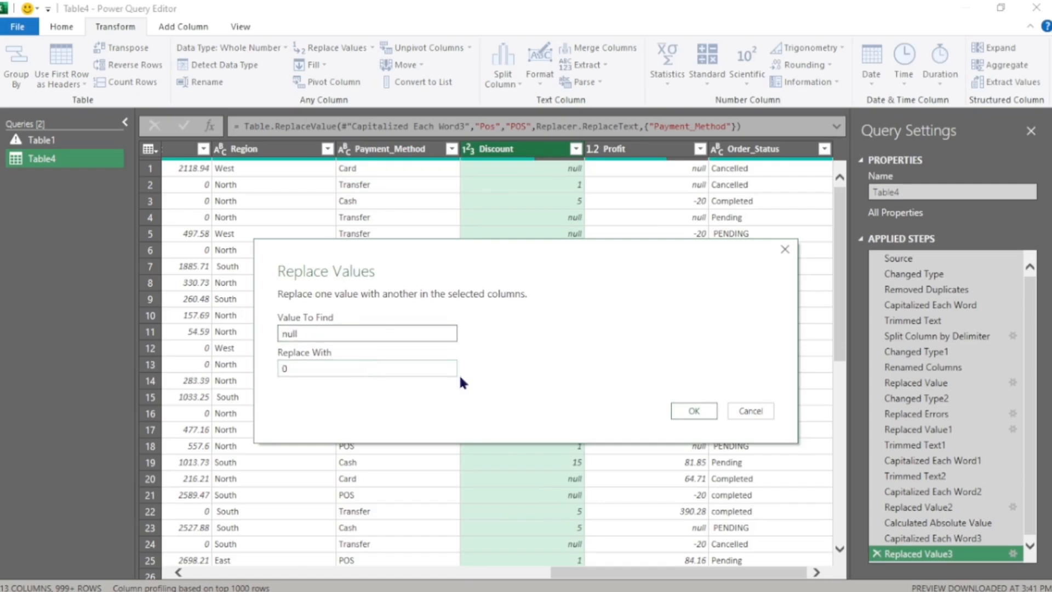
left_click(689, 412)
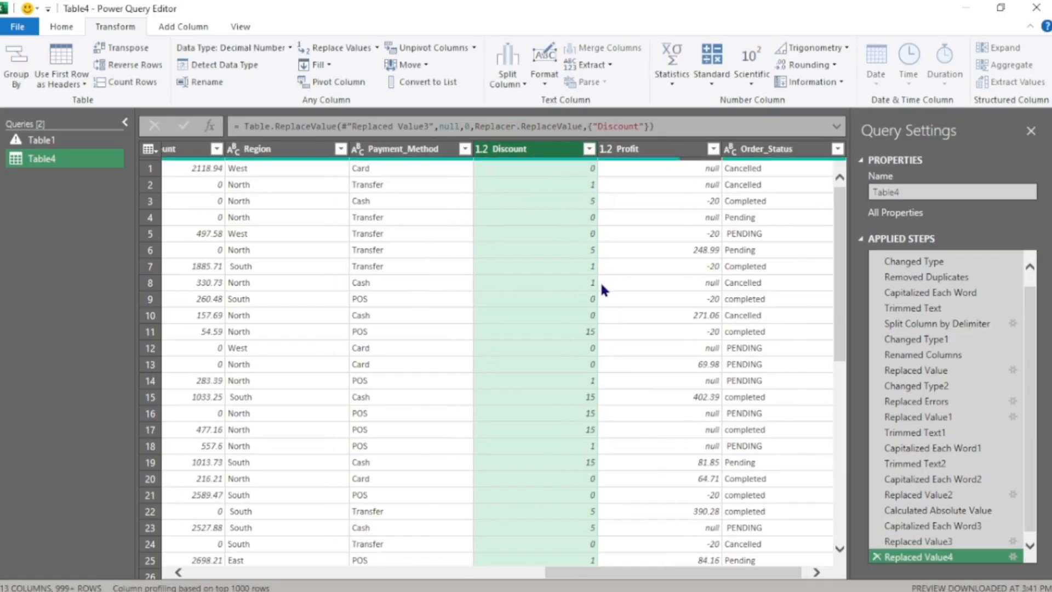
Replace the null values in the Profit column with 0.
left_click(681, 147)
right_click(682, 149)
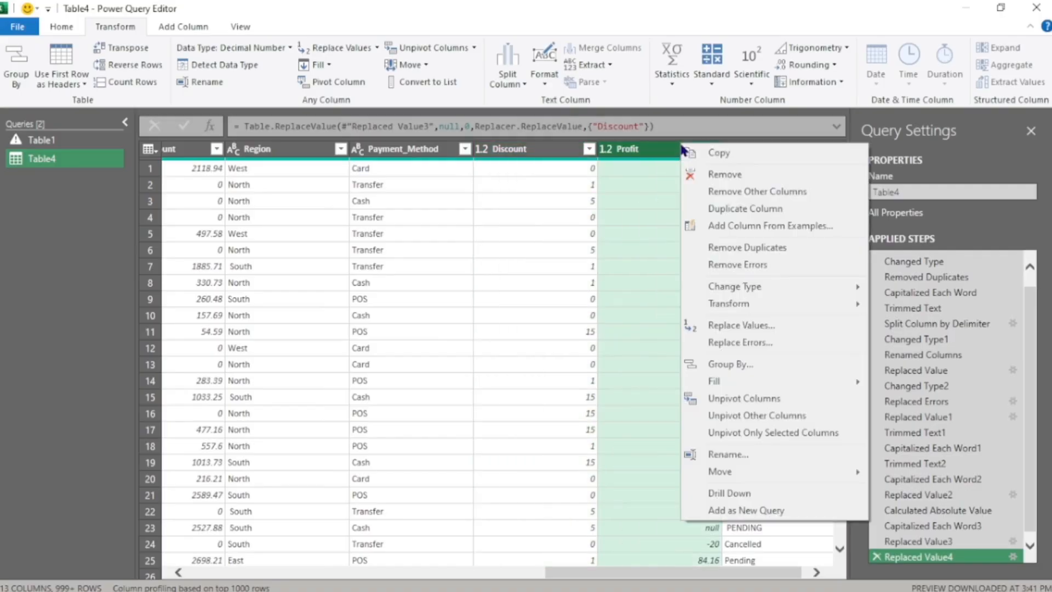
left_click(773, 323)
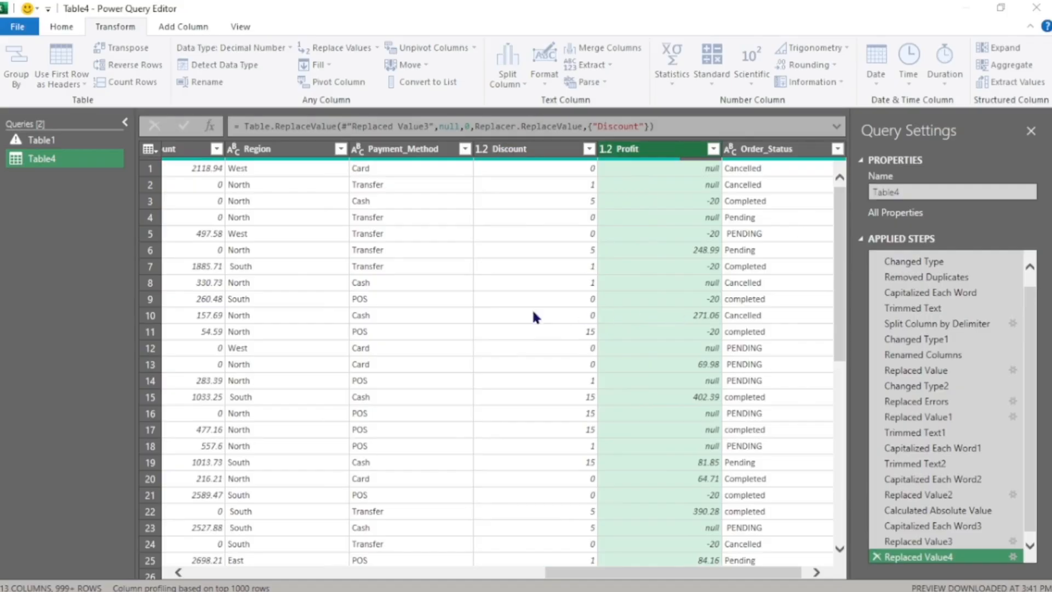
type("null")
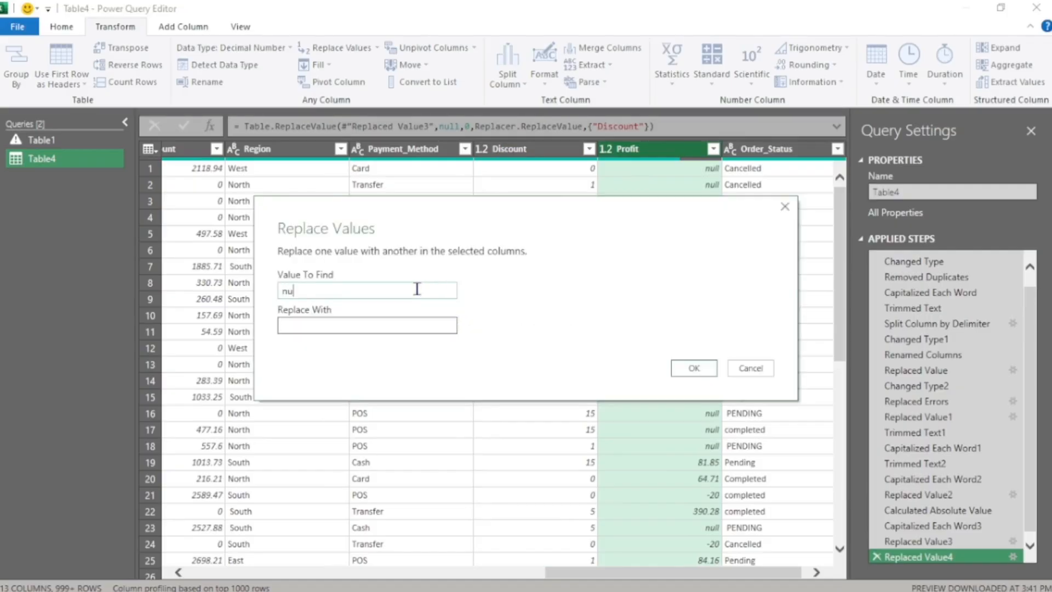
left_click(397, 325)
type("0")
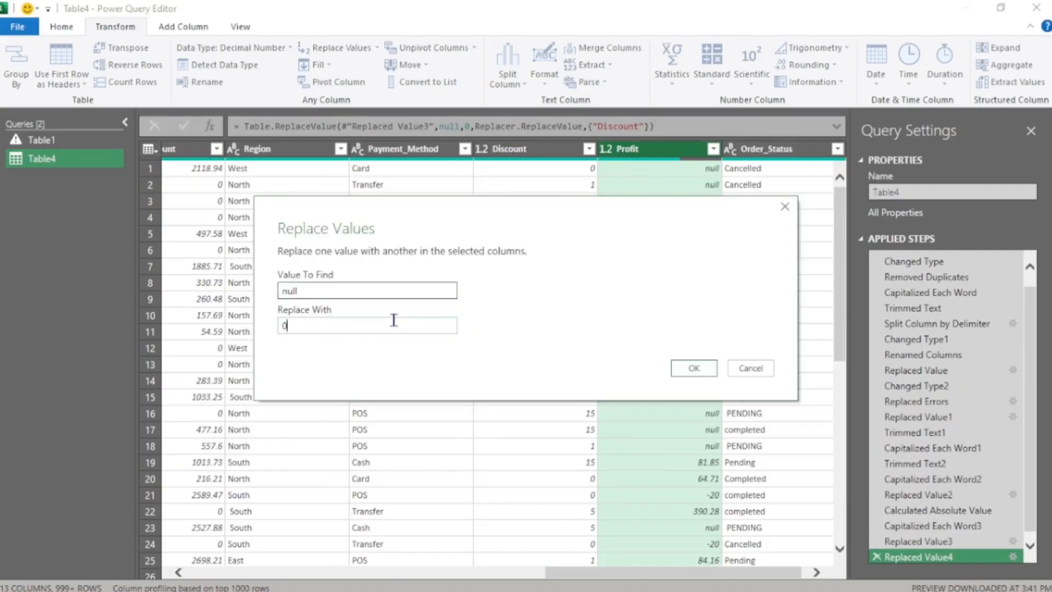
left_click(693, 370)
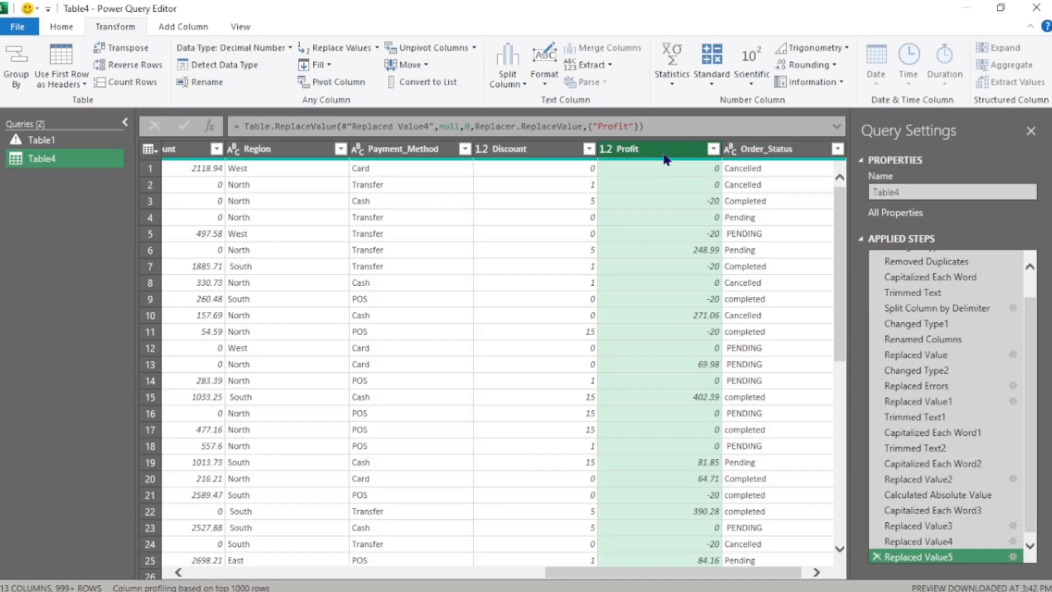
Convert the Profit column to absolute values.
right_click(665, 159)
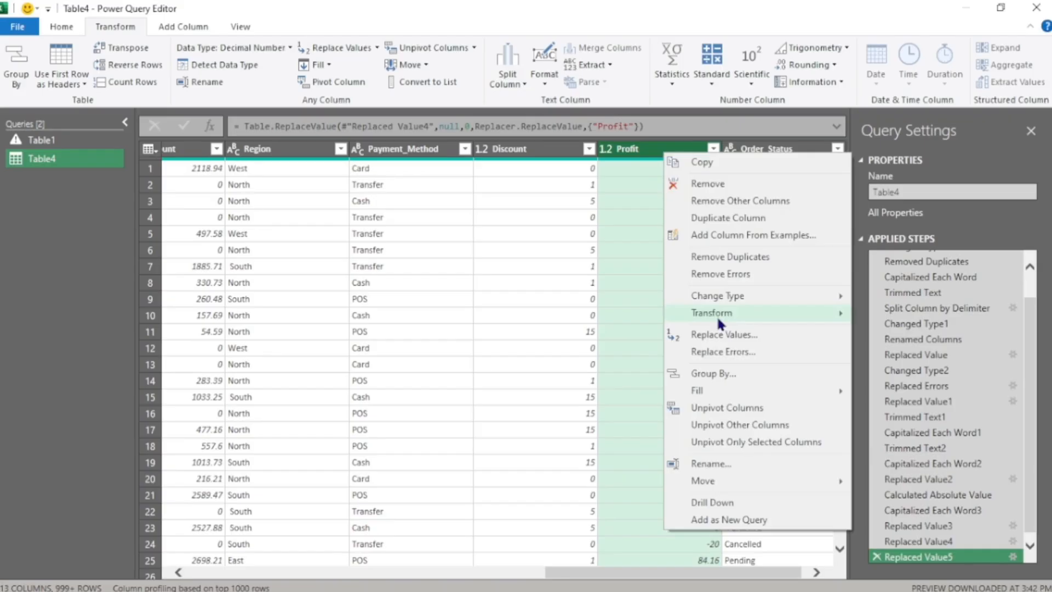
mouse_move(717, 314)
left_click(919, 331)
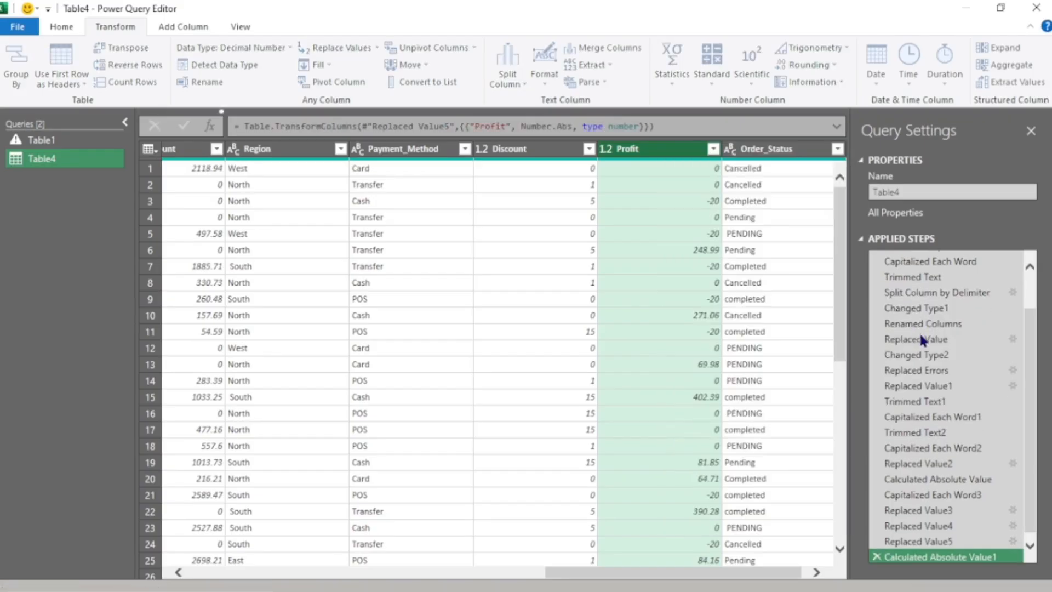
Capitalize each word in the Order_Status column.
left_click_drag(735, 574, 770, 565)
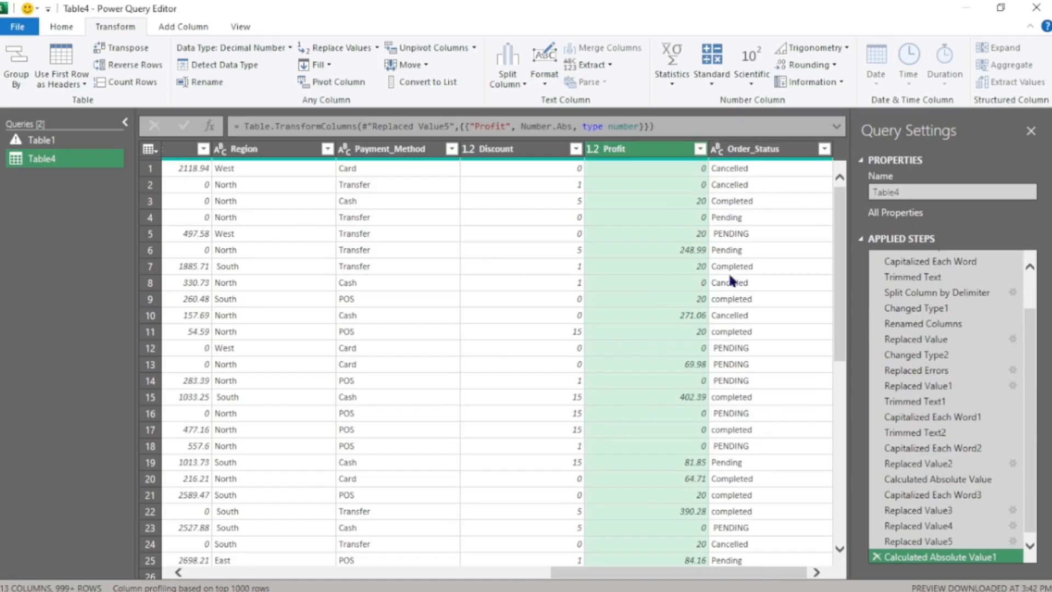
left_click(744, 150)
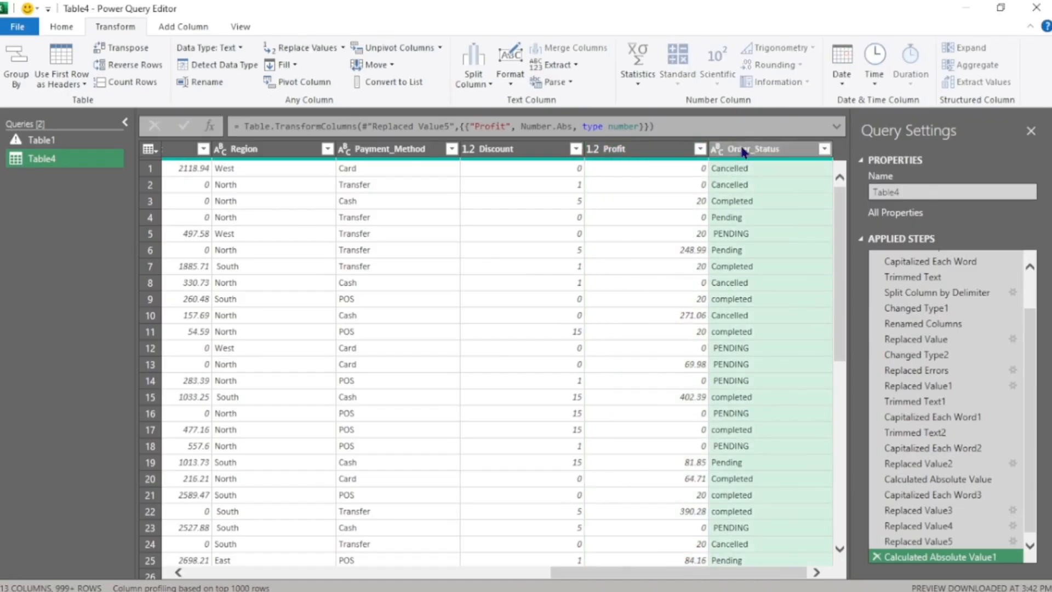
right_click(744, 150)
mouse_move(803, 304)
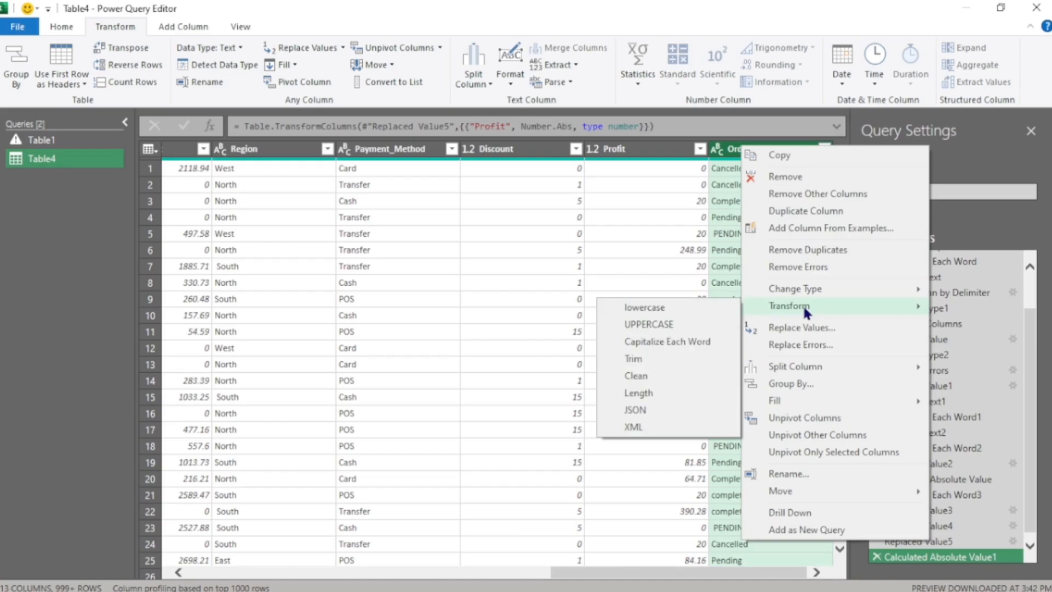
left_click(656, 345)
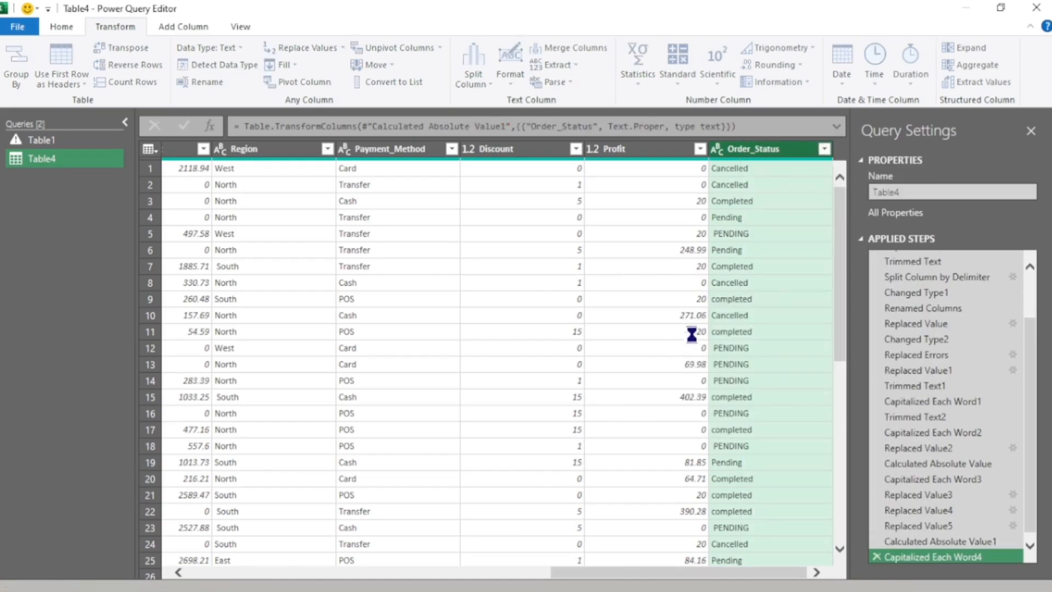
Check the data type options of the First Name and Last Name columns and set the Transaction_Date column's type to Date.
left_click_drag(751, 571, 393, 576)
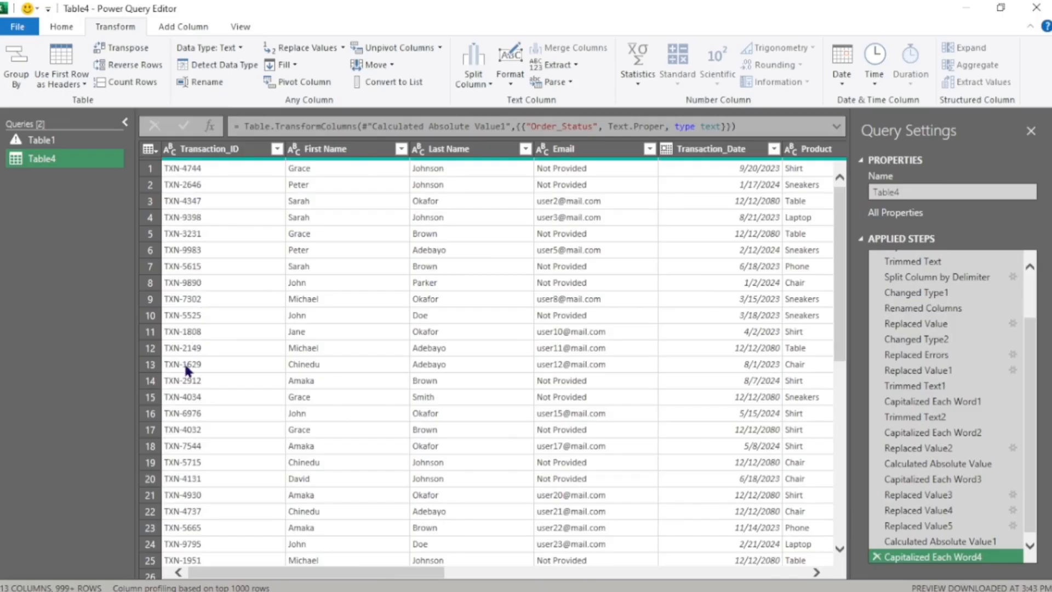
left_click(294, 149)
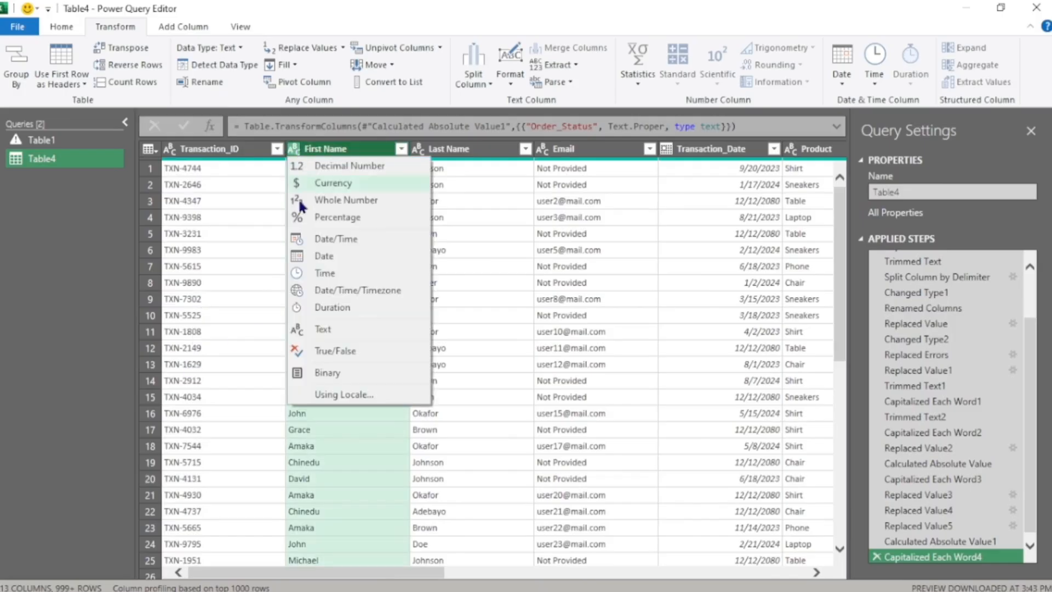
left_click(458, 331)
left_click(418, 149)
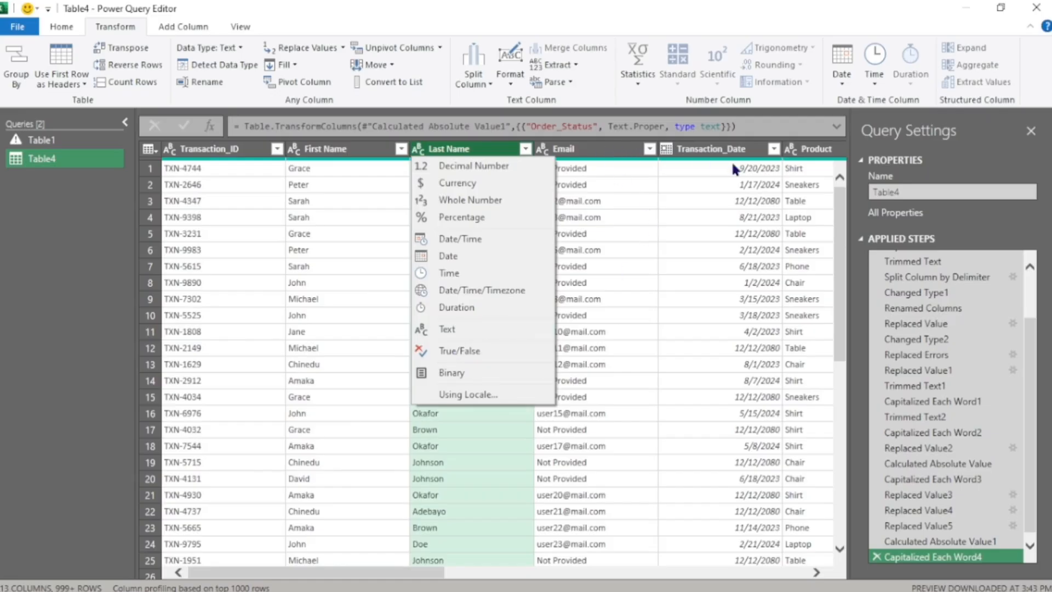
left_click(667, 150)
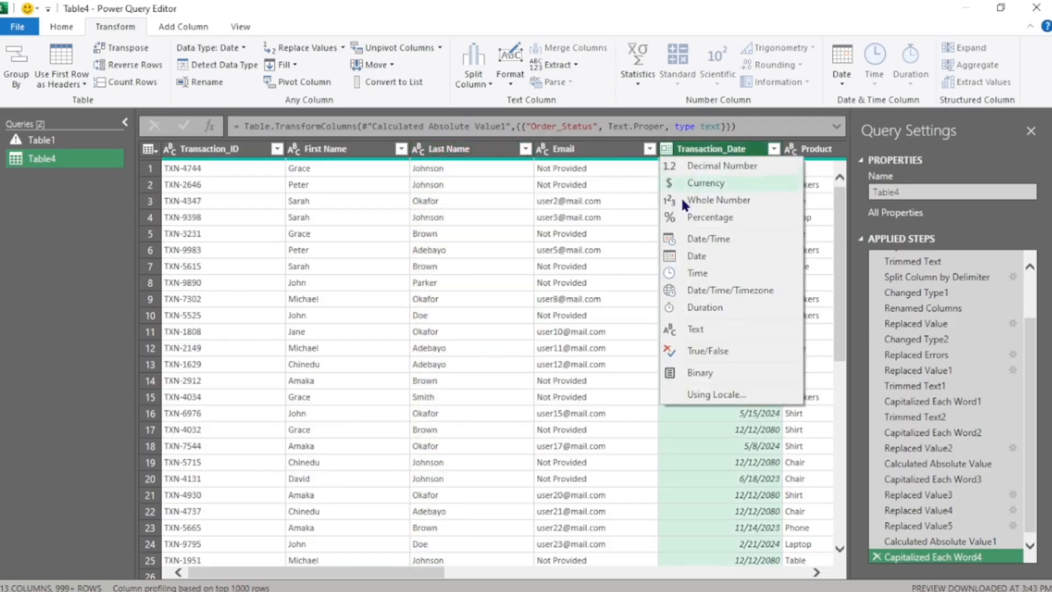
left_click(689, 254)
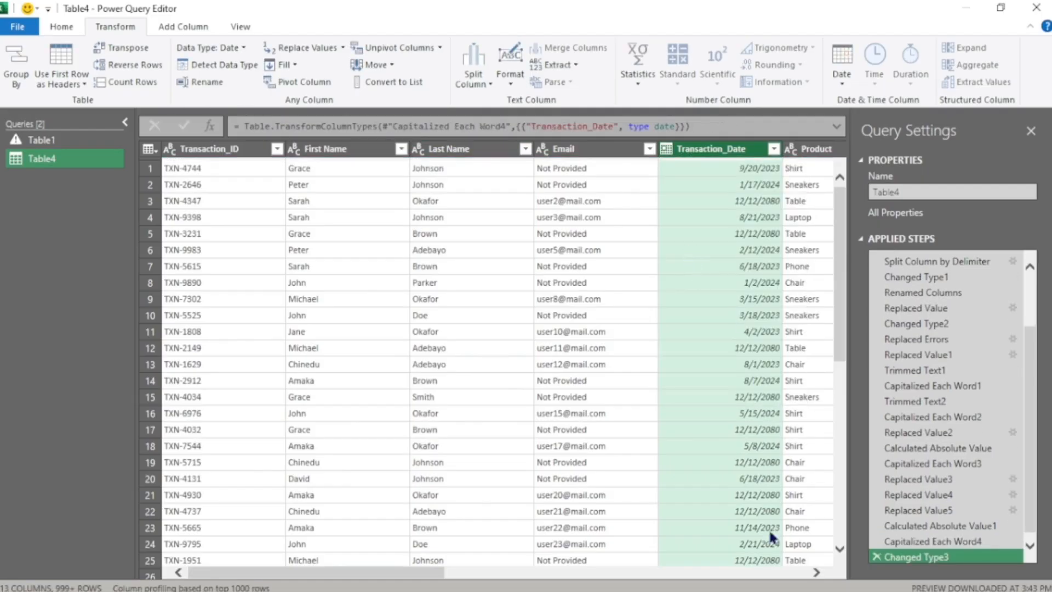
Set the data type of the Sales_Amount column to Decimal Number.
scroll(817, 572, "right", 5)
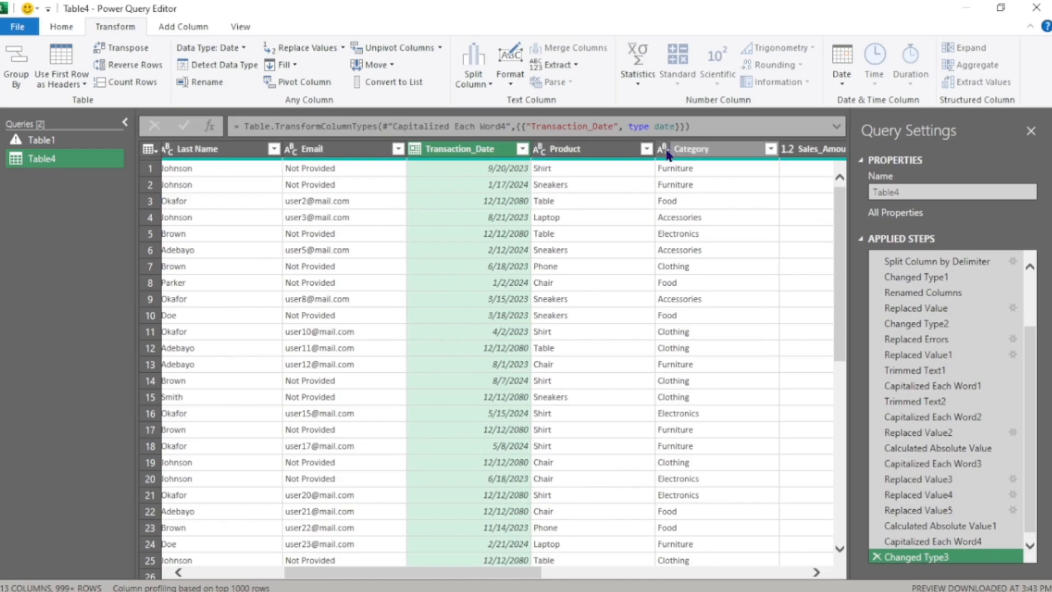
left_click(817, 572)
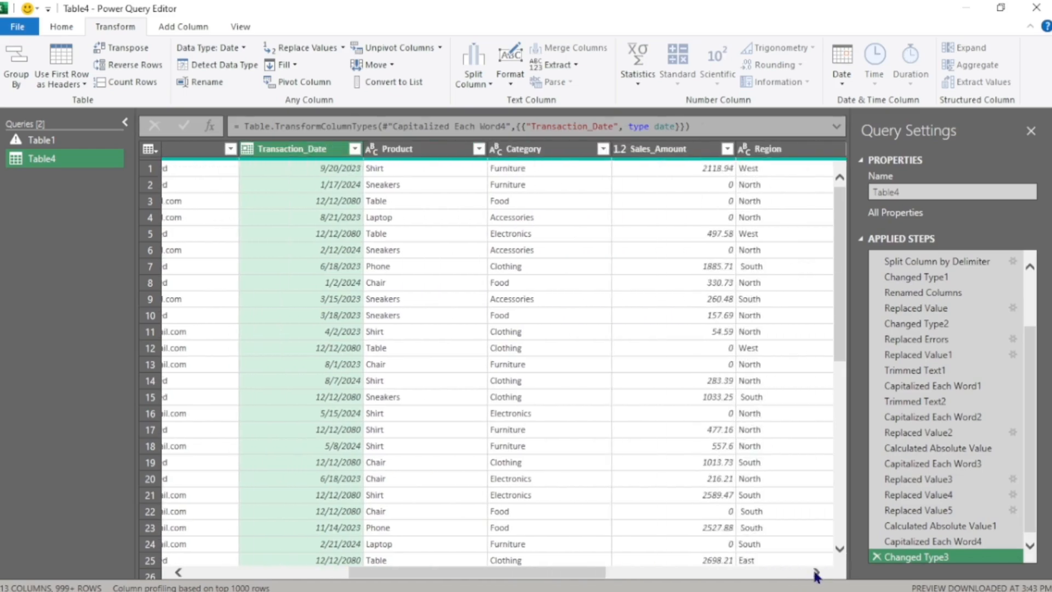
left_click(816, 572)
left_click(817, 572)
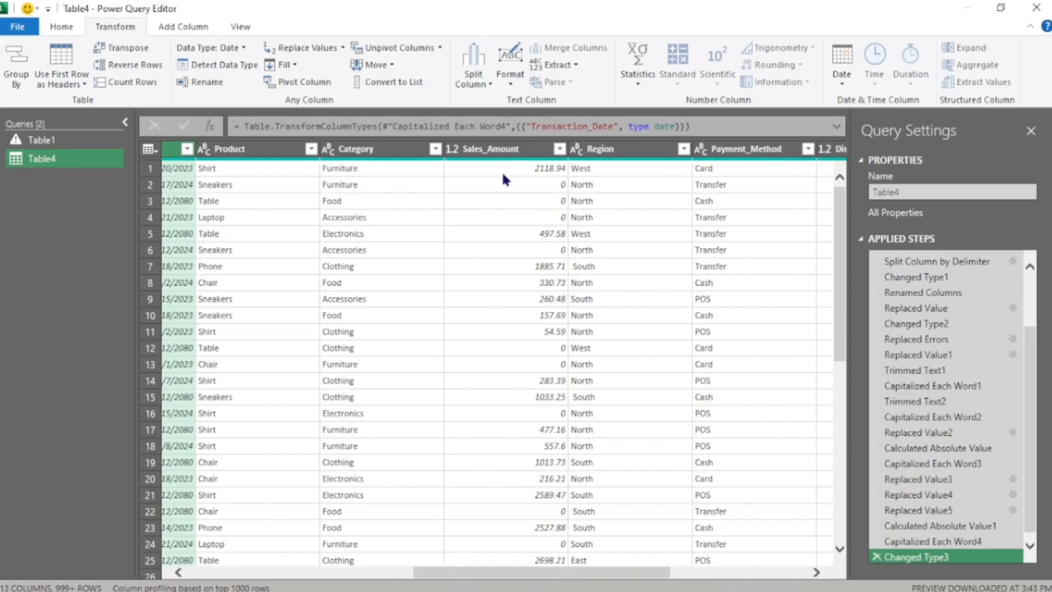
left_click(453, 152)
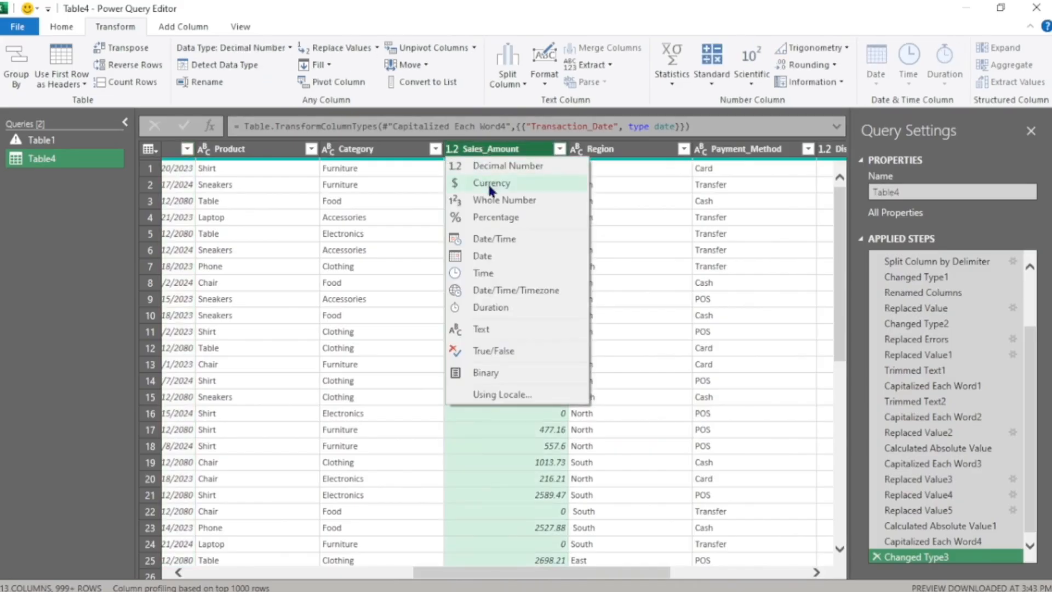
left_click(461, 171)
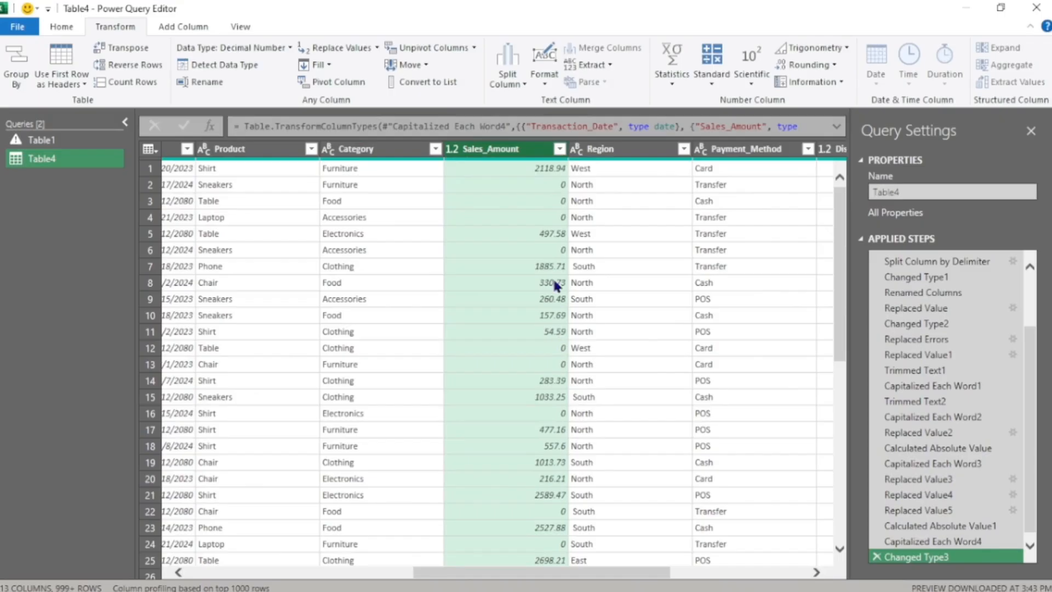
Change the data type of the Discount column to Whole Number.
left_click(816, 572)
left_click(817, 572)
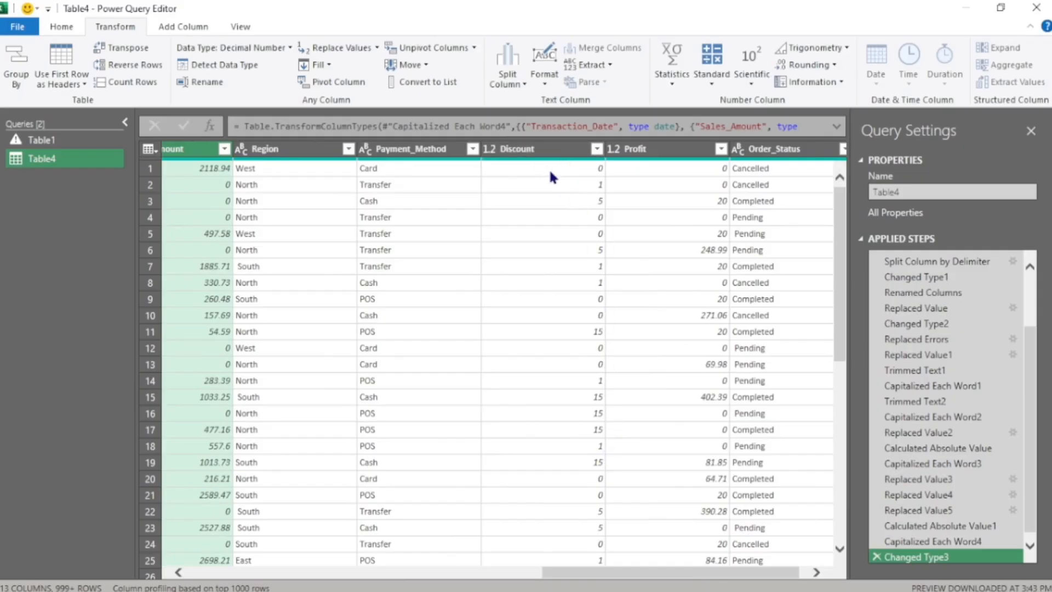
left_click(487, 150)
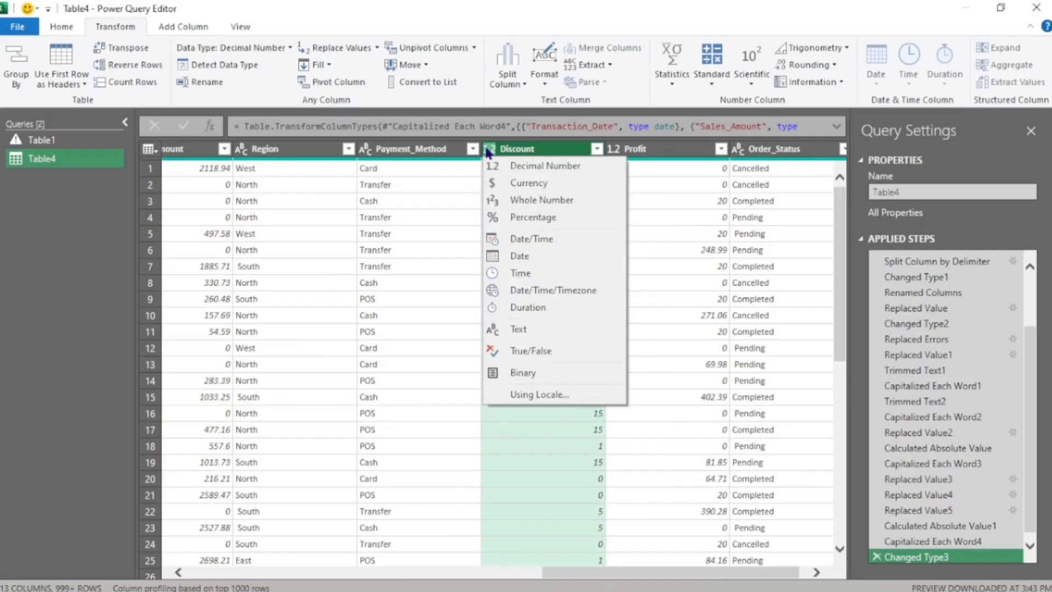
left_click(538, 197)
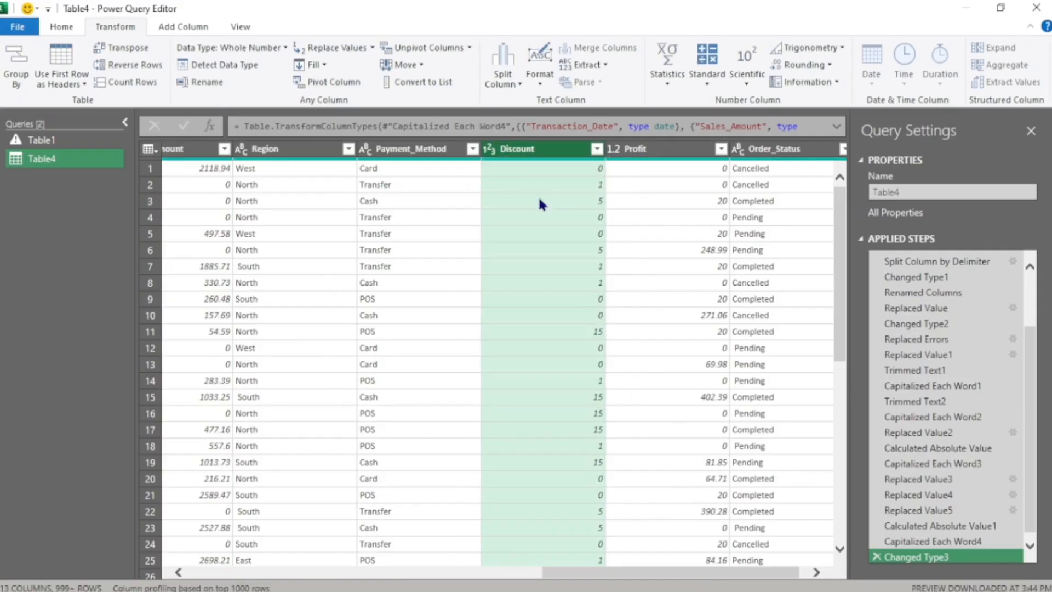
left_click(817, 572)
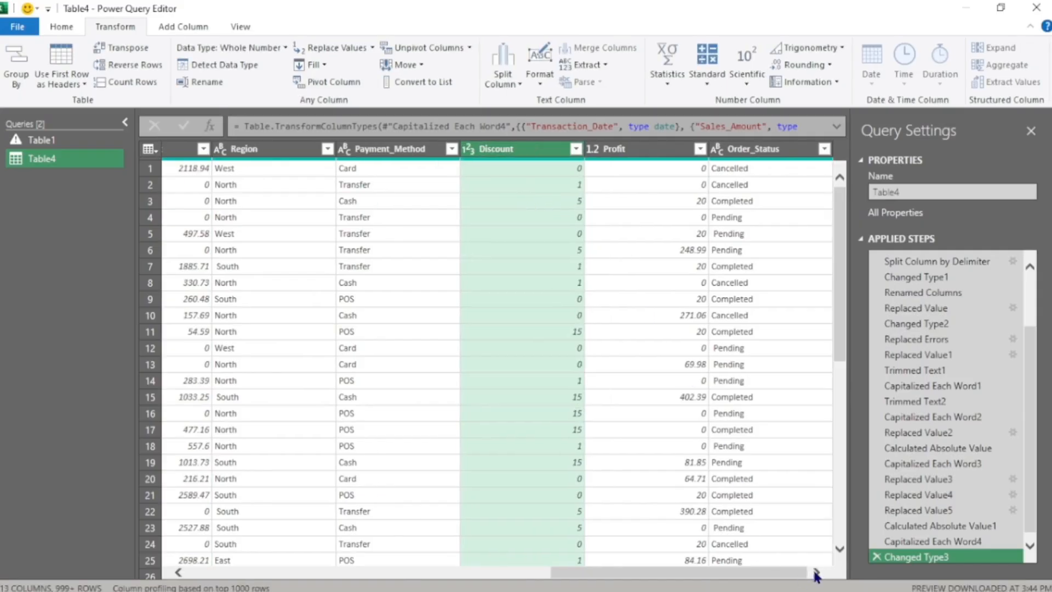
left_click_drag(800, 574, 445, 573)
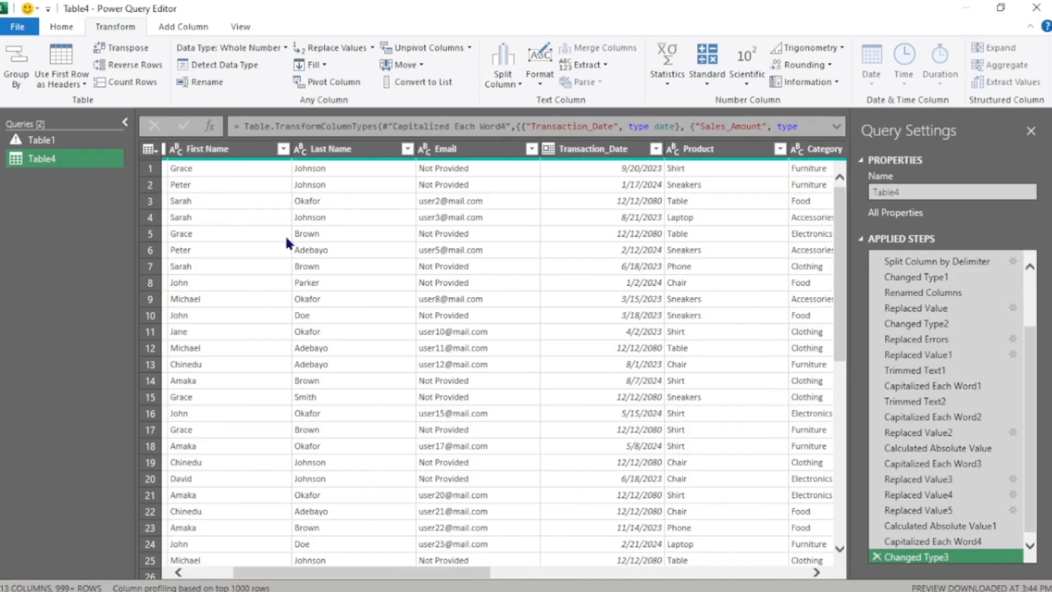
left_click(63, 25)
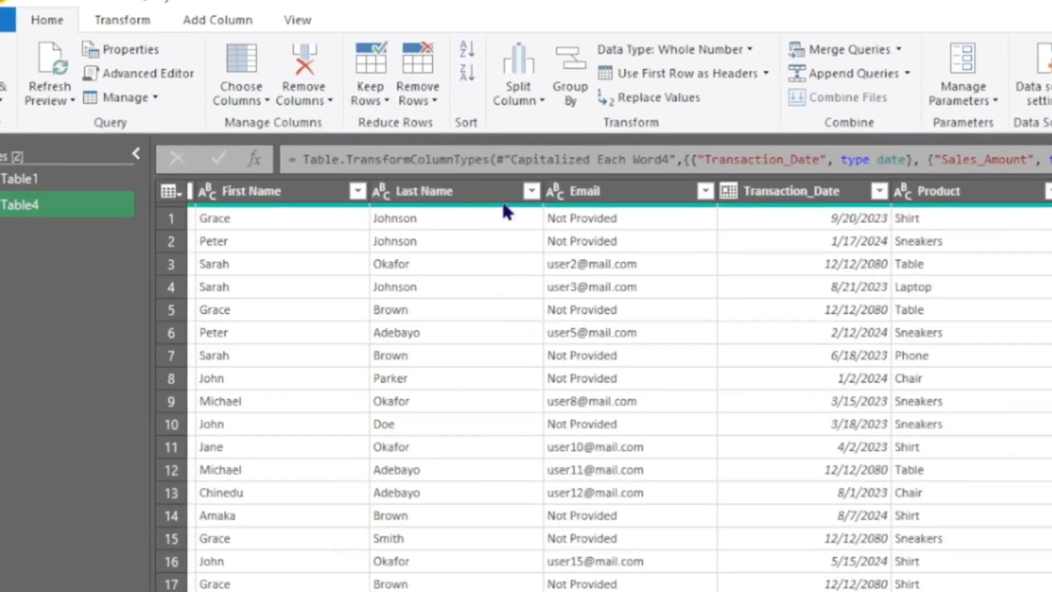
left_click(518, 93)
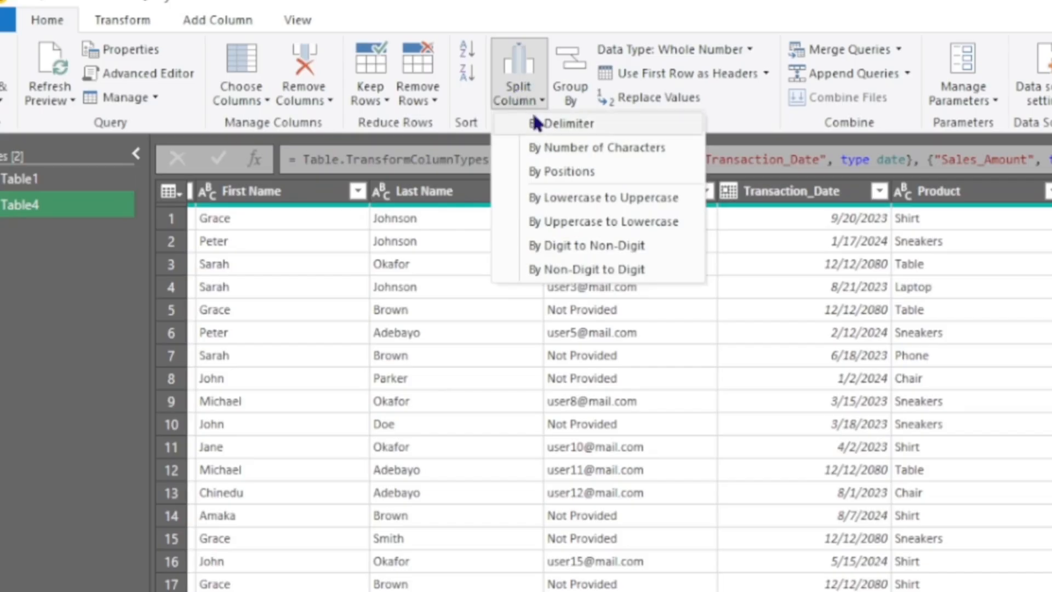
left_click(449, 347)
left_click(630, 589)
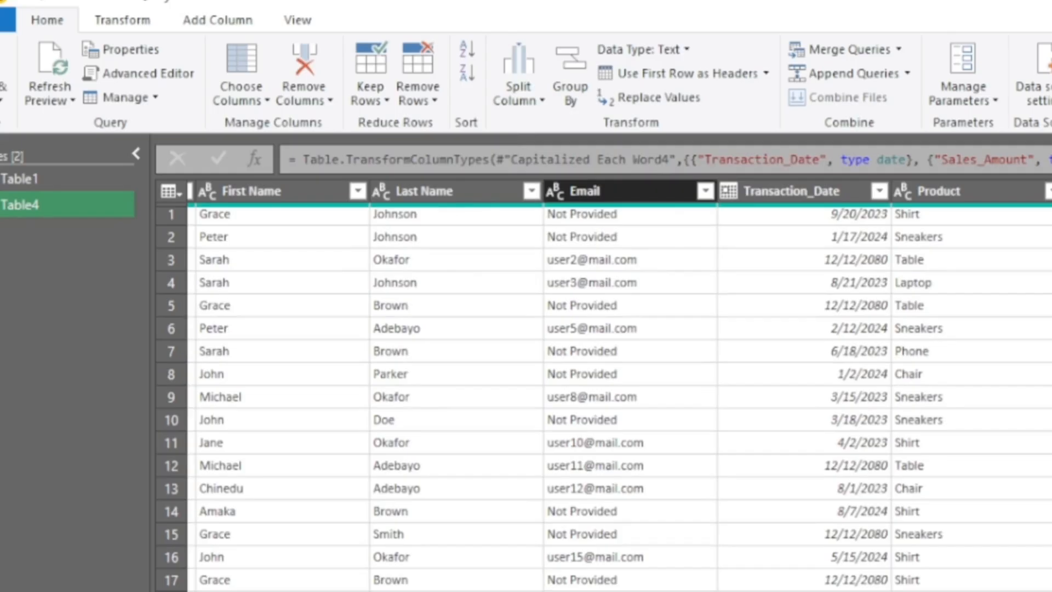
Review all columns of the cleaned table, from Transaction_ID through Profit, for their values and data types.
scroll(619, 385, "left", 3)
scroll(619, 385, "right", 6)
scroll(619, 385, "right", 4)
scroll(619, 385, "left", 10)
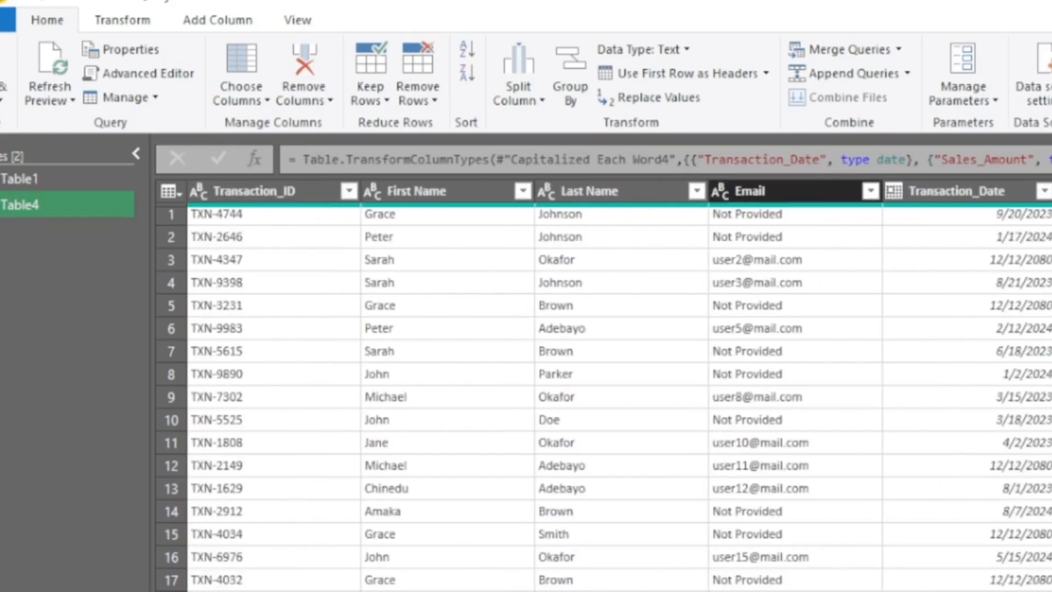
scroll(619, 385, "right", 8)
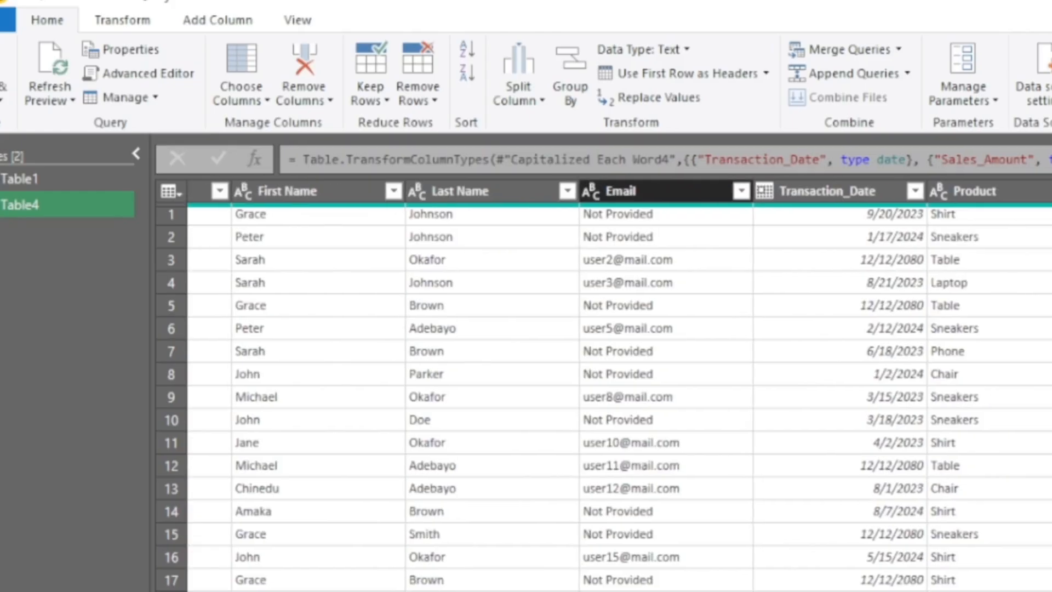
scroll(619, 385, "right", 8)
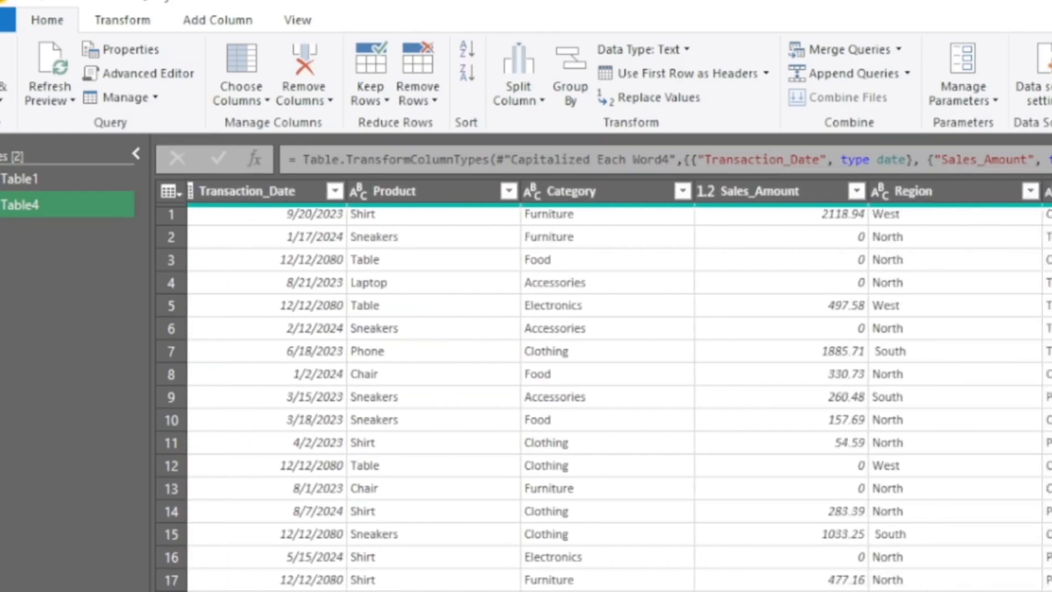
scroll(619, 386, "right", 3)
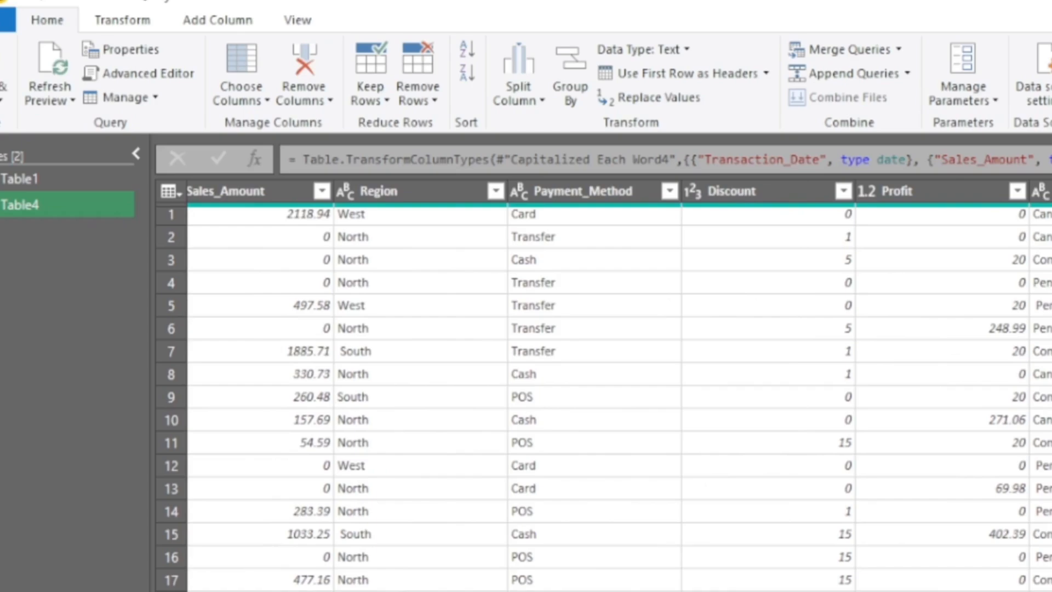
scroll(619, 385, "left", 6)
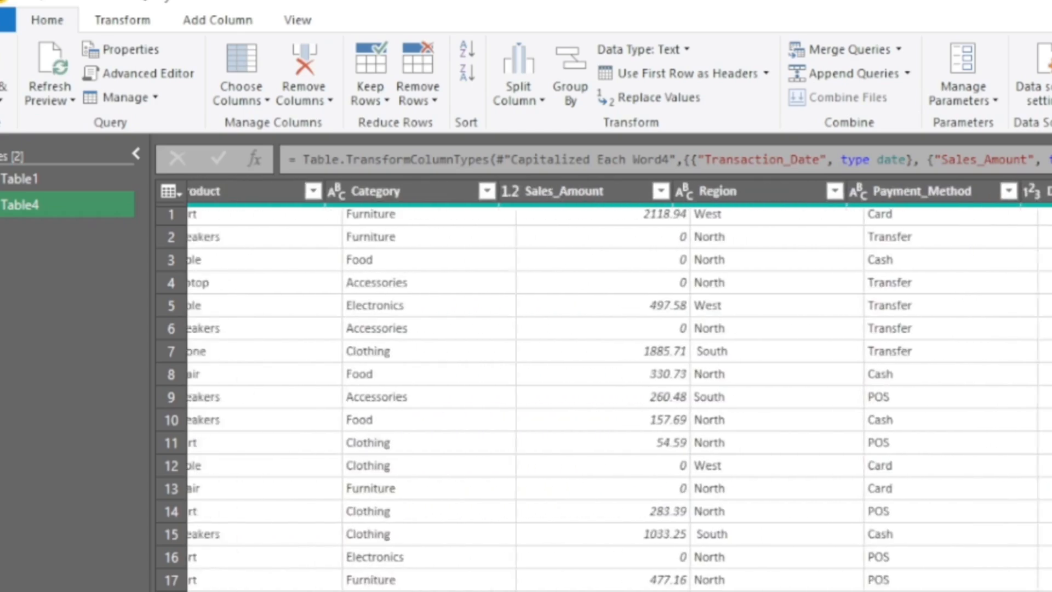
scroll(619, 385, "left", 1)
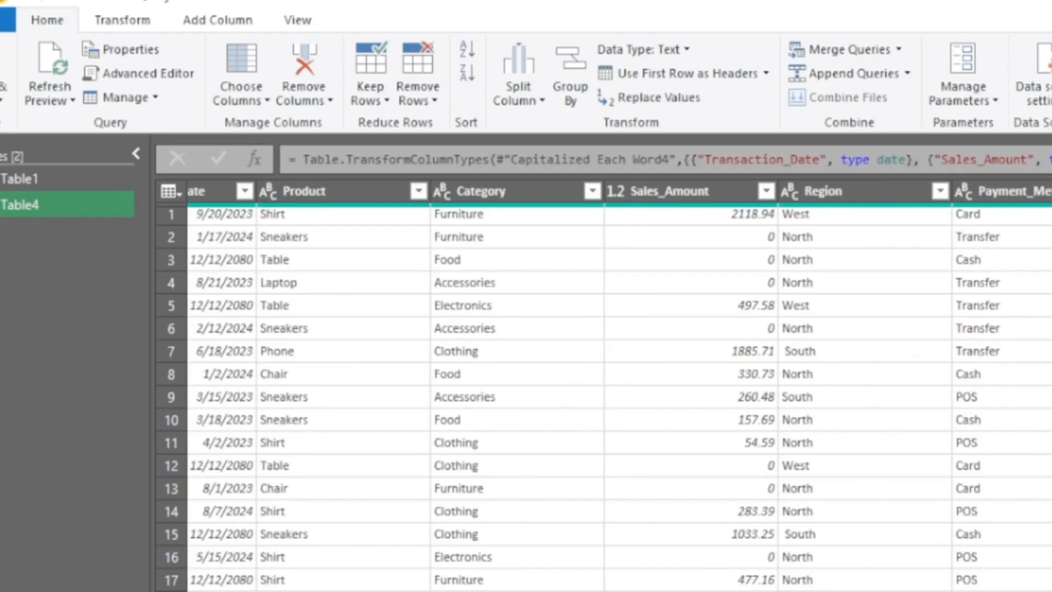
scroll(620, 385, "left", 3)
scroll(619, 385, "left", 9)
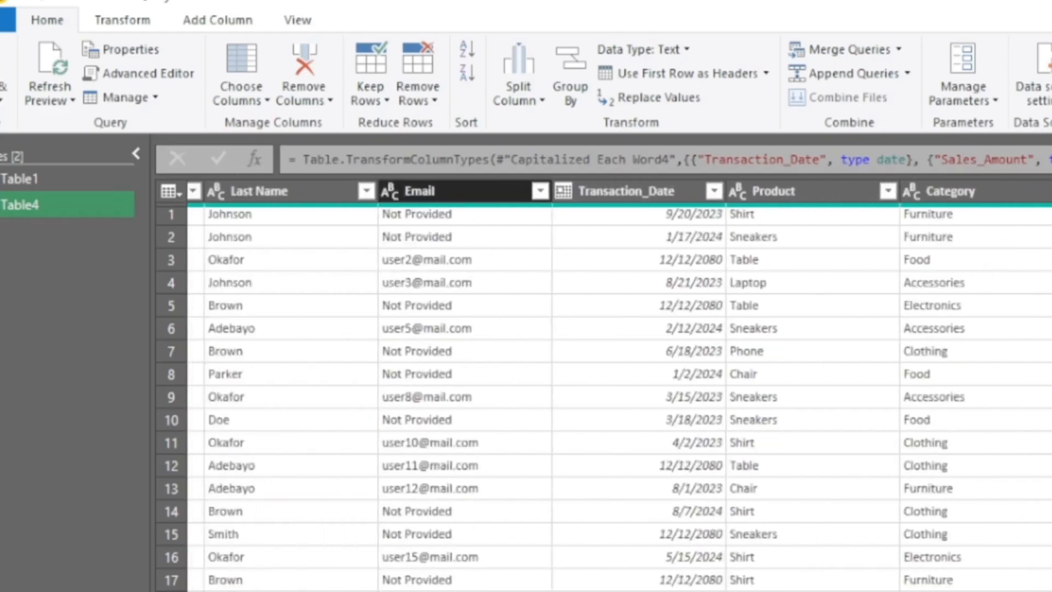
scroll(620, 385, "right", 4)
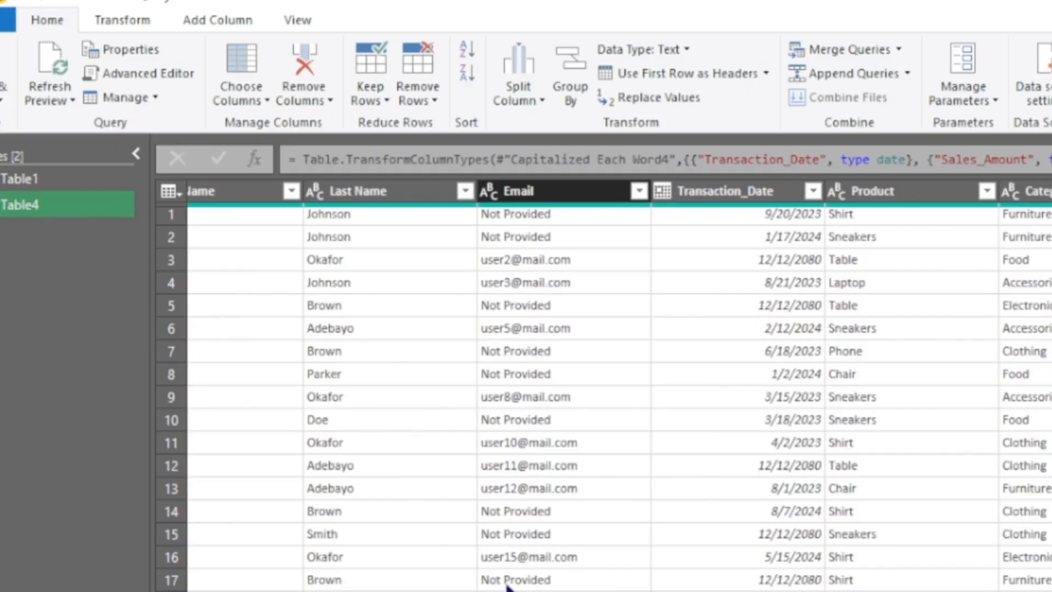
Remove the Email column from the table.
left_click(559, 191)
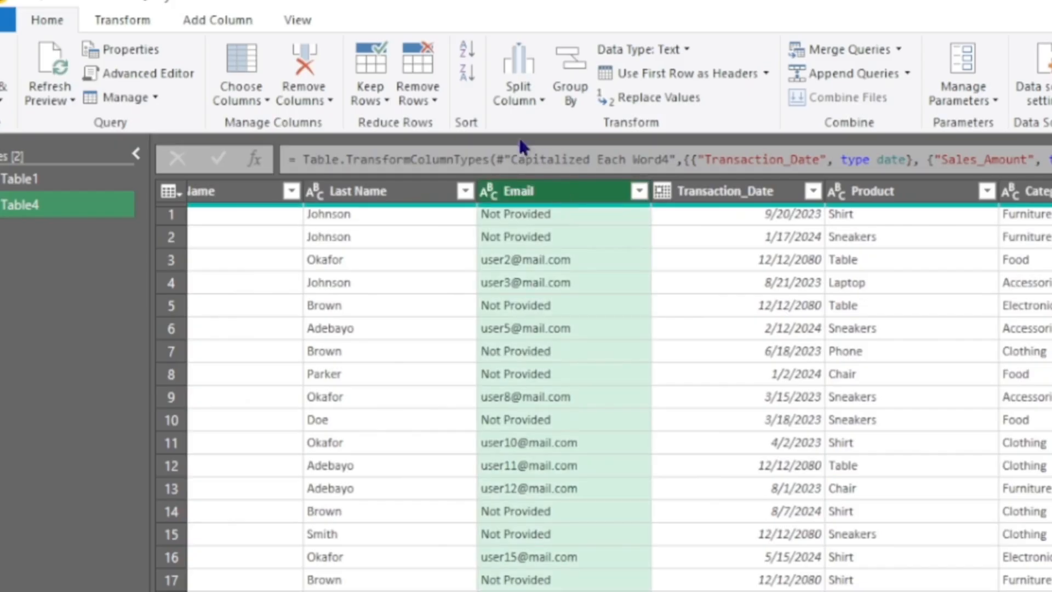
left_click(304, 101)
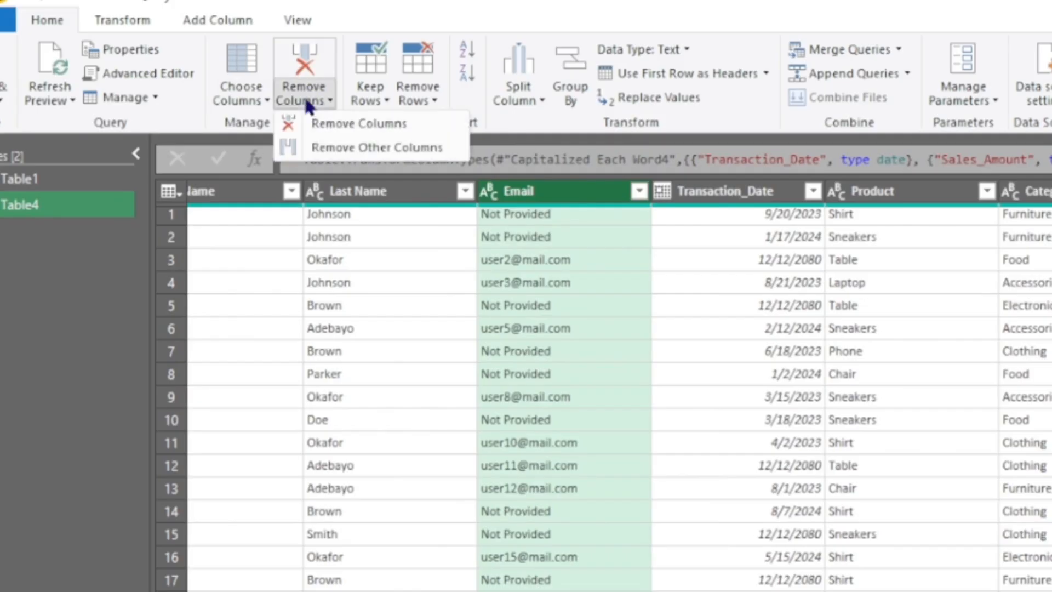
left_click(345, 126)
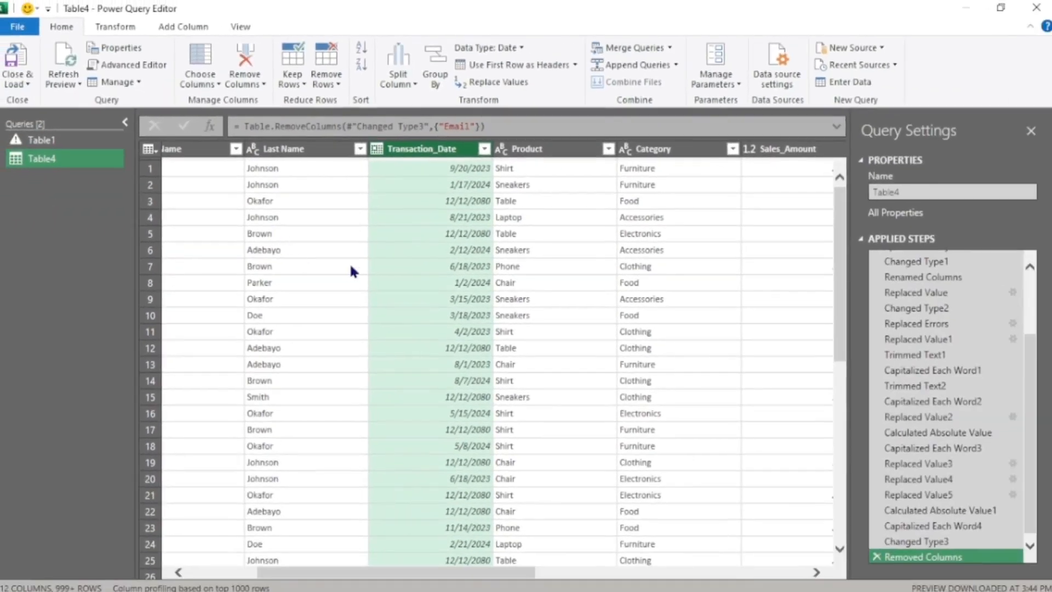
Delete the Removed Columns entry from the applied steps to restore the Email column.
left_click_drag(427, 569, 358, 571)
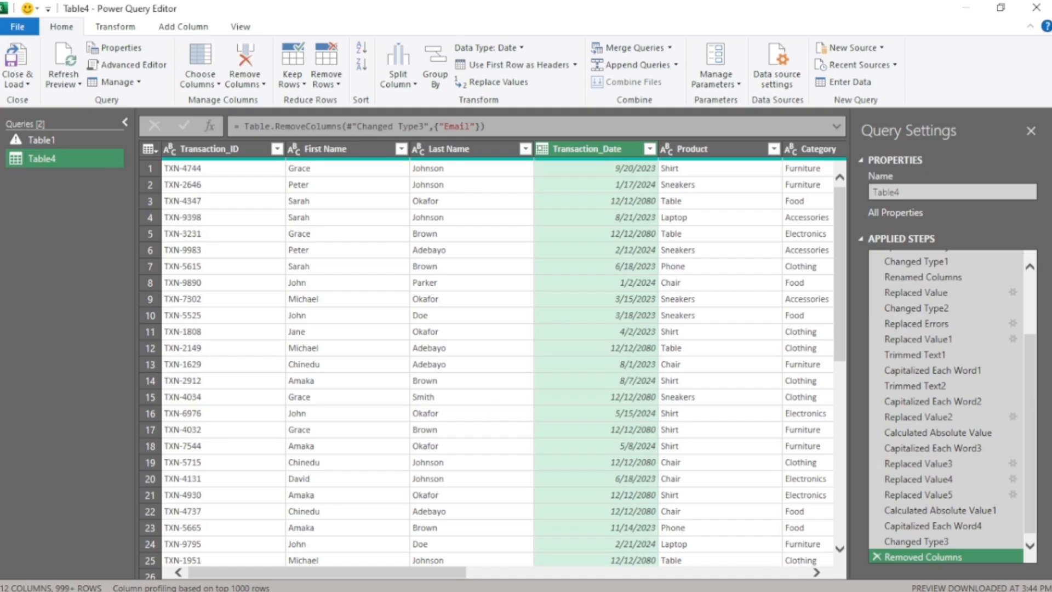
scroll(1034, 488, "down", 1)
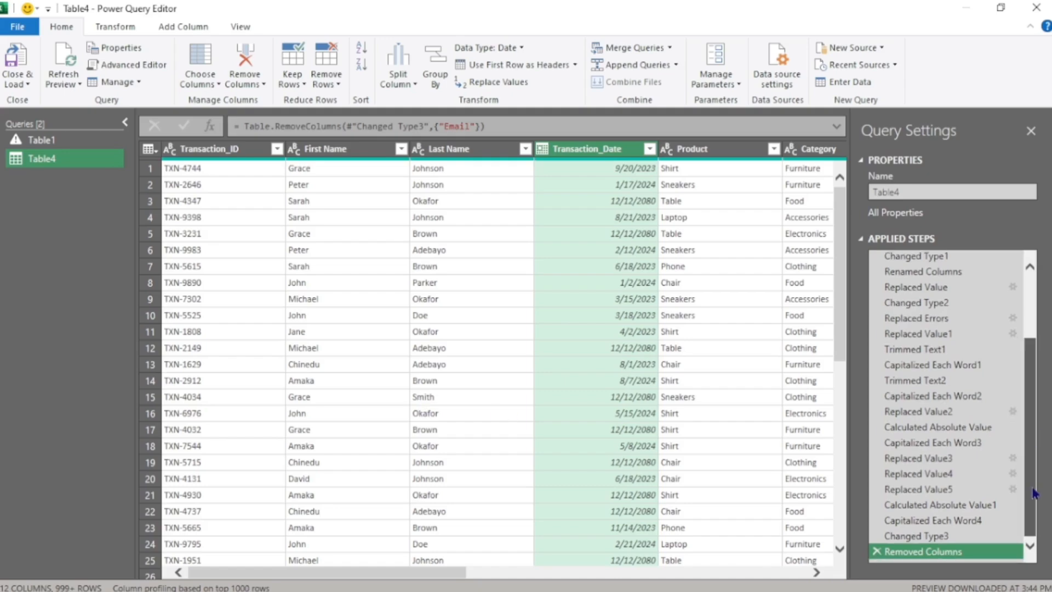
left_click(876, 552)
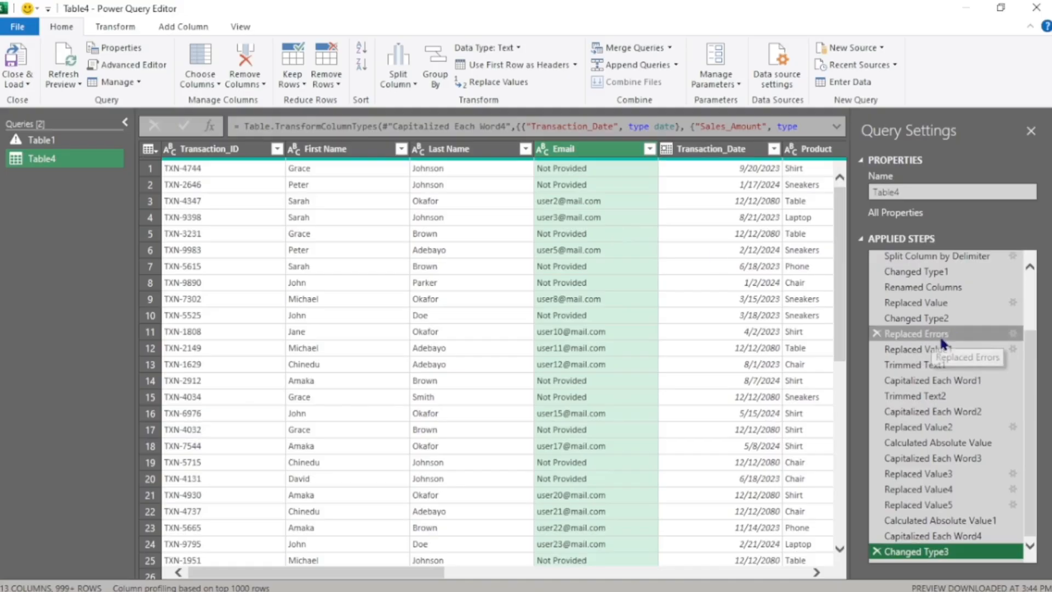
Look over the applied steps, and close the query editor, loading the cleaned Table4 query into an Excel worksheet.
left_click_drag(1028, 375, 1020, 342)
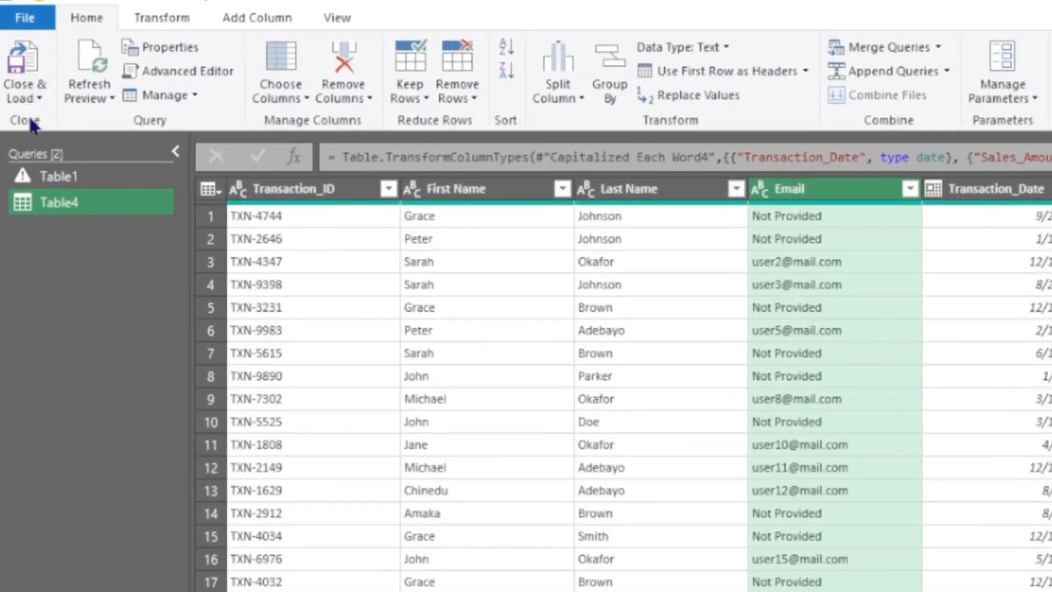
left_click(20, 100)
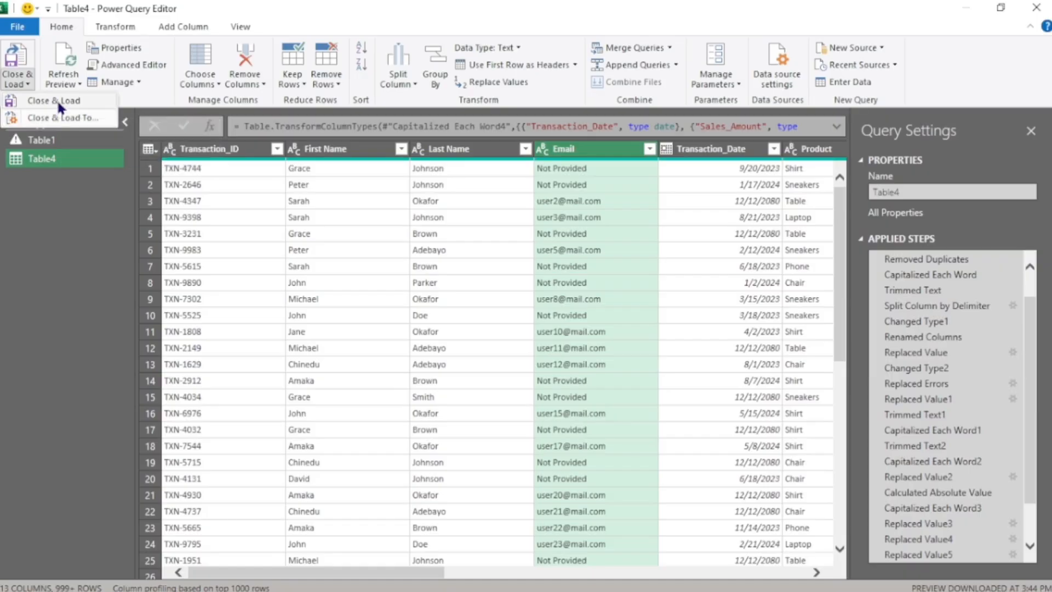
left_click(58, 102)
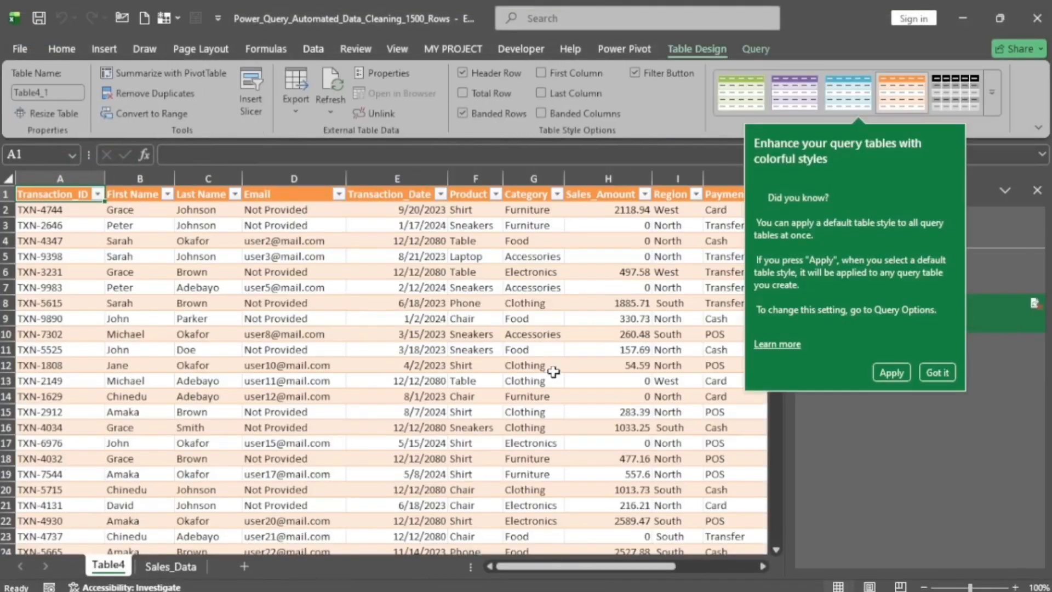
Dismiss the table style tip and look over the original transactions on the Sales_Data sheet.
left_click(938, 373)
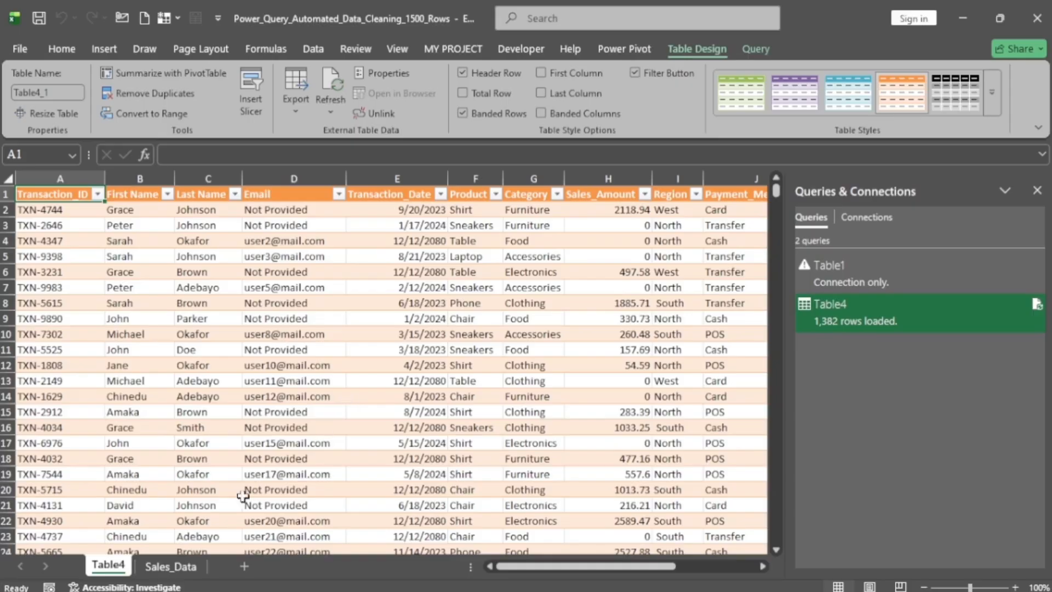
left_click(176, 567)
left_click(267, 412)
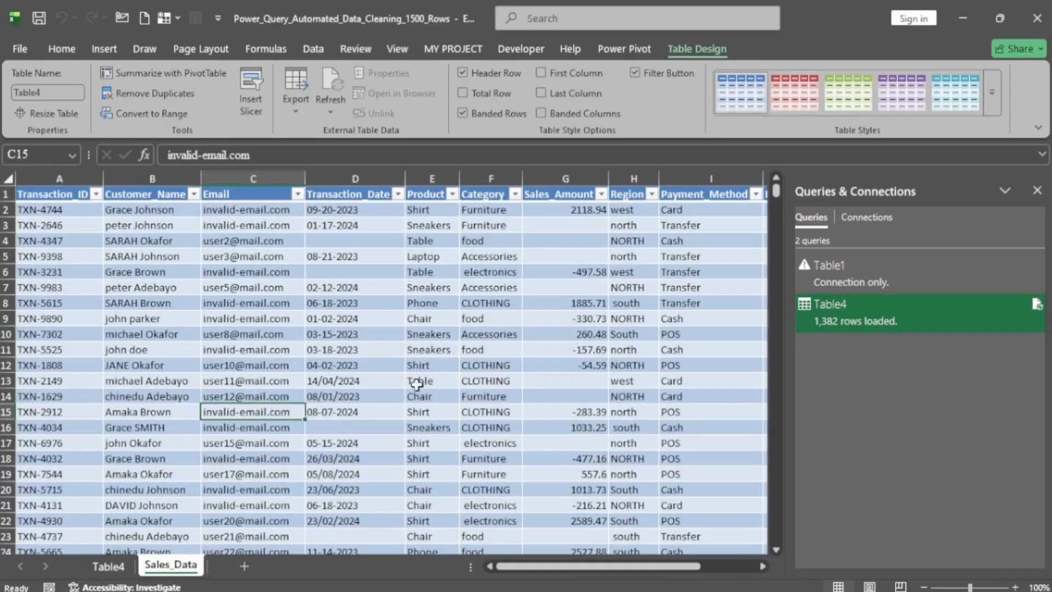
mouse_move(775, 192)
left_mouse_down()
mouse_move(781, 549)
mouse_move(776, 189)
left_mouse_up()
Rename the Table4 sheet as CLEANED SALES DATA and close the Queries & Connections pane.
left_click(105, 570)
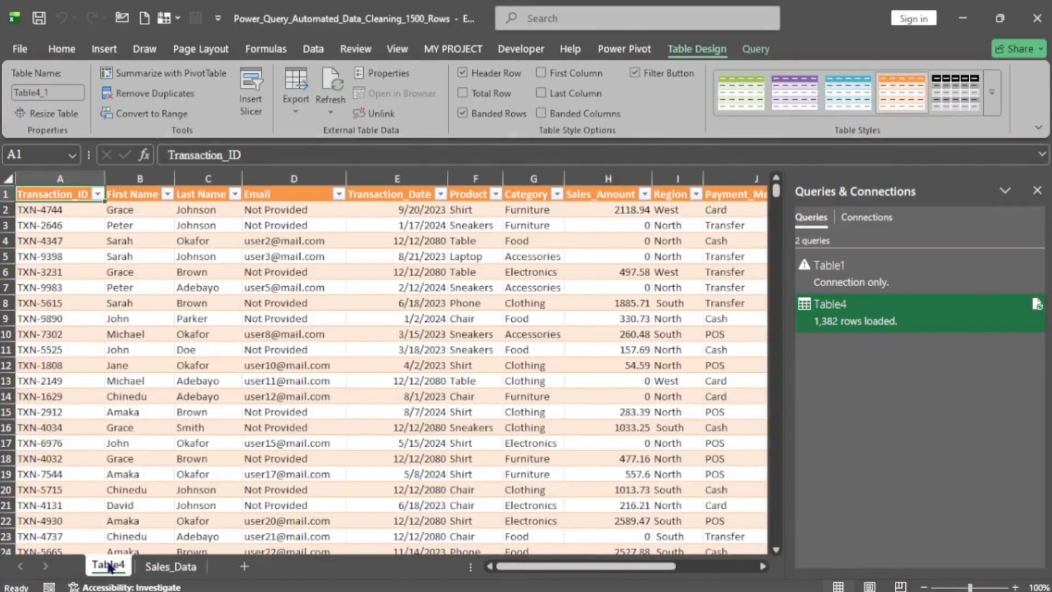
double_click(108, 566)
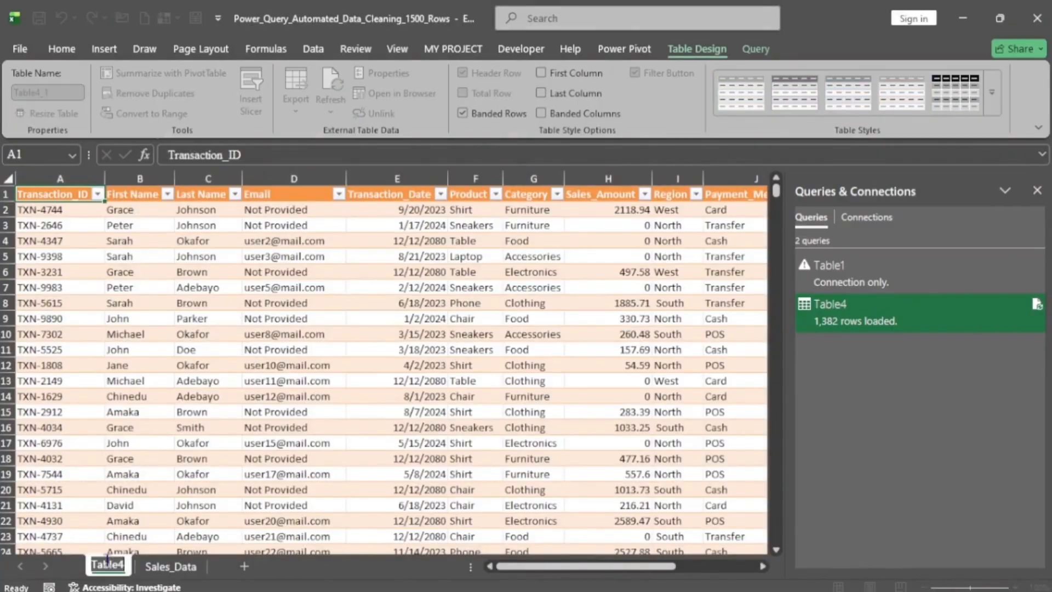
type("cLE")
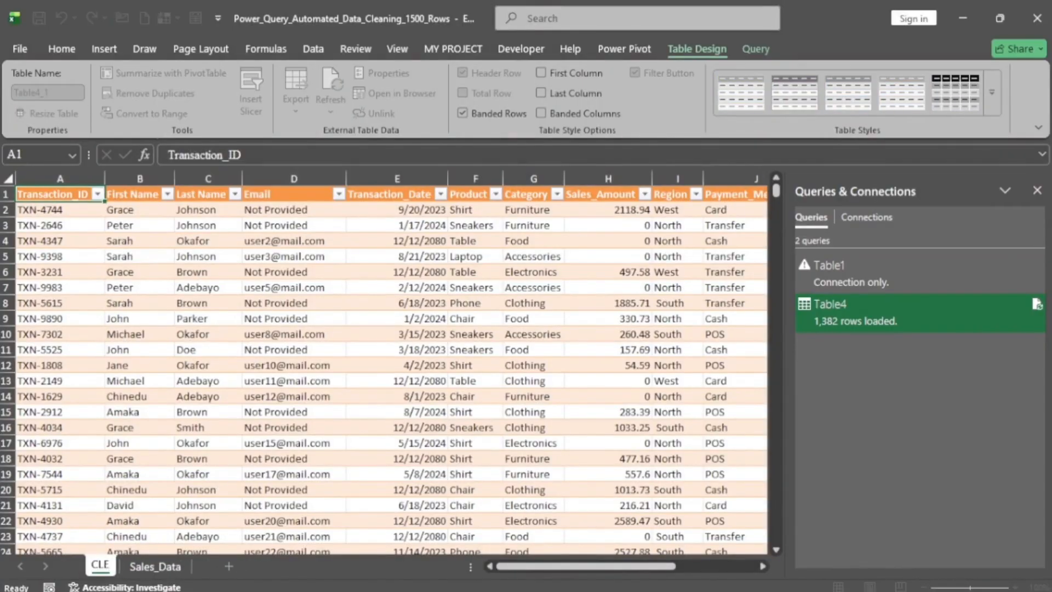
type("ANED SAL")
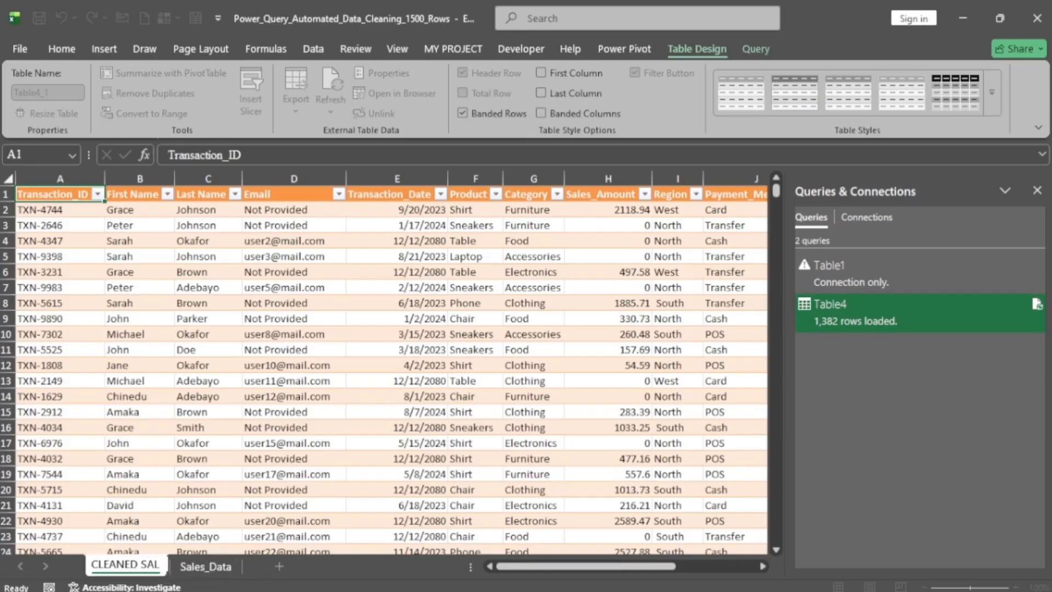
type("ES DATA")
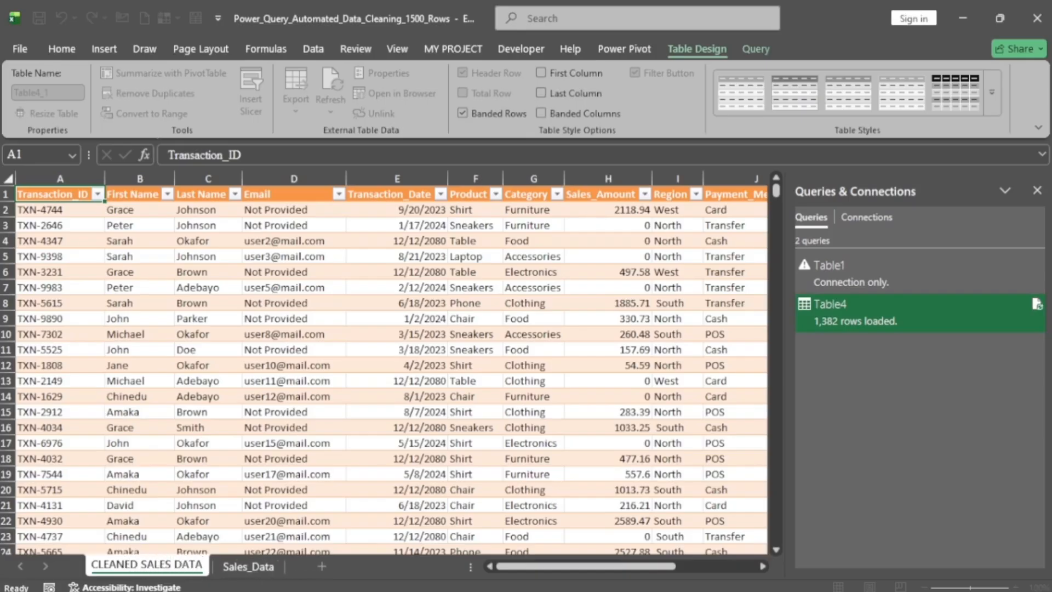
key("Return")
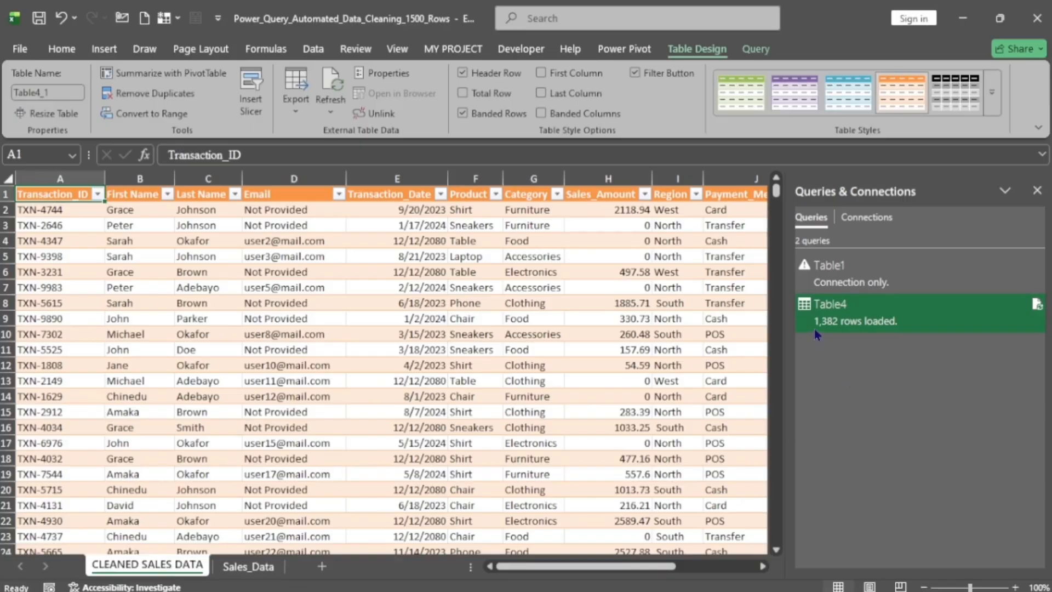
mouse_move(814, 329)
left_click(1037, 190)
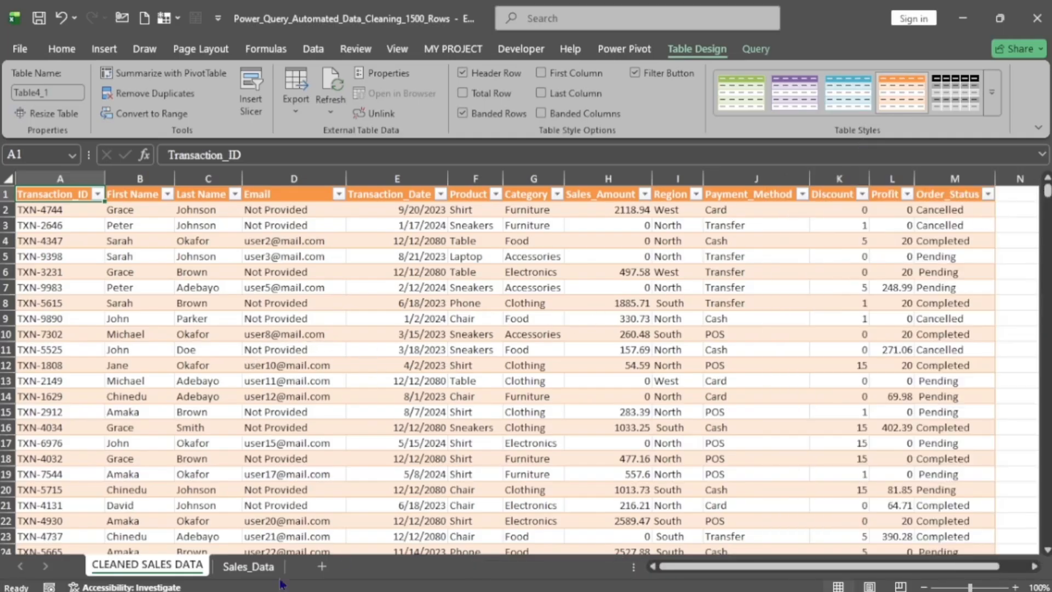
Compare the raw table on the Sales_Data sheet with the table on the CLEANED SALES DATA sheet.
left_click(248, 566)
left_click(370, 349)
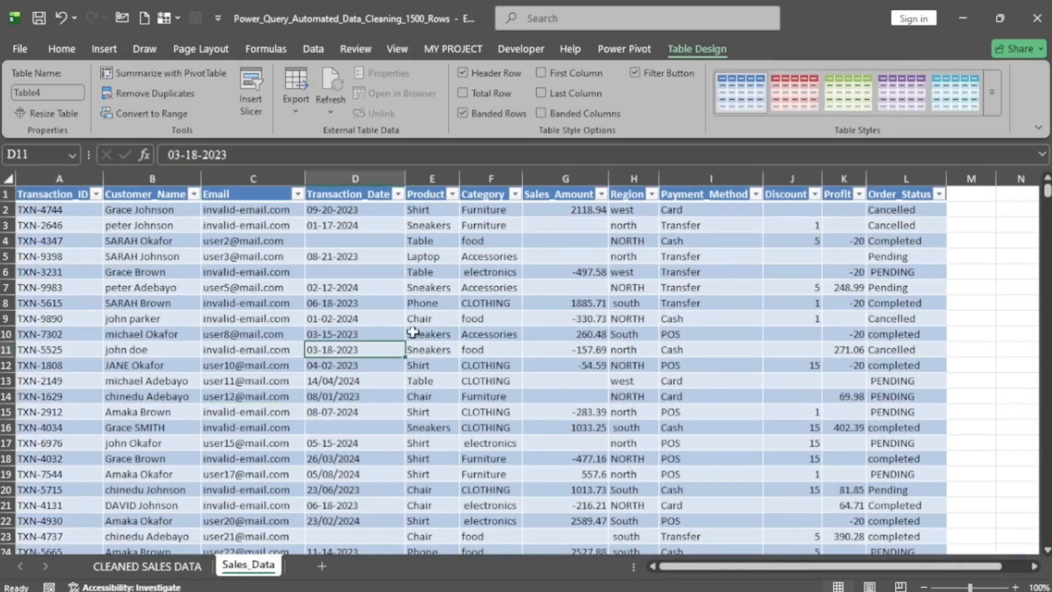
scroll(416, 362, "down", 8)
scroll(452, 387, "up", 8)
left_click(159, 570)
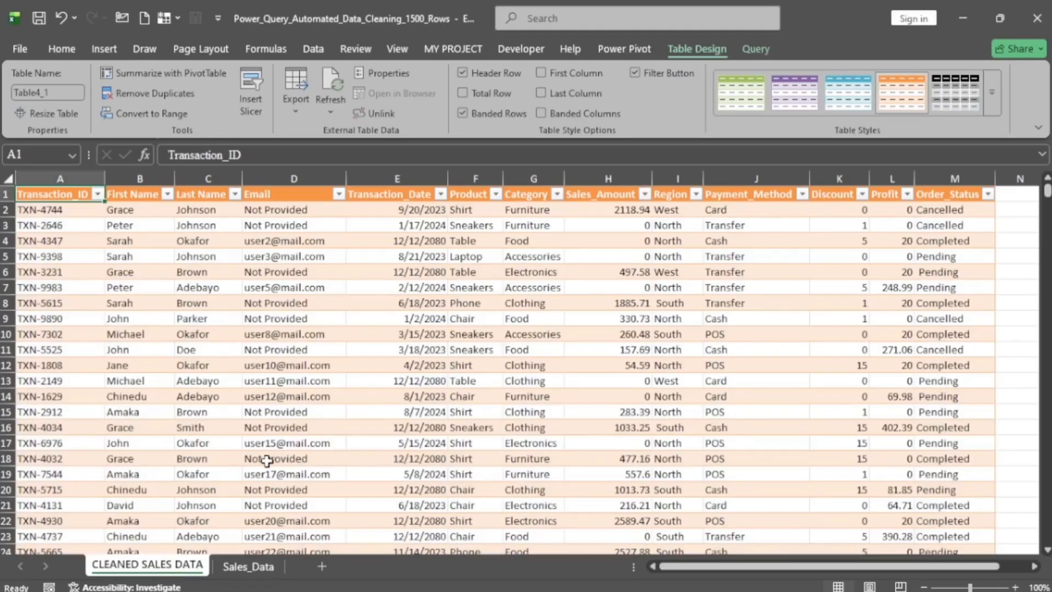
left_click(249, 567)
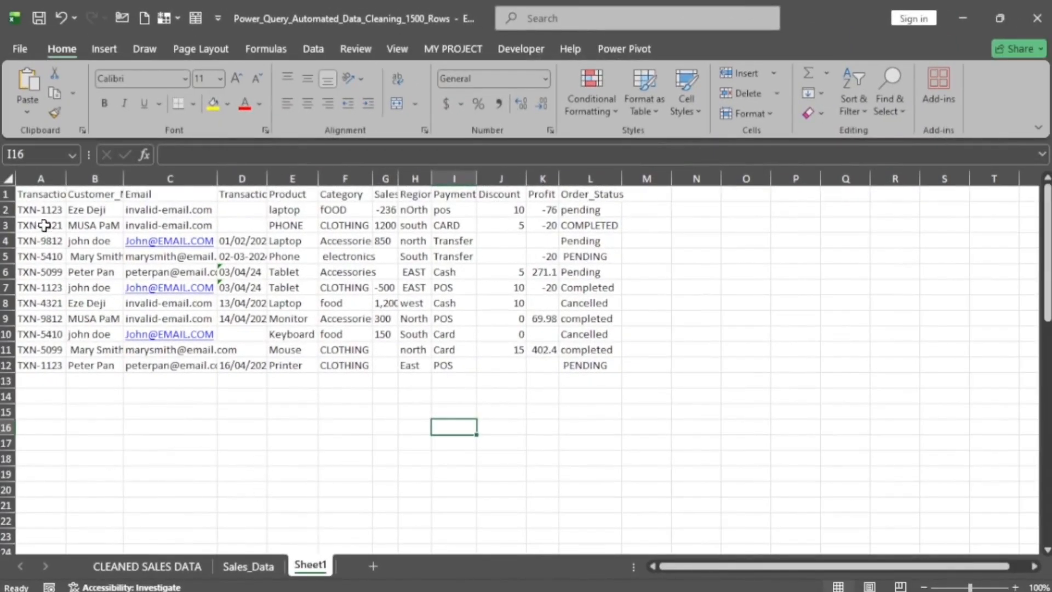
Copy the new transaction rows A2:L12 on Sheet1, leaving out the header row.
left_click_drag(39, 210, 572, 375)
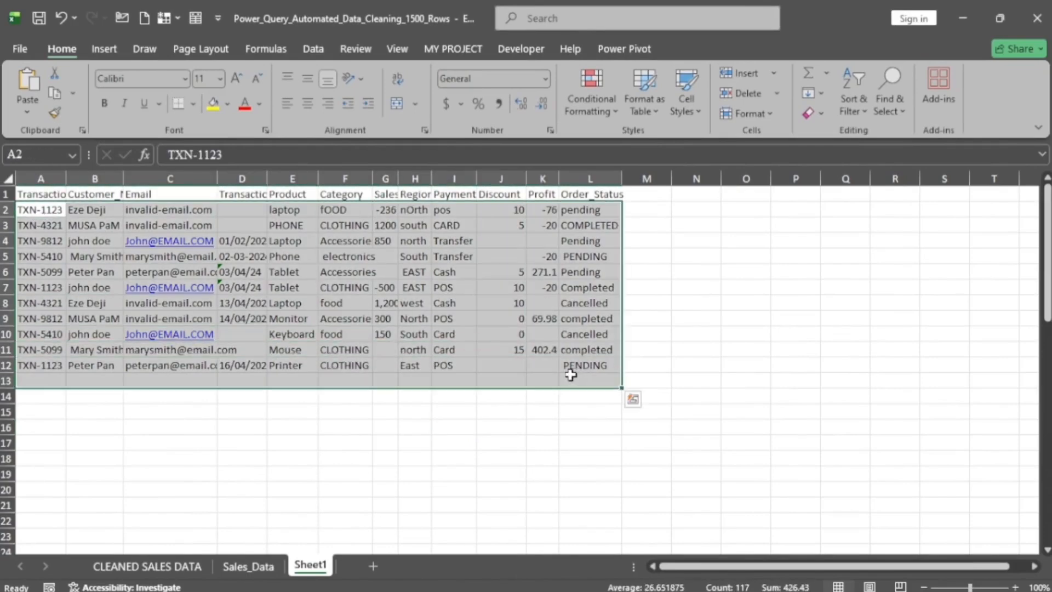
left_click(384, 302)
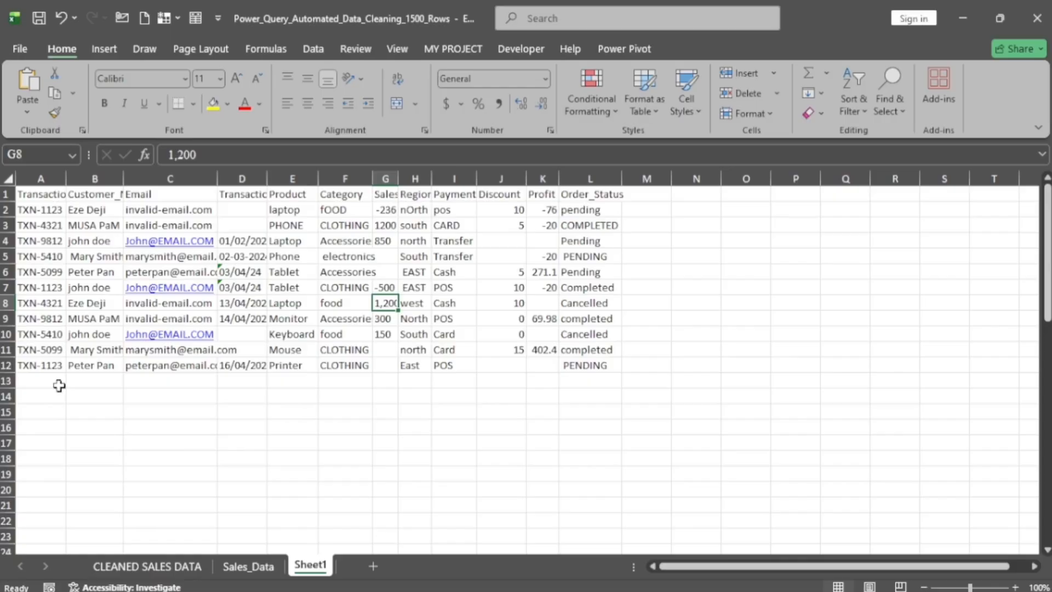
left_click_drag(25, 210, 606, 364)
right_click(372, 322)
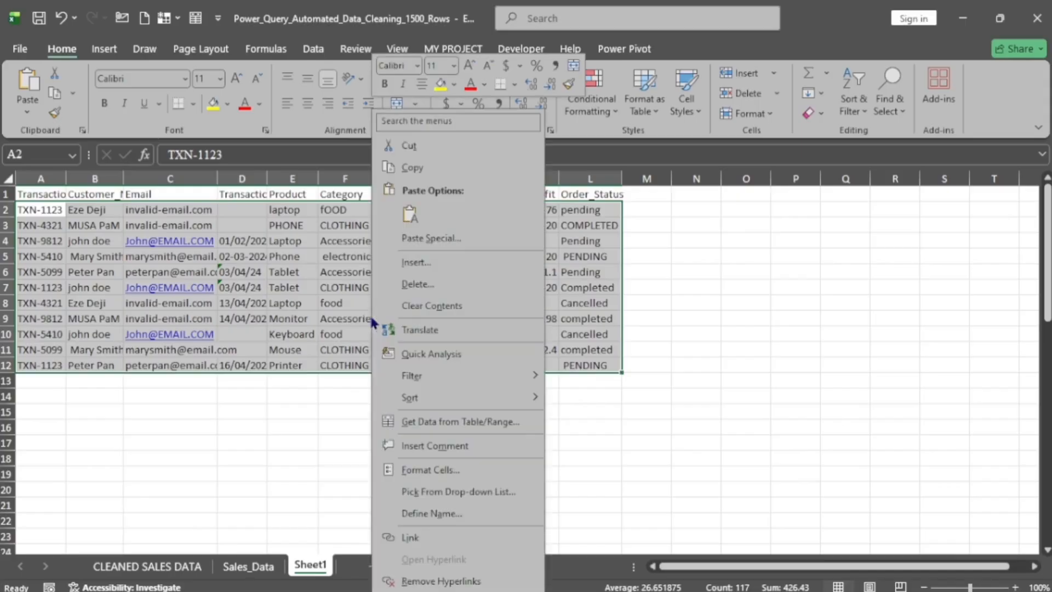
left_click(412, 167)
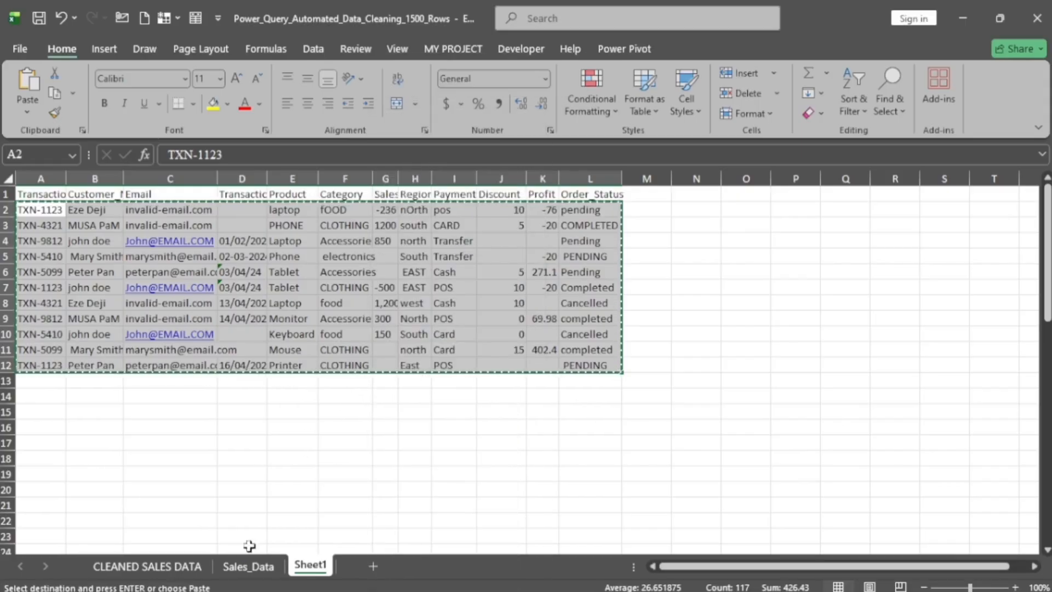
Paste the copied rows directly below the last row of the Sales_Data table, starting at cell A1696.
left_click(247, 566)
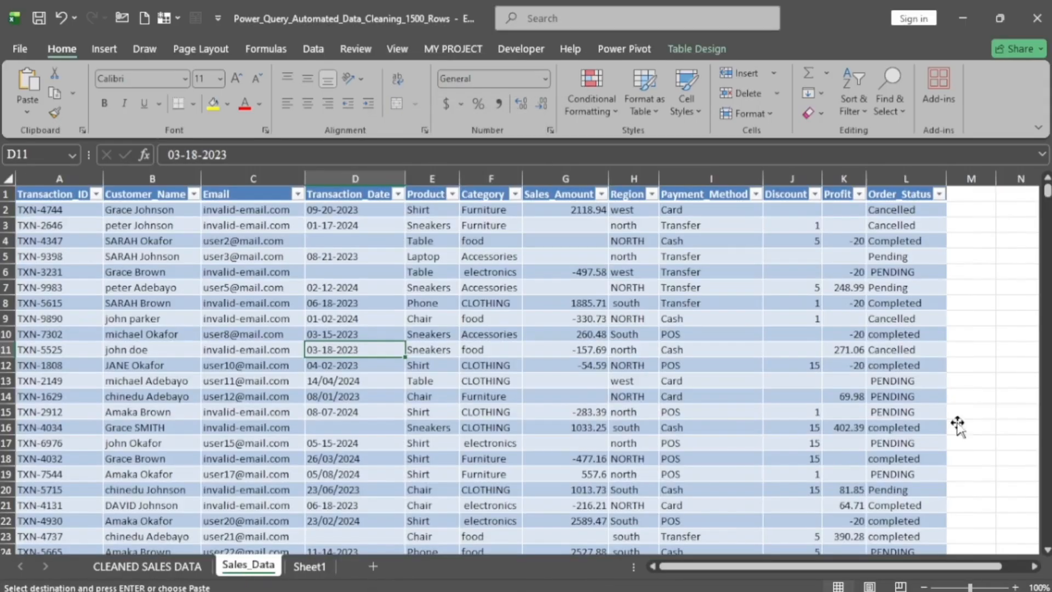
left_click_drag(1047, 197, 1047, 536)
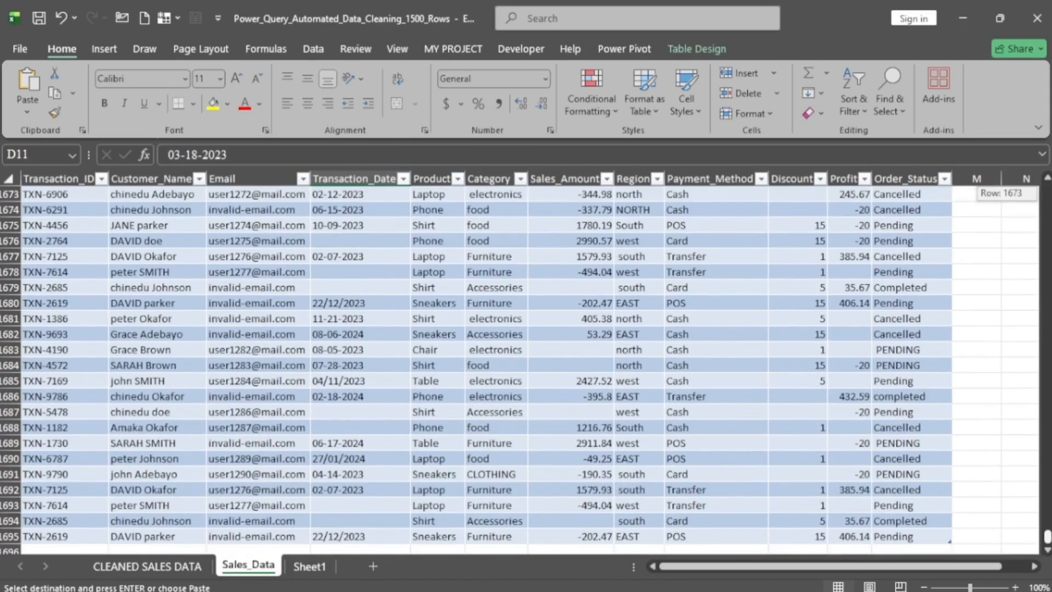
left_click(69, 549)
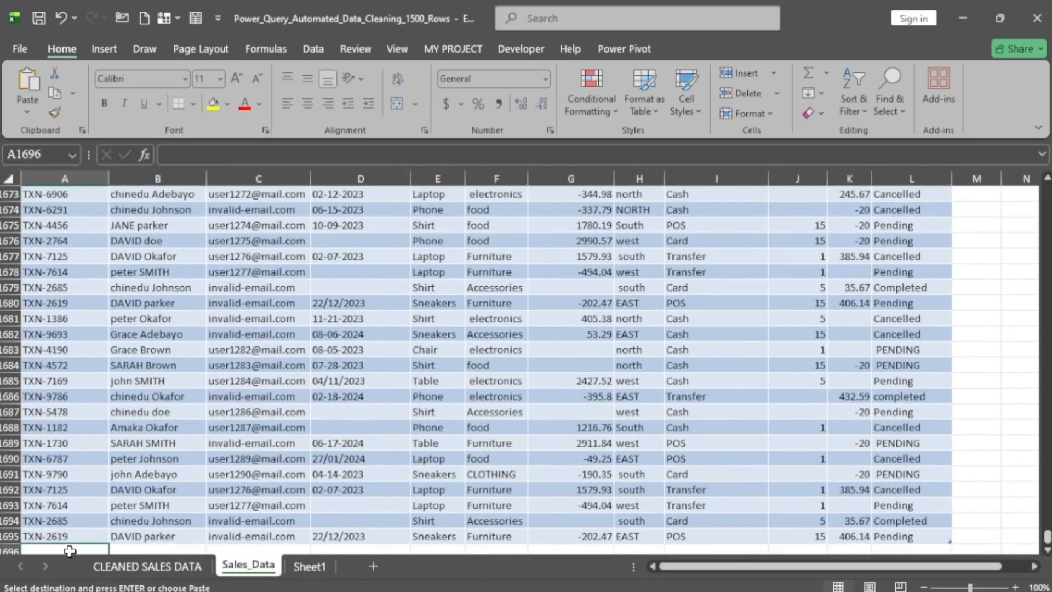
key("ctrl+v")
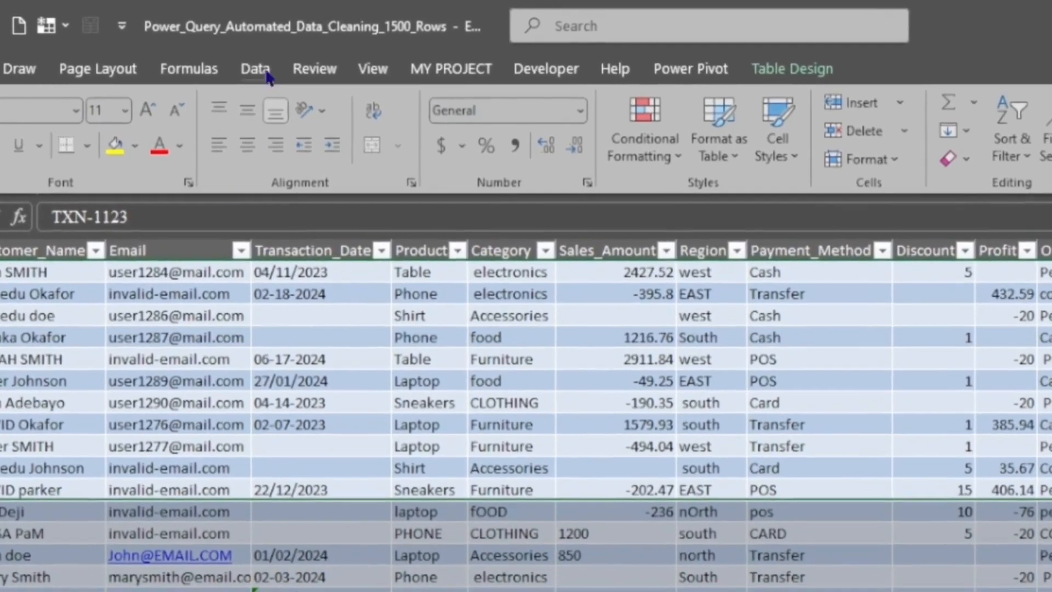
Refresh all data sources in the workbook so the cleaning query processes the appended rows.
left_click(268, 64)
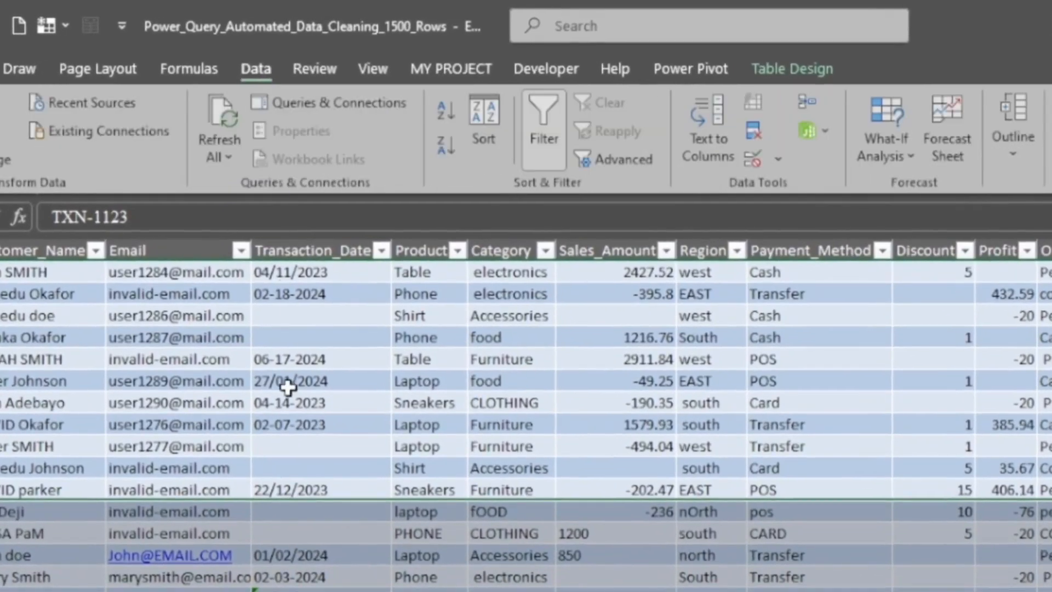
left_click(296, 362)
left_click(219, 157)
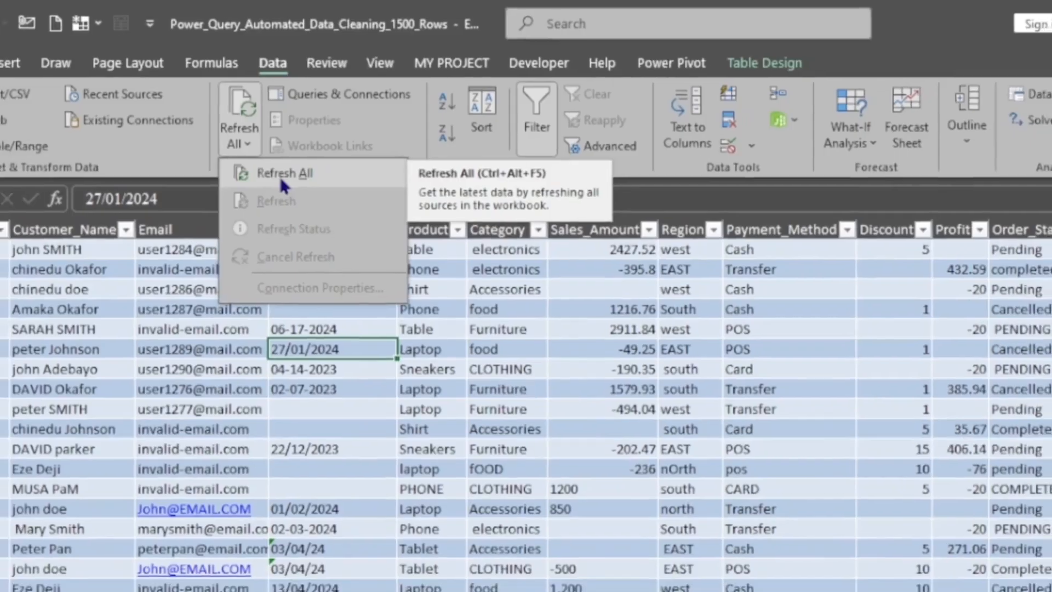
left_click(265, 192)
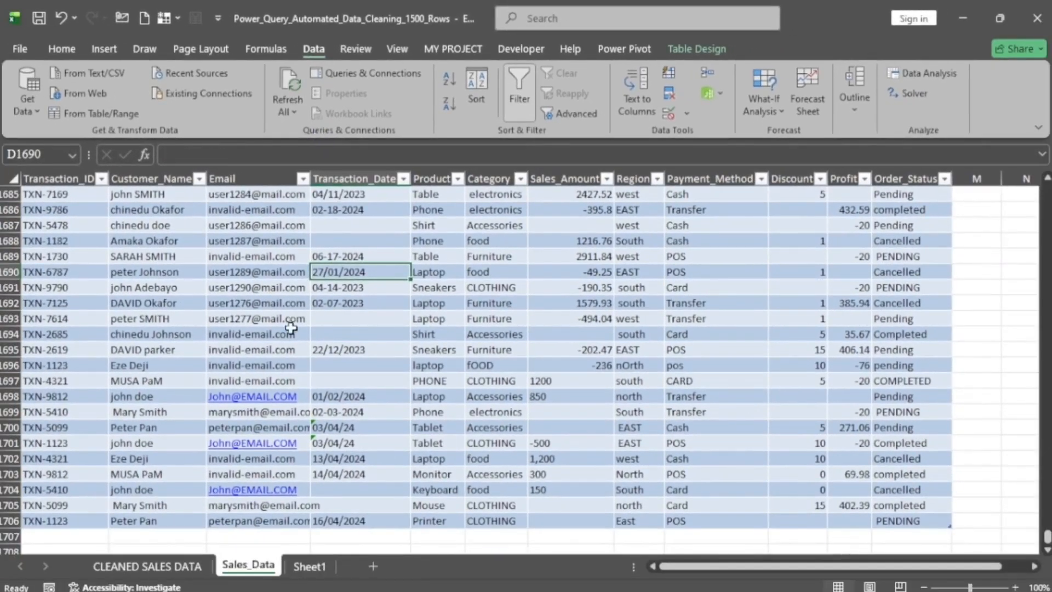
Compare the last rows of the CLEANED SALES DATA table with the appended raw rows on Sales_Data.
left_click(147, 567)
left_click_drag(1048, 193, 1047, 535)
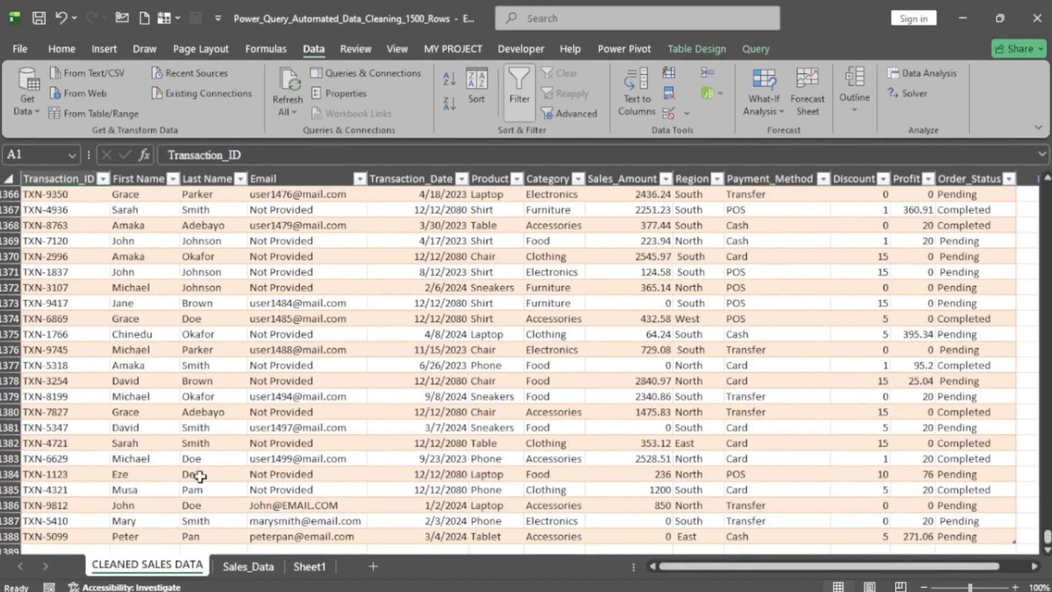
left_click(248, 566)
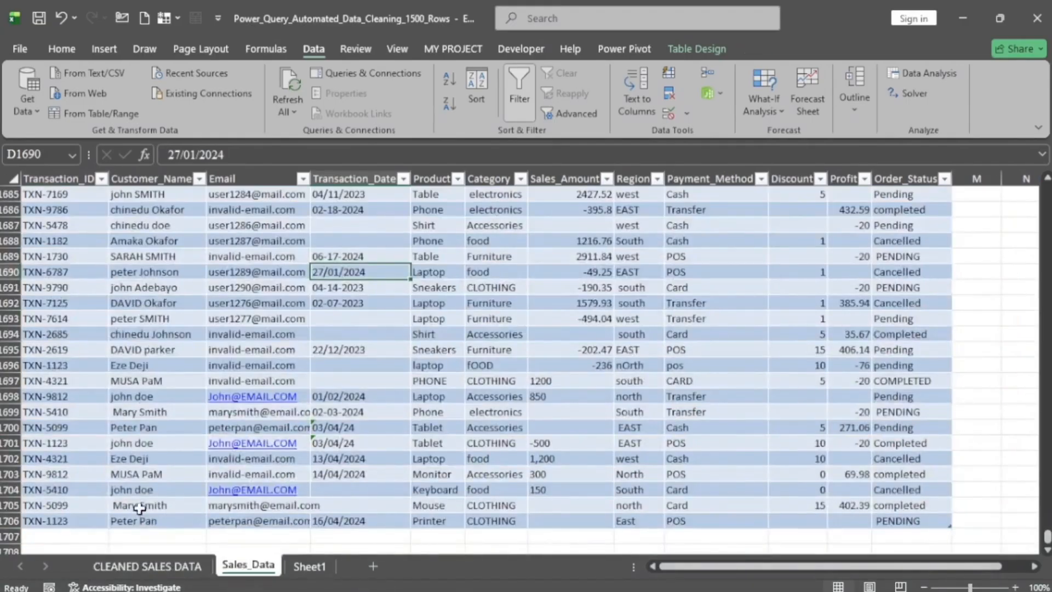
left_click(130, 567)
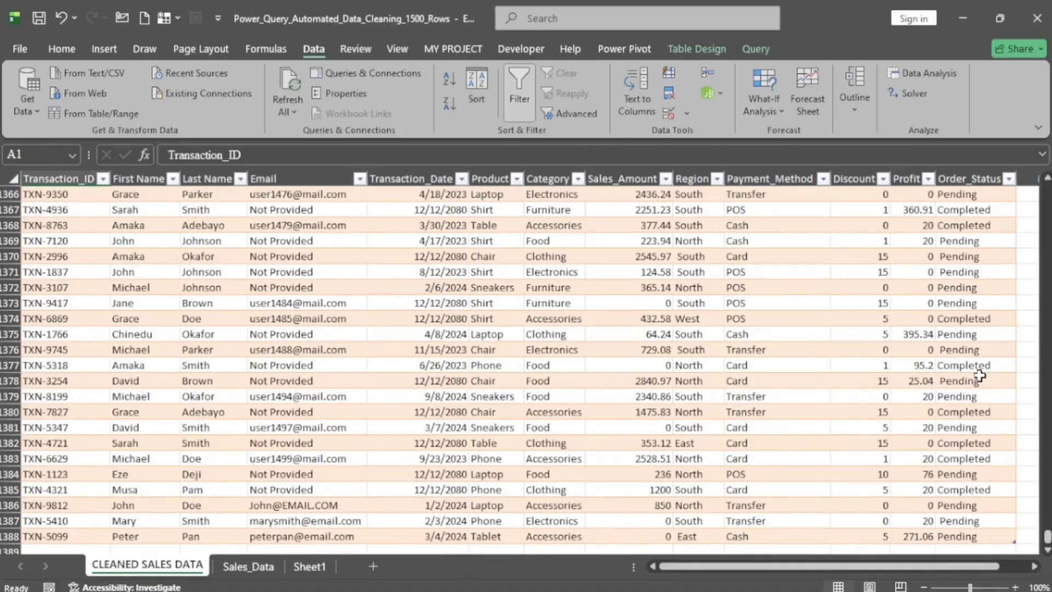
left_click(756, 50)
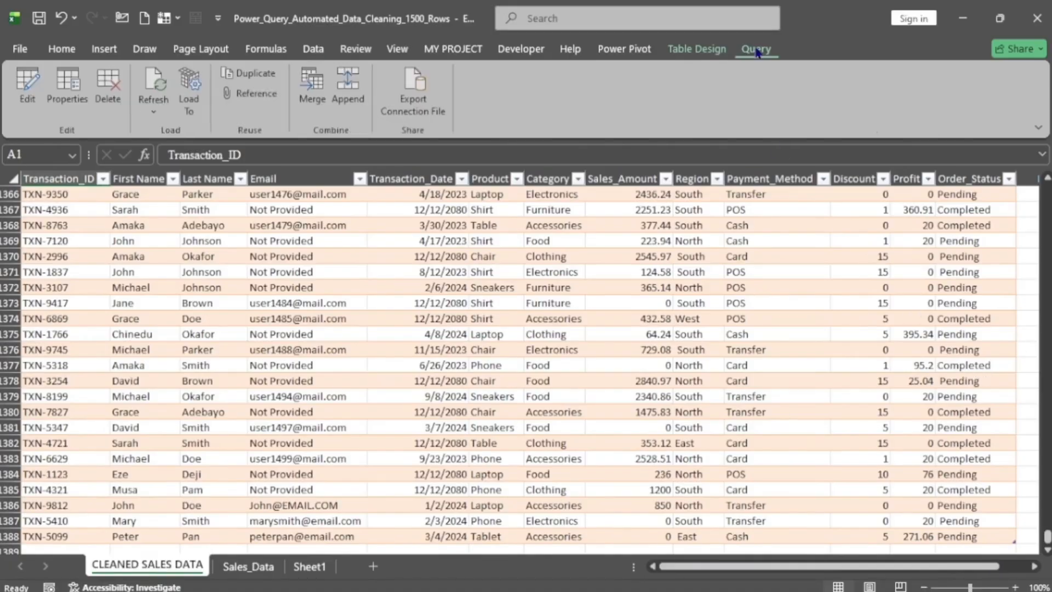
left_click(695, 49)
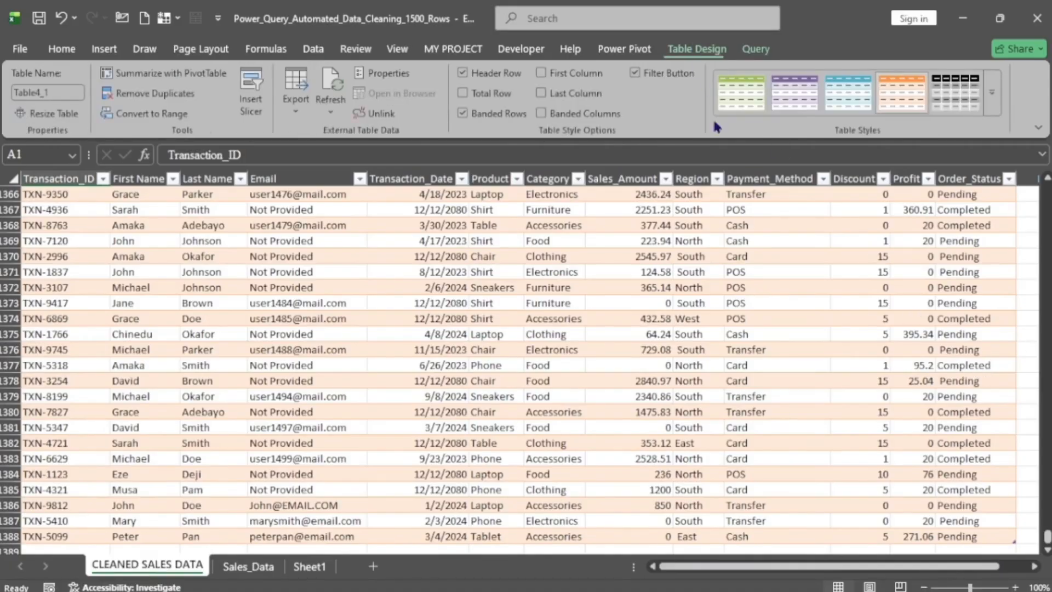